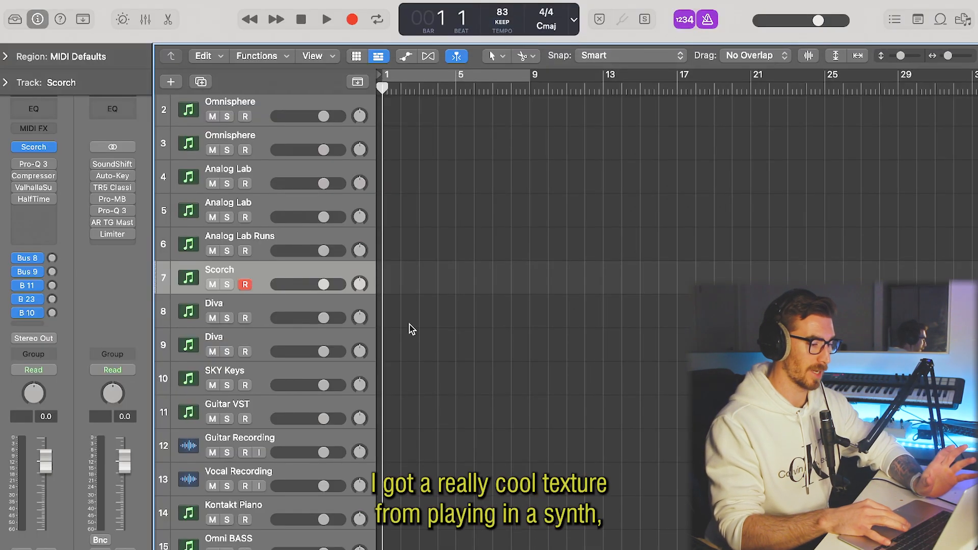
On the first Diva track, load the user preset IW Jupiter Synth Brass 4 into the Diva synth.
click(260, 319)
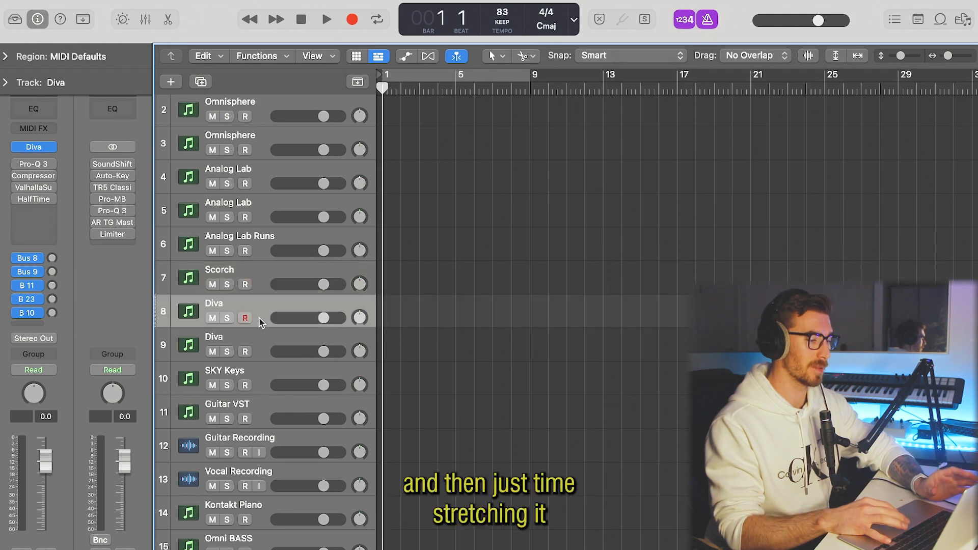
click(33, 145)
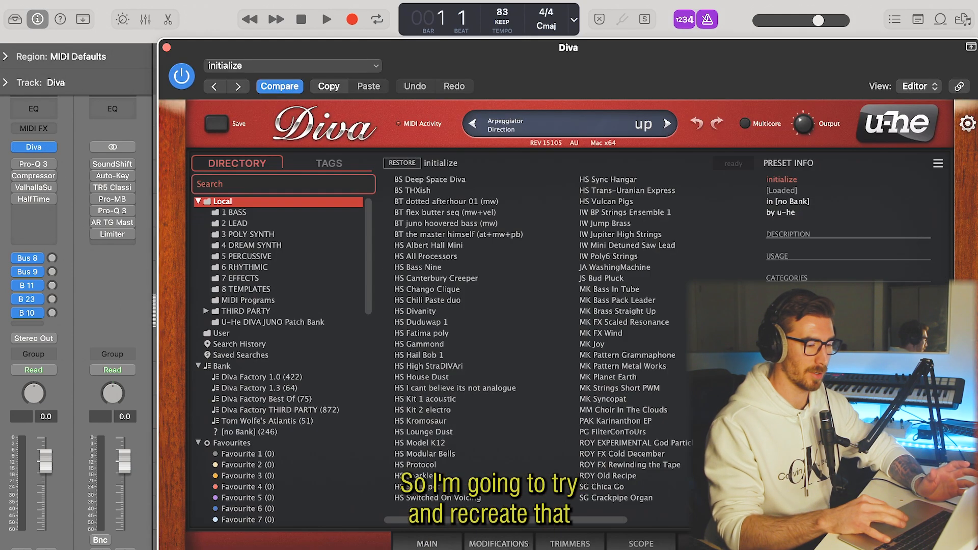
click(206, 311)
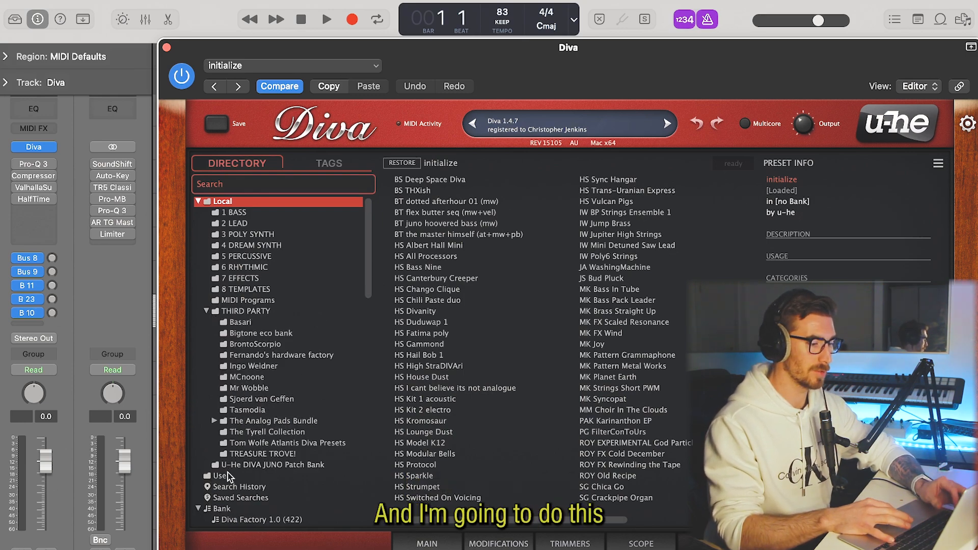
click(220, 475)
click(459, 181)
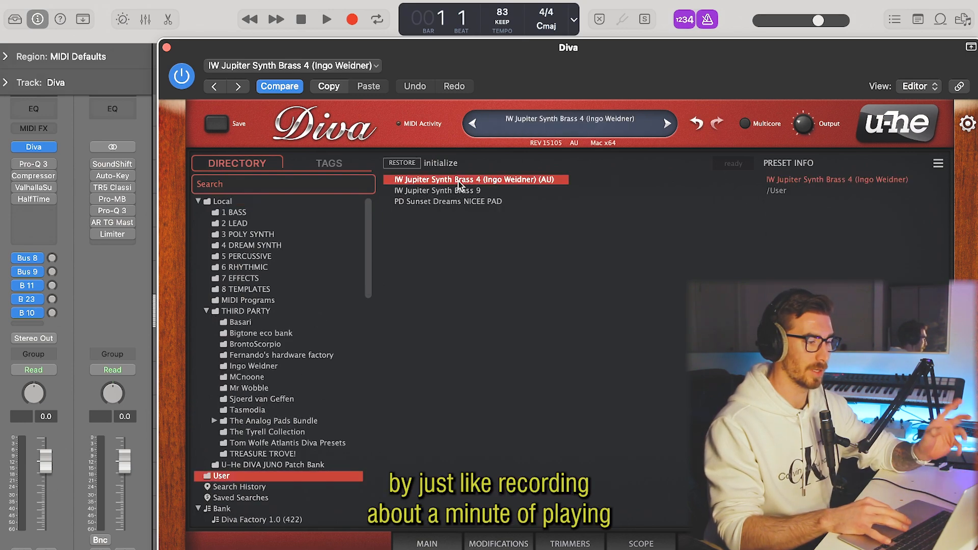
click(166, 48)
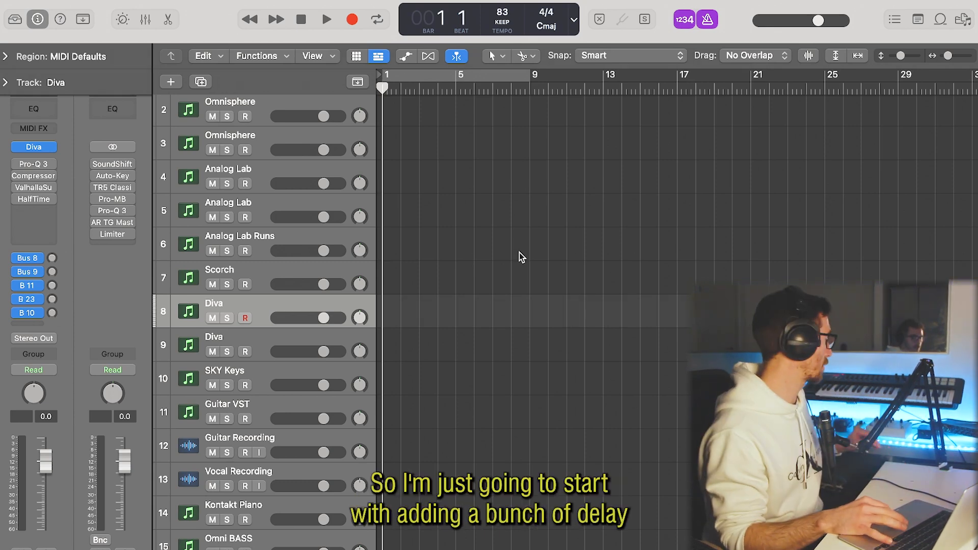
Insert a Stereo Delay and a Tape Delay after HalfTime on the Diva track, keeping their default settings.
click(34, 210)
click(243, 376)
click(51, 222)
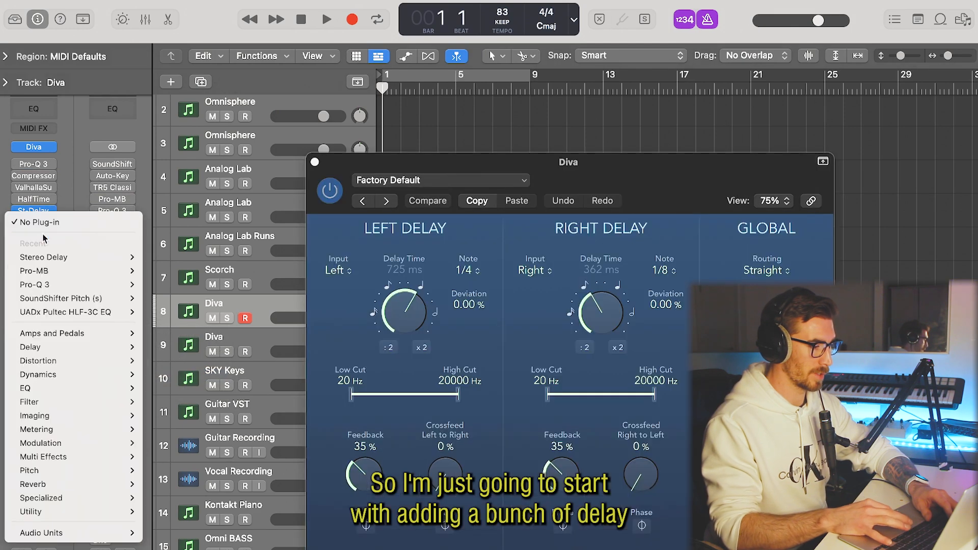
mouse_move(70, 348)
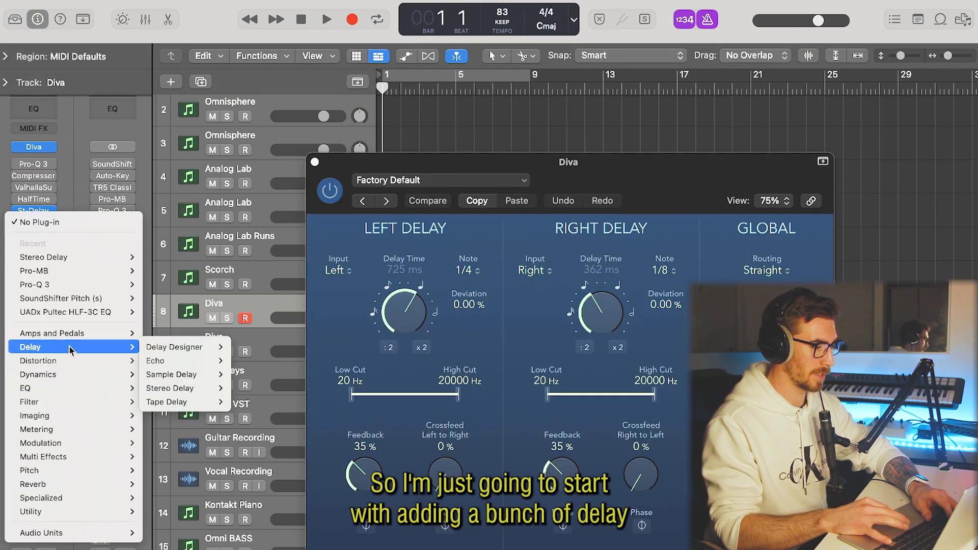
click(168, 402)
click(329, 177)
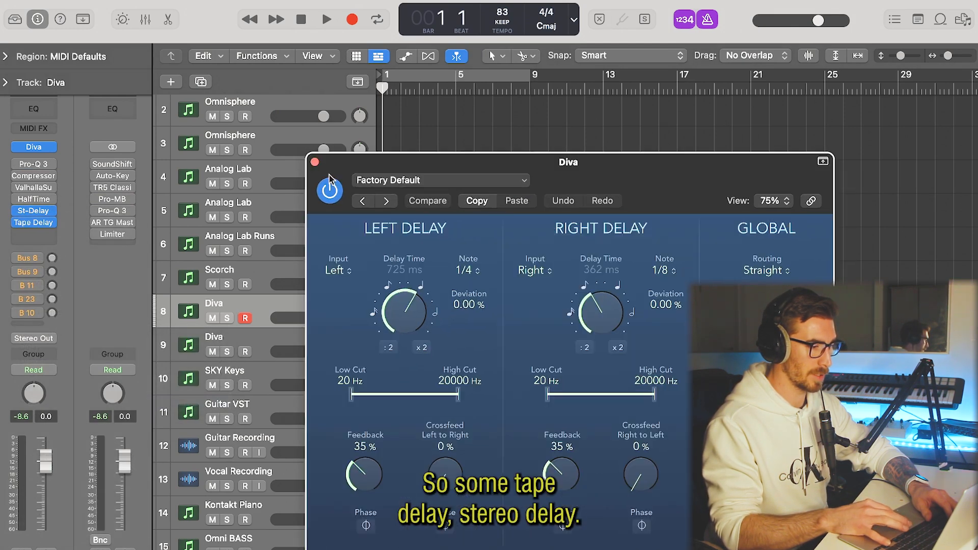
click(315, 162)
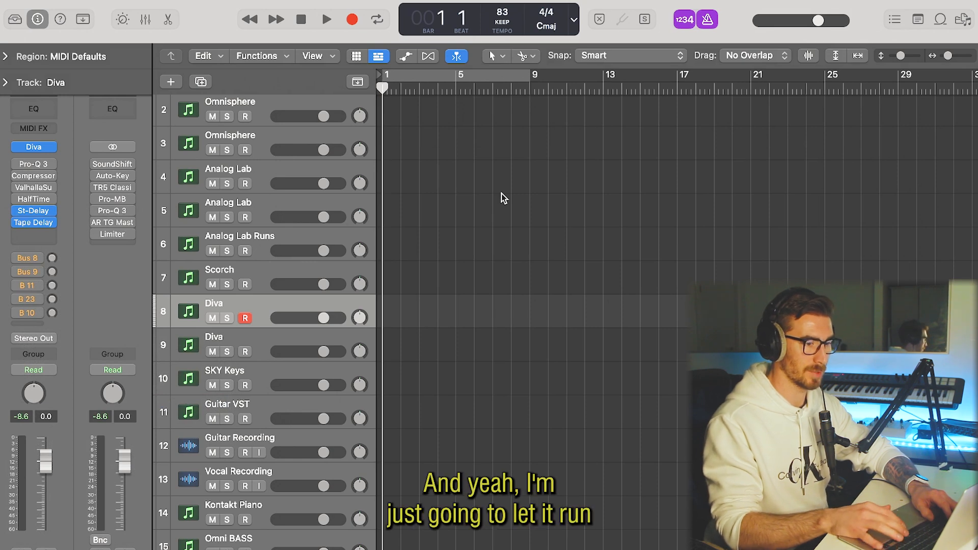
Record about 20 bars of synth melody on the Diva track and open the recorded region in the piano roll.
key(r)
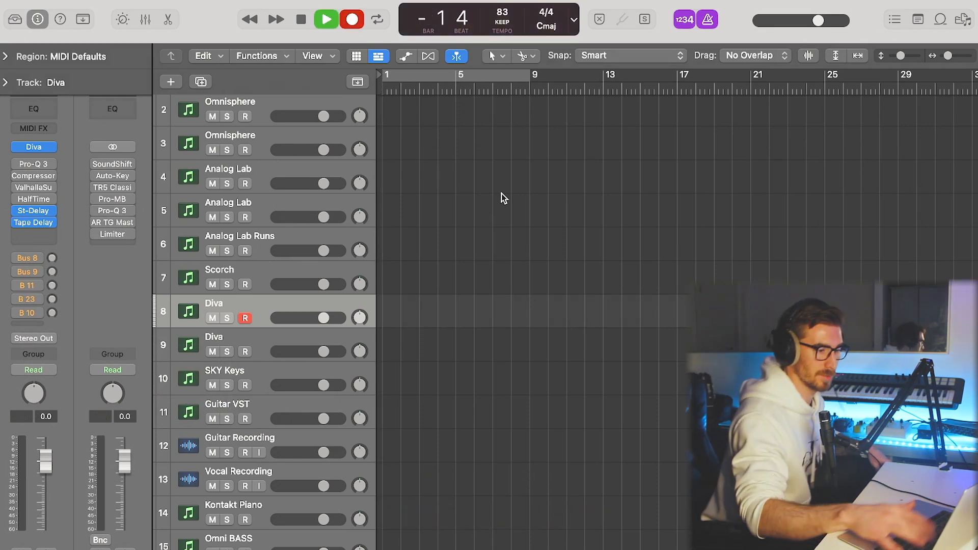
key(F12)
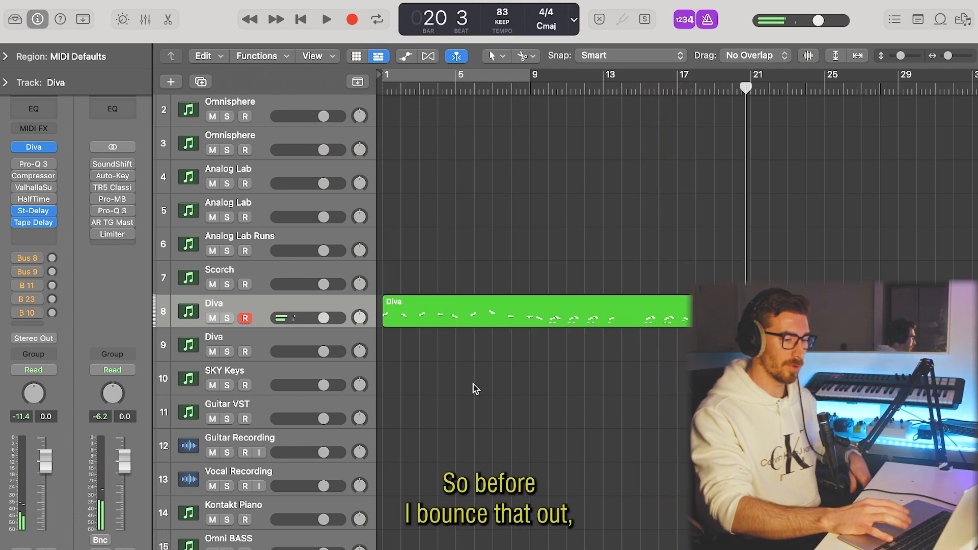
double_click(472, 312)
key(Return)
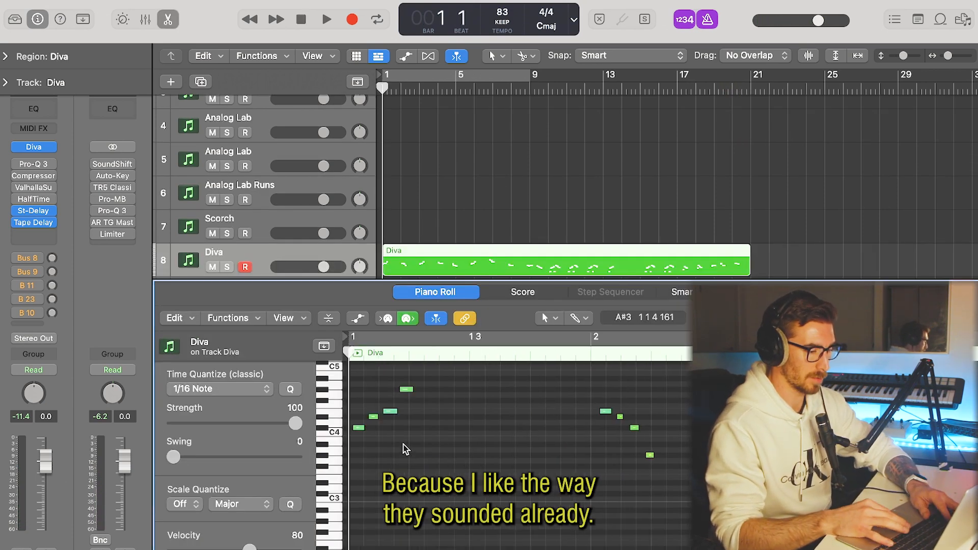
Nudge the last three notes of the opening phrase in bar 1 slightly earlier and play the phrase back.
key(super+Right)
key(super+Right)
key(super+Right)
key(super+a)
drag(384, 431, 372, 428)
click(373, 451)
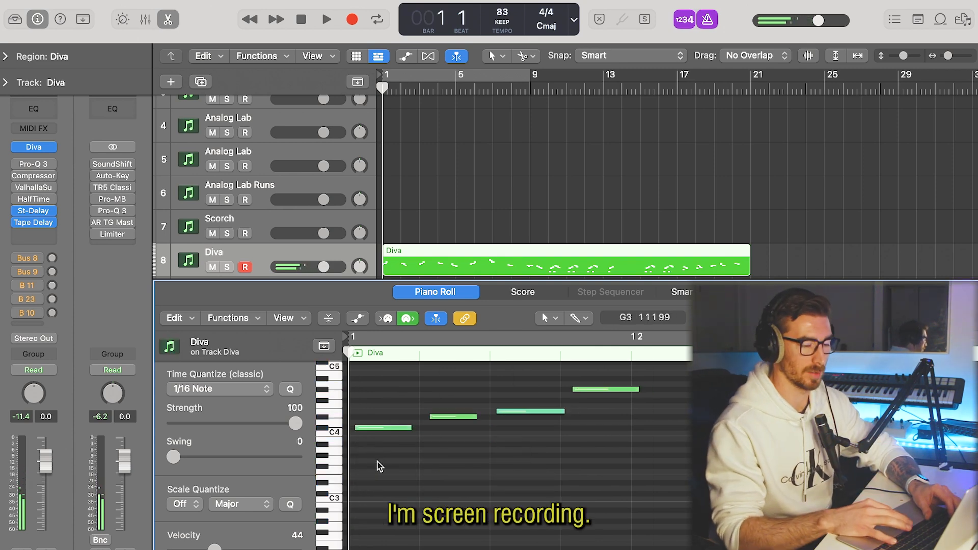
drag(450, 429, 618, 352)
drag(441, 469, 436, 469)
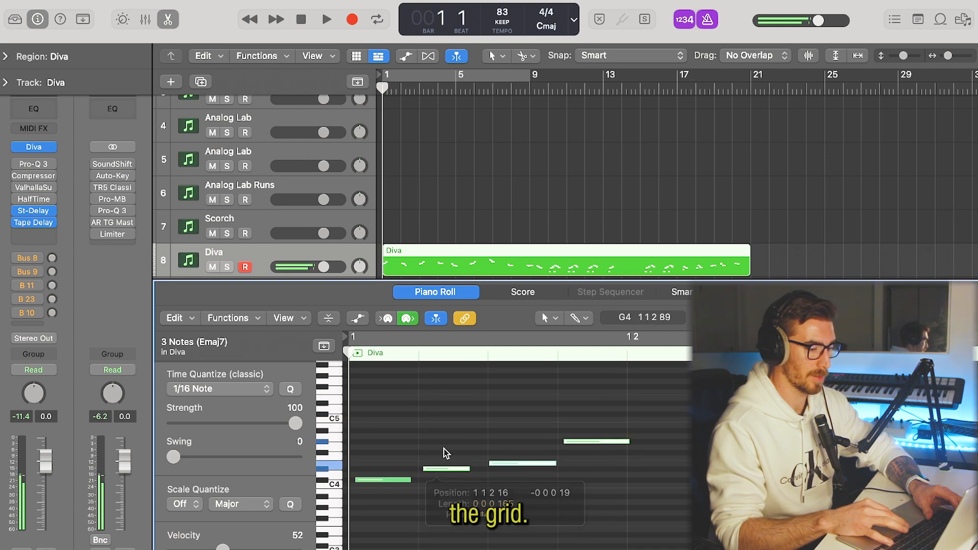
click(445, 448)
key(space)
scroll(444, 448, down, 3)
scroll(444, 448, down, 2)
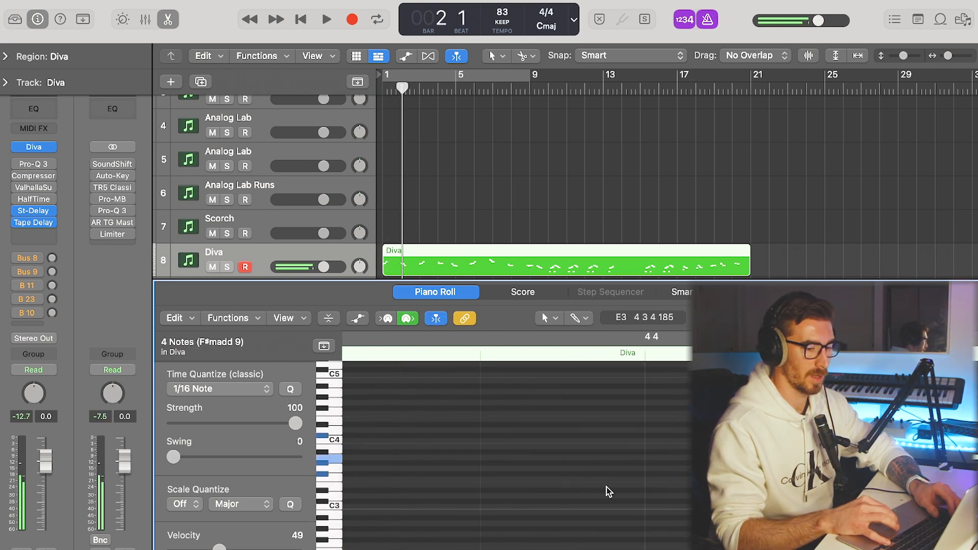
Shift the four-note phrase at bar 4, beat 4 slightly earlier so it sits closer to the grid.
scroll(607, 491, right, 3)
scroll(635, 501, down, 5)
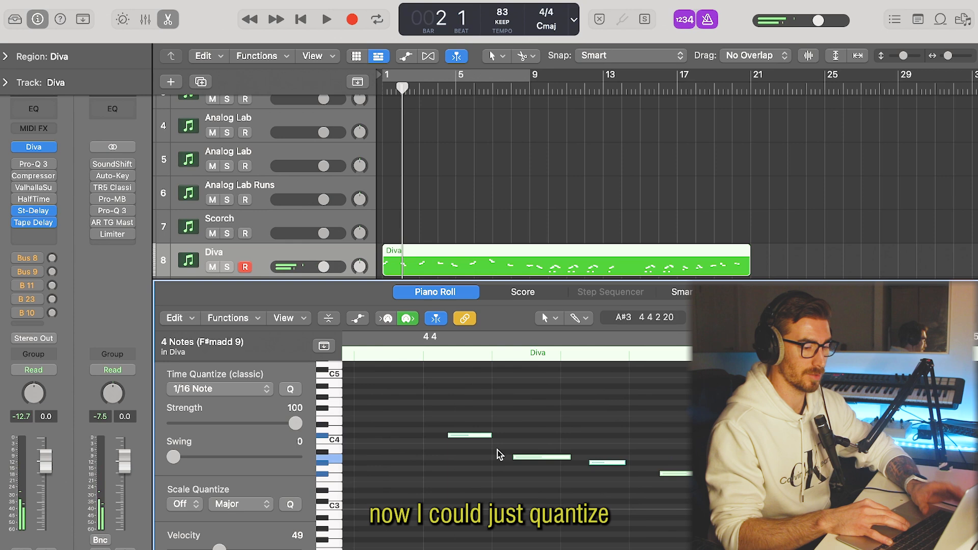
drag(460, 438, 444, 441)
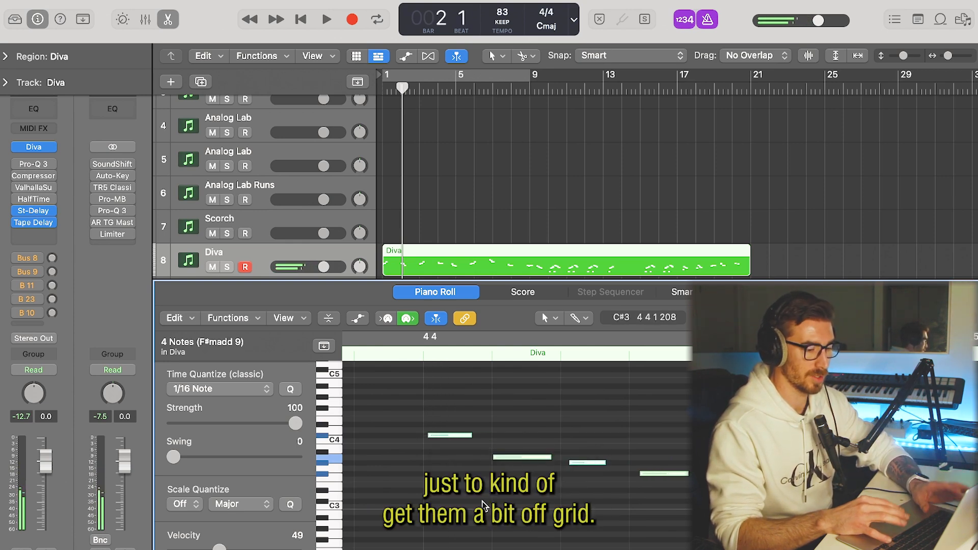
click(539, 489)
drag(585, 451, 598, 455)
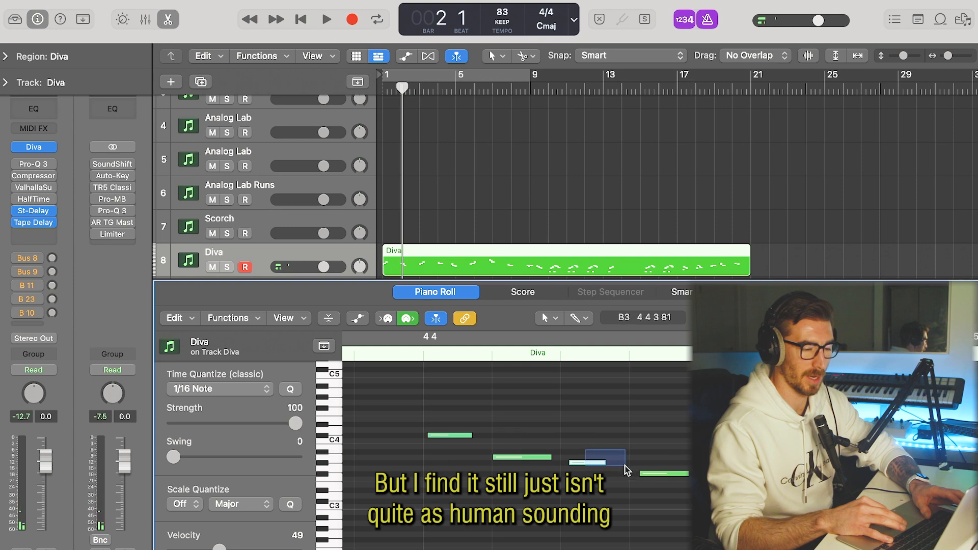
Nudge individual notes around the start of bar 5 slightly earlier by hand instead of quantizing them.
key(super+Right)
key(super+Right)
scroll(671, 488, right, 5)
drag(643, 464, 632, 465)
click(791, 484)
drag(790, 474, 781, 474)
key(super+Left)
key(super+Left)
key(super+Left)
key(super+Left)
key(super+Left)
key(super+Left)
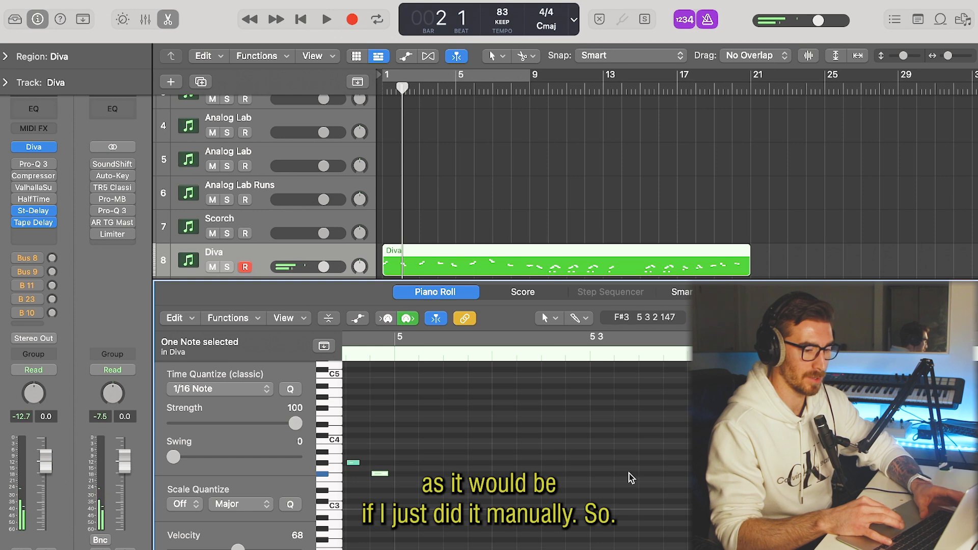
Select the next group of notes after bar 5, beat 3 and move it slightly earlier by hand.
click(704, 458)
key(super+Right)
key(super+Right)
key(super+Right)
key(super+Right)
key(super+Right)
scroll(763, 495, right, 8)
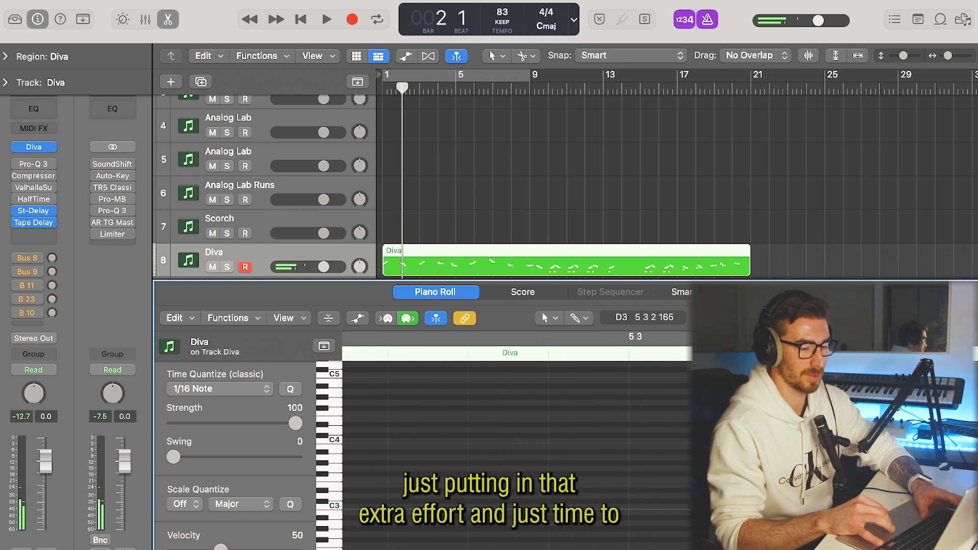
scroll(764, 494, right, 2)
drag(744, 403, 611, 471)
drag(615, 436, 586, 437)
click(802, 440)
drag(811, 440, 744, 422)
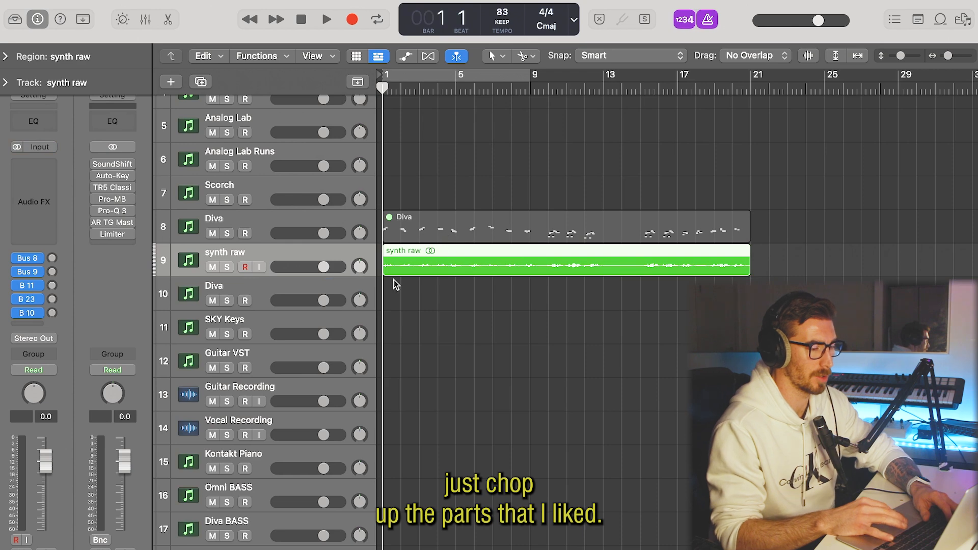
Play the bounced synth raw region from the beginning to find the parts worth keeping.
key(space)
scroll(428, 300, up, 2)
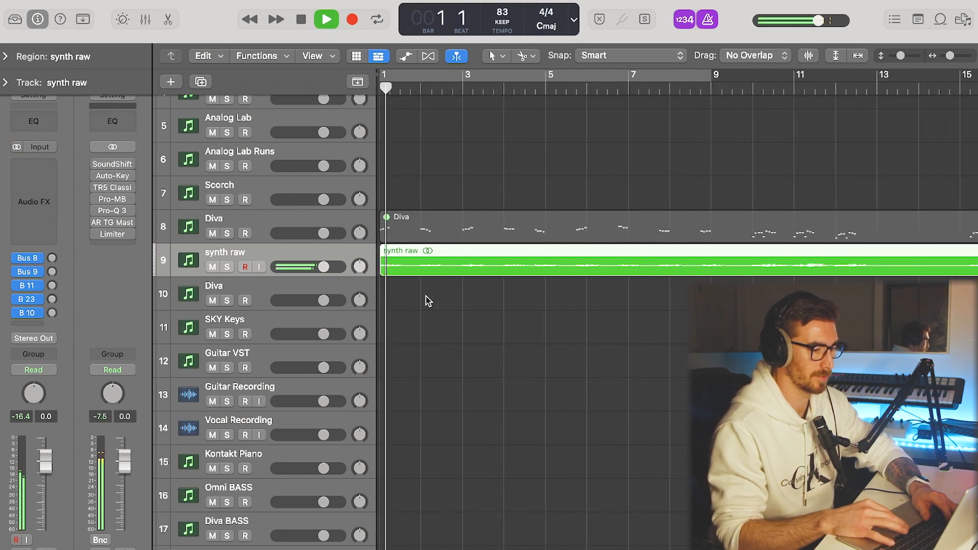
scroll(426, 296, up, 1)
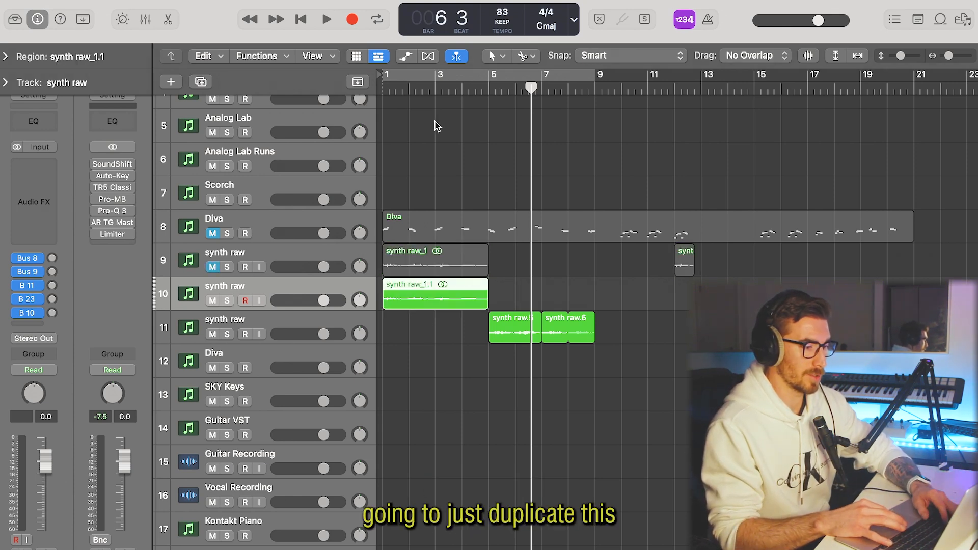
Set the cycle range from bar 1 to bar 5 and split the synth raw region on track 10 into four one-bar pieces.
click(459, 75)
drag(596, 87, 488, 87)
click(426, 370)
click(433, 303)
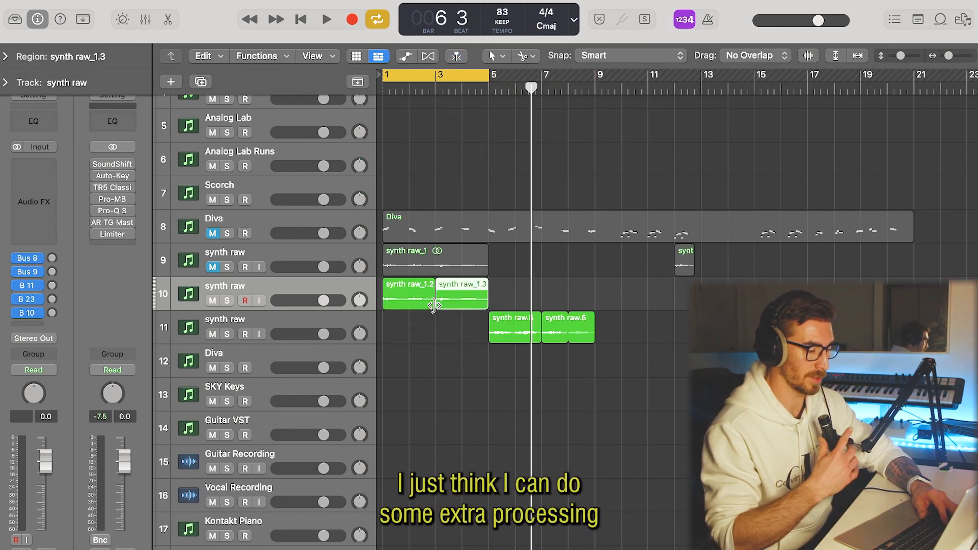
super+click(410, 303)
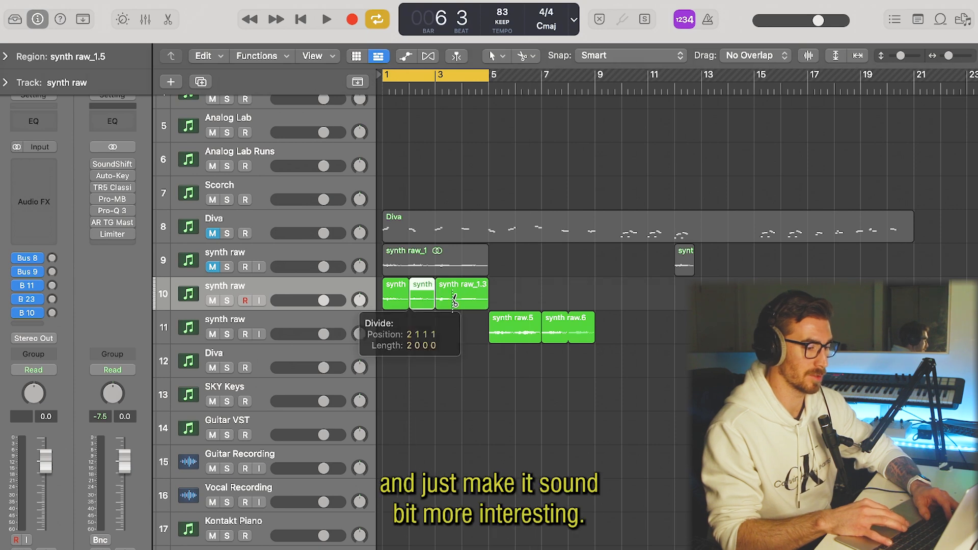
super+click(462, 299)
Reverse the four one-bar synth raw regions on track 10 and play them back.
drag(510, 288, 415, 288)
click(4, 54)
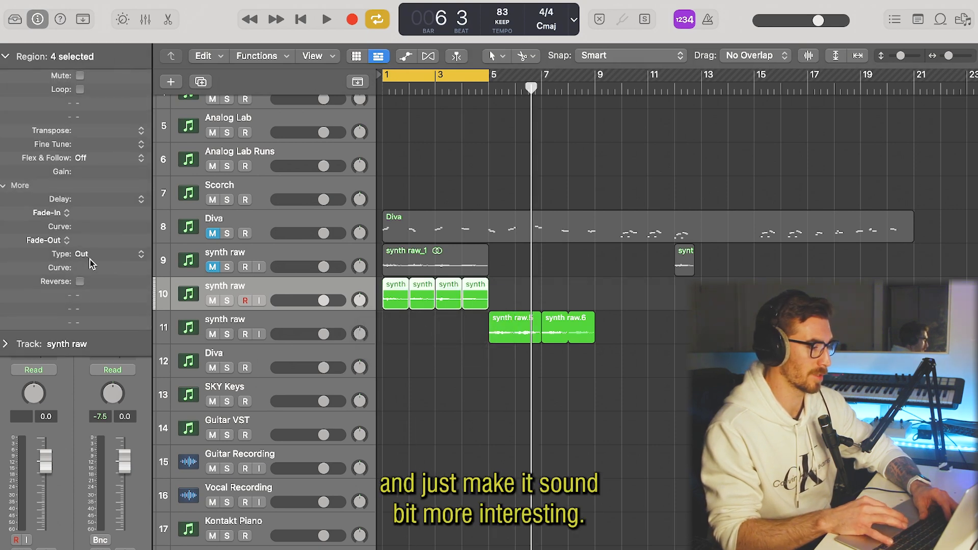
key(space)
click(6, 56)
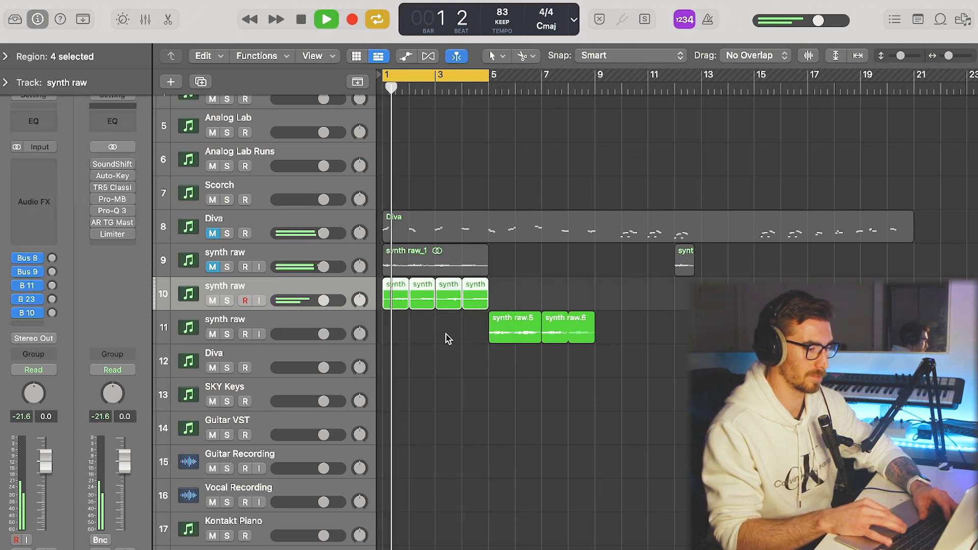
Time-stretch the four reversed regions to half a bar each, repeat them to fill every bar, and play the result.
scroll(446, 334, up, 3)
scroll(448, 339, up, 1)
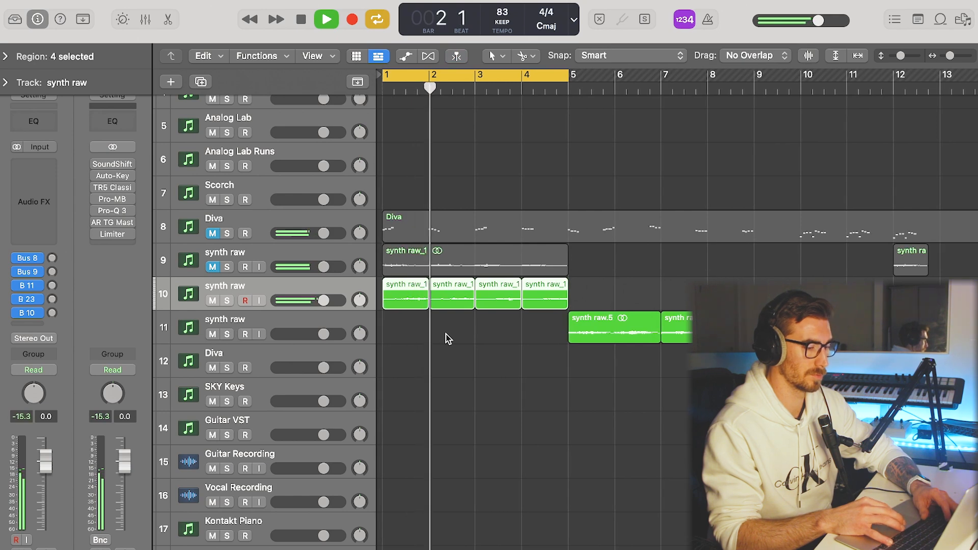
key(space)
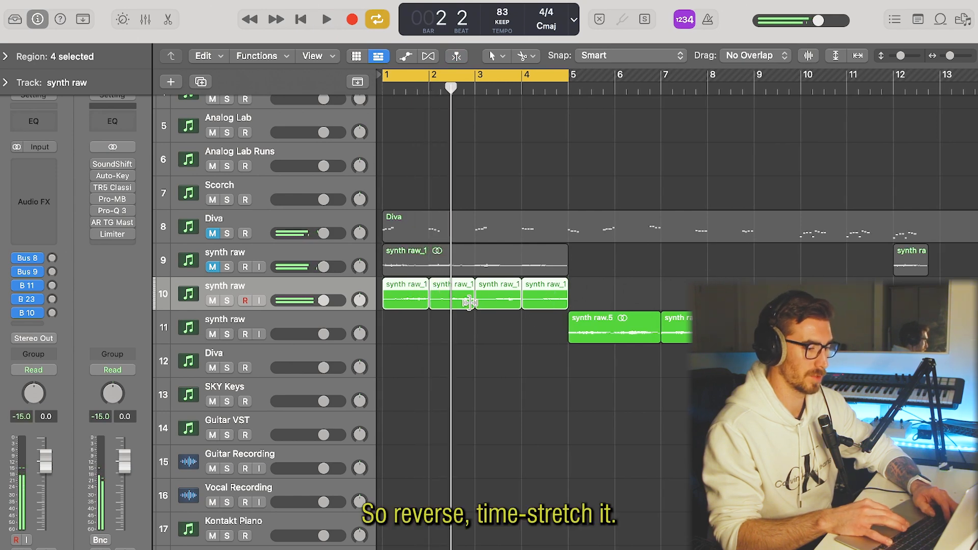
mouse_move(469, 303)
mouse_down()
mouse_move(437, 301)
mouse_move(473, 287)
mouse_up()
key(space)
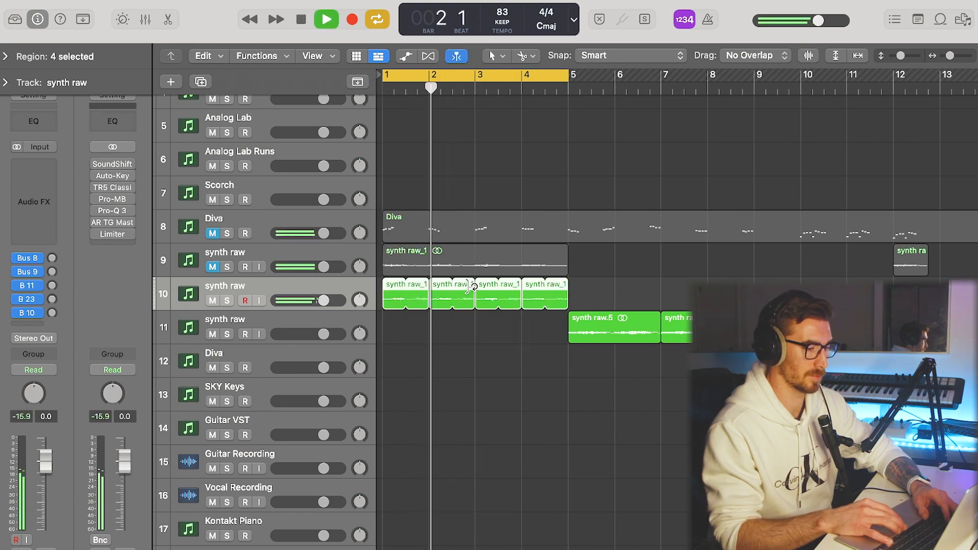
Shorten the repeated half-bar regions on track 10 to about a quarter bar each, leaving gaps between them.
key(space)
mouse_move(451, 301)
mouse_down()
mouse_move(432, 306)
mouse_move(458, 287)
mouse_move(421, 291)
mouse_move(466, 299)
mouse_up()
Insert a Stereo Delay on synth raw track 10 and play the chopped regions through it.
click(33, 192)
mouse_move(51, 227)
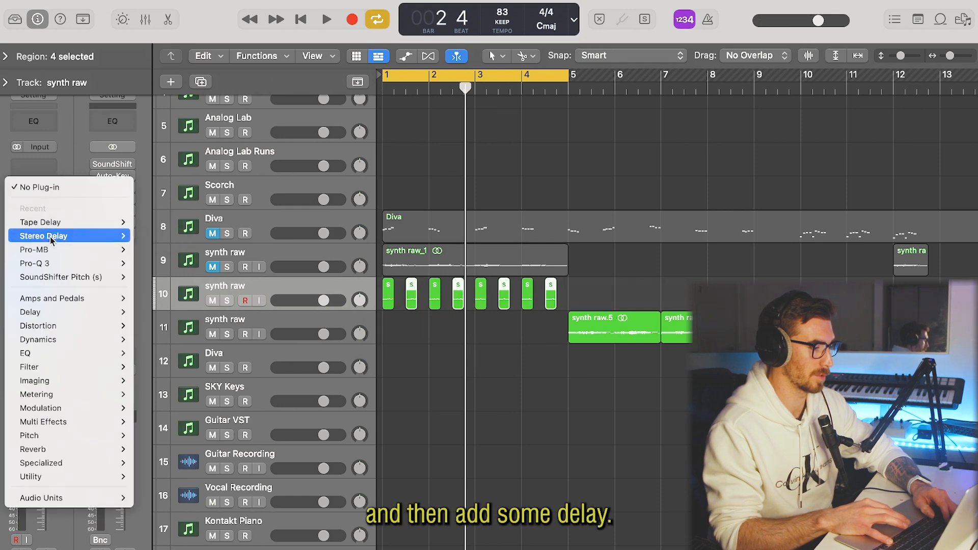
click(149, 236)
key(space)
click(314, 162)
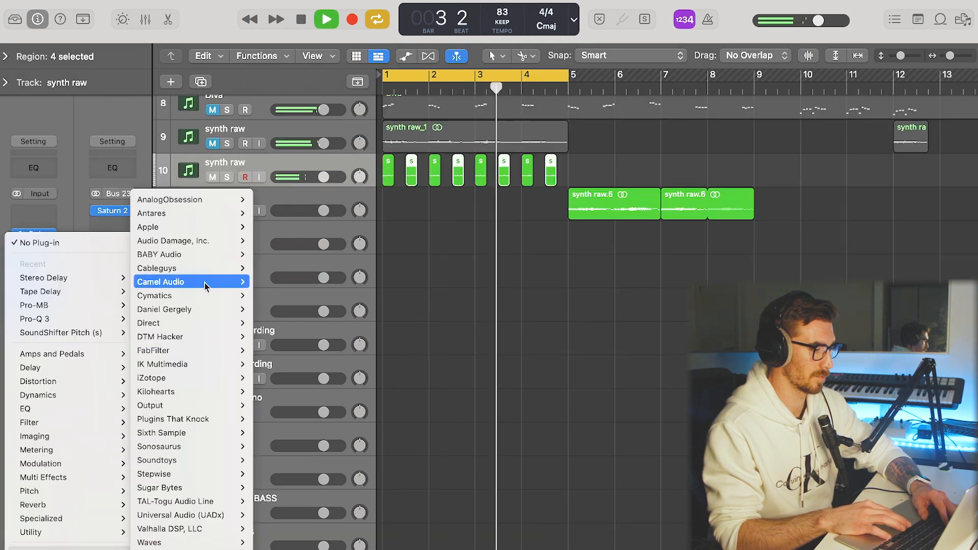
Insert HalfTime on track 10 with a 1/2 loop and a 1.56 kHz lower band limit, plus Pro-MB and the UADx 1176A.
mouse_move(203, 268)
click(275, 268)
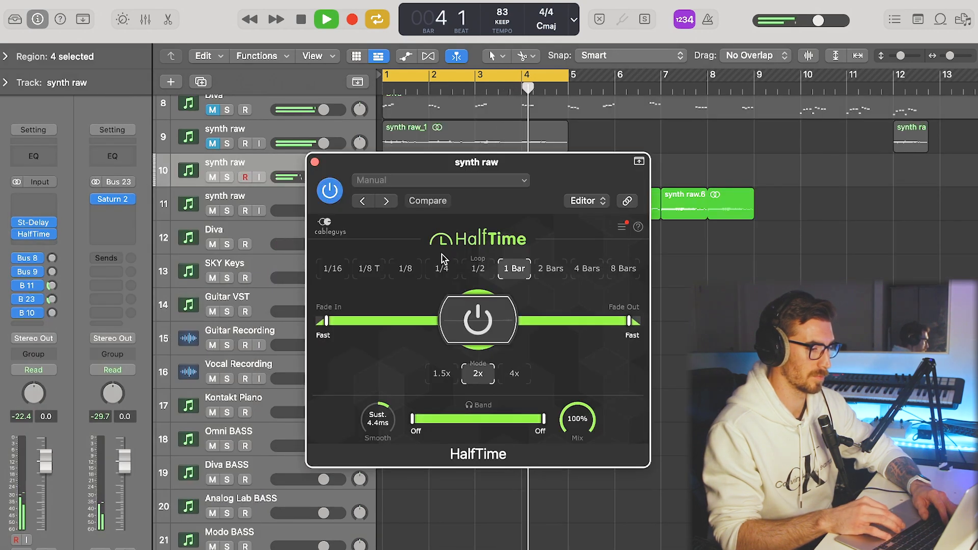
click(477, 268)
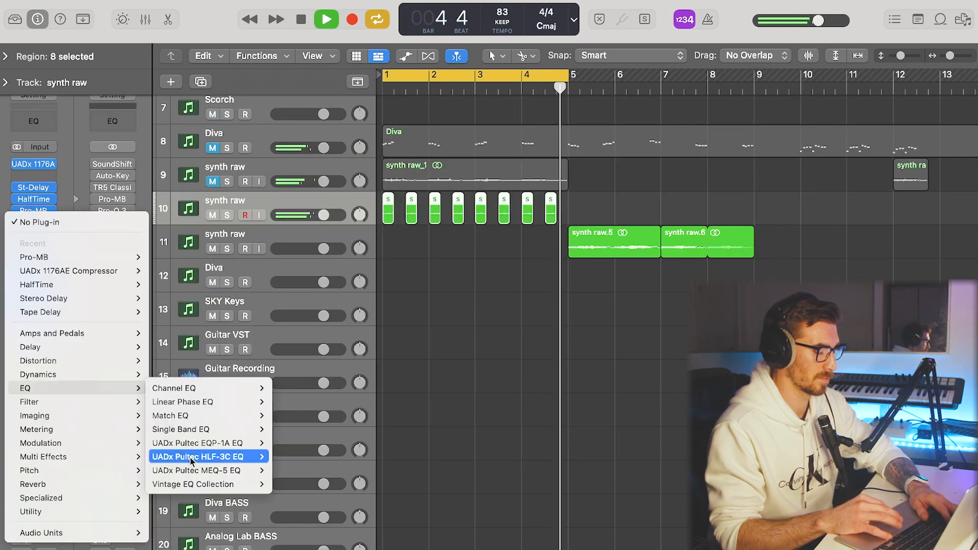
click(200, 457)
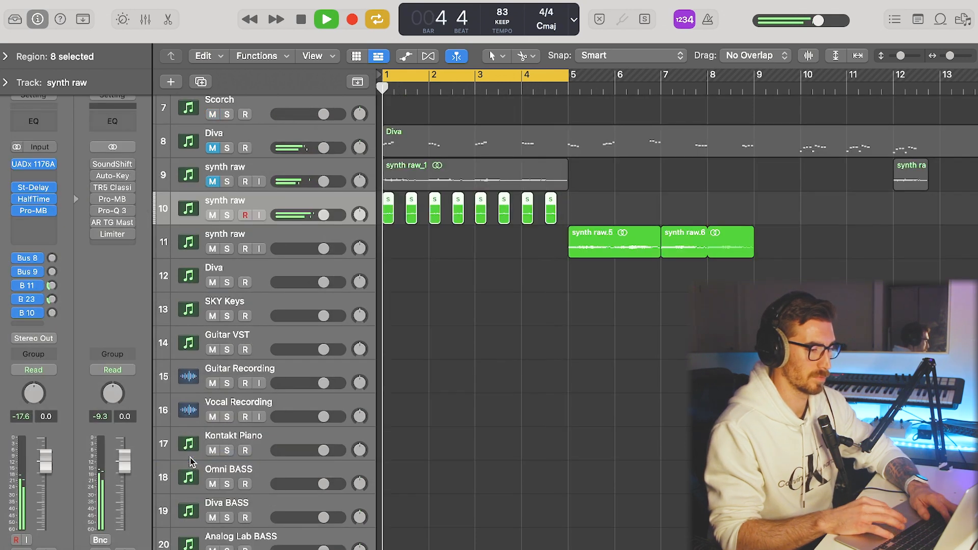
Insert a UADx Pultec HLF-3C on synth raw track 10 and set its low cut-off to 500.
click(536, 267)
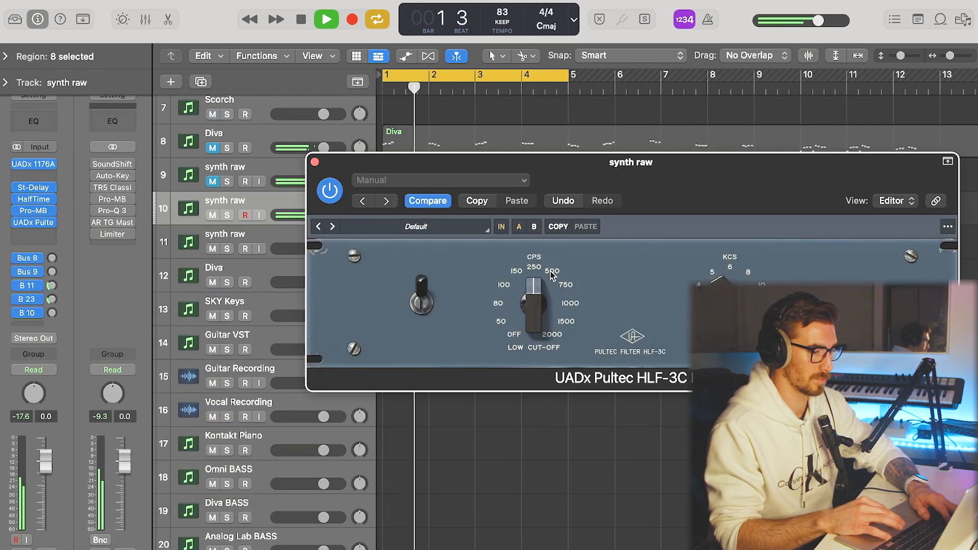
click(551, 273)
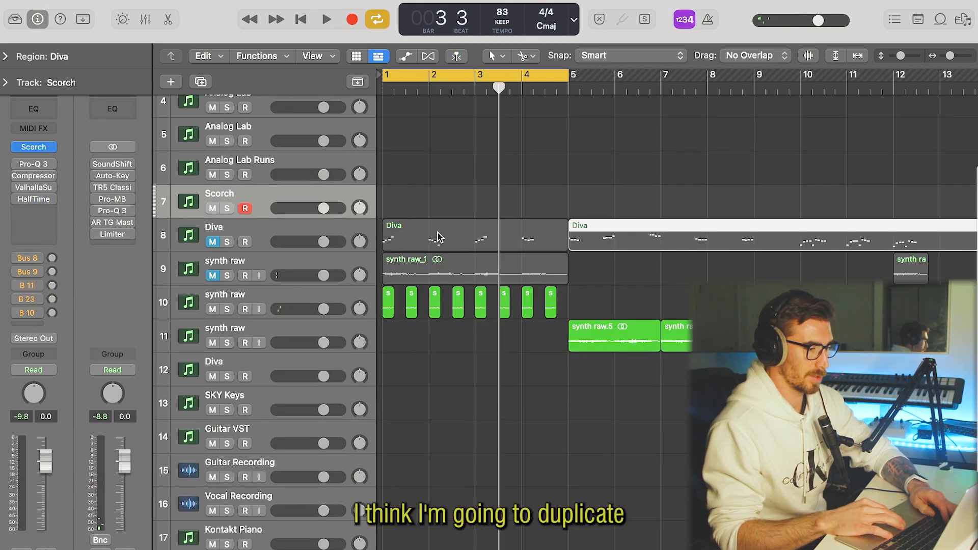
Copy the four-bar Diva melody to the Analog Lab Runs track and load the BLEMISHED preset from the Multikey IV bank.
drag(437, 237, 451, 182)
drag(438, 167, 439, 167)
right_click(438, 167)
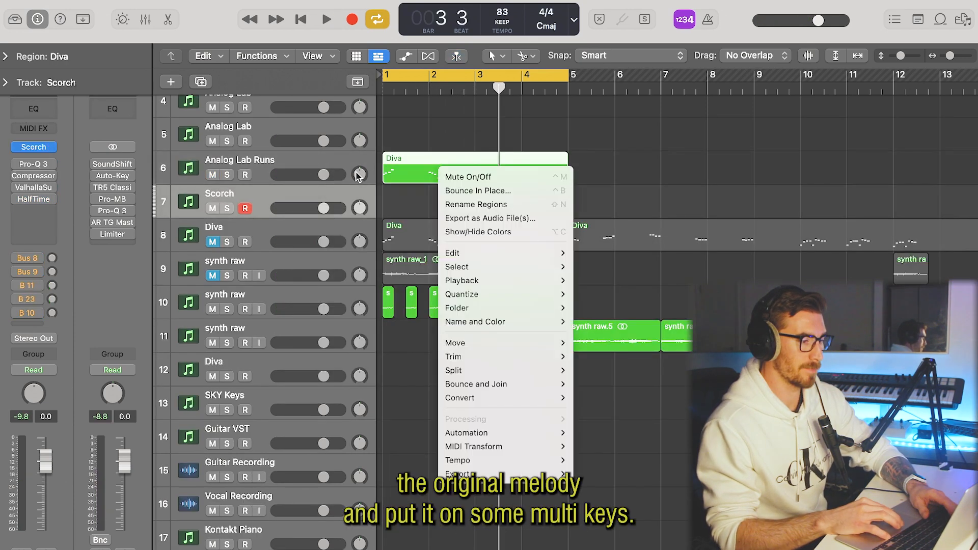
click(317, 162)
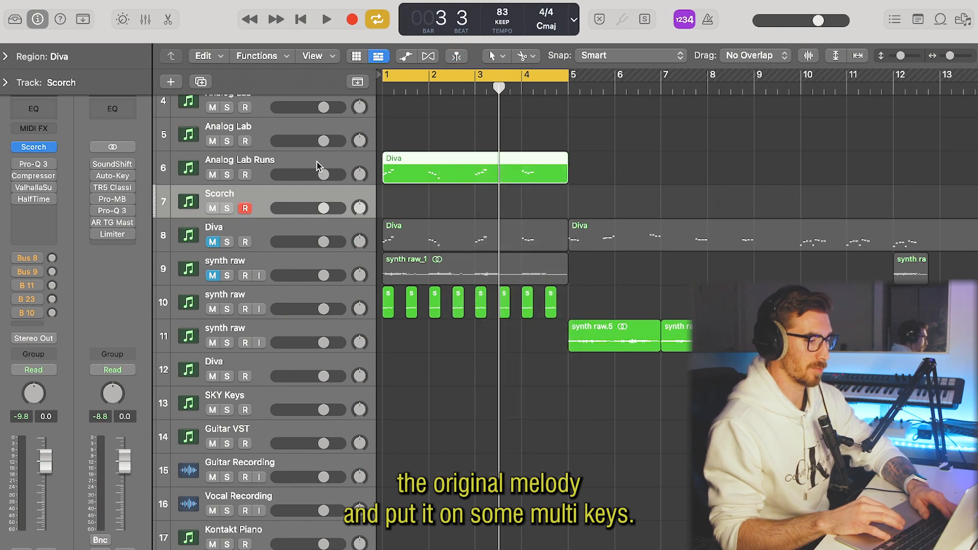
click(288, 159)
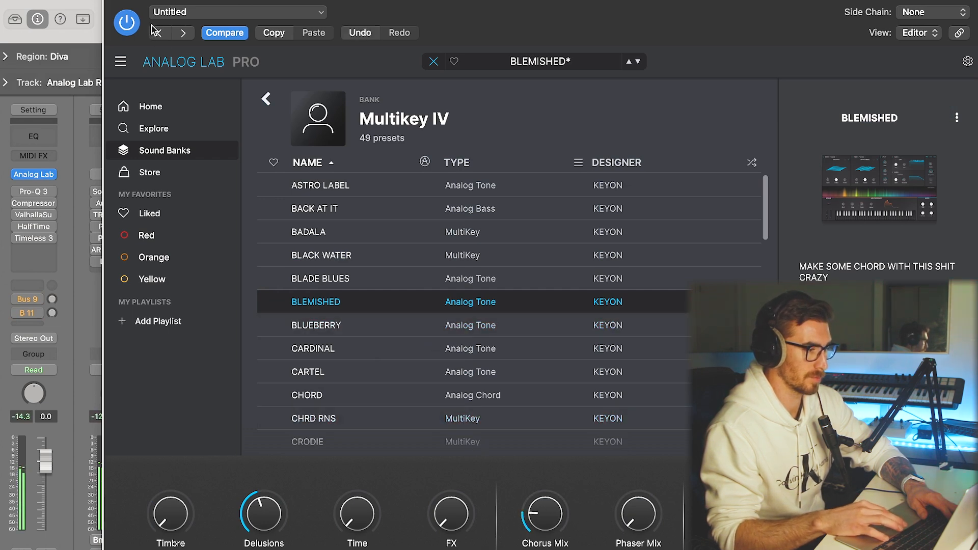
click(114, 0)
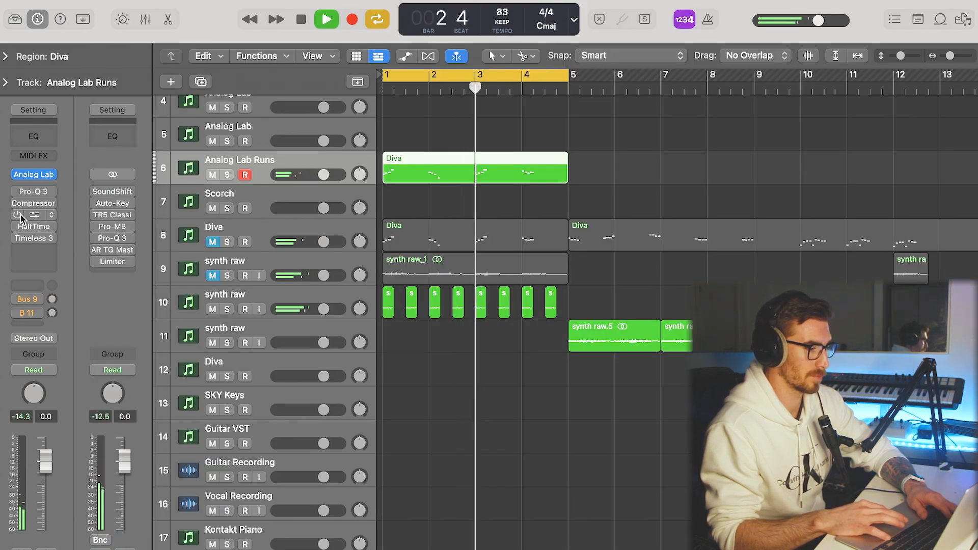
Enable HalfTime on Analog Lab Runs with a 1/2 loop and 555 Hz lower band limit, and insert UADx 1176A and Stereo Delay.
click(38, 249)
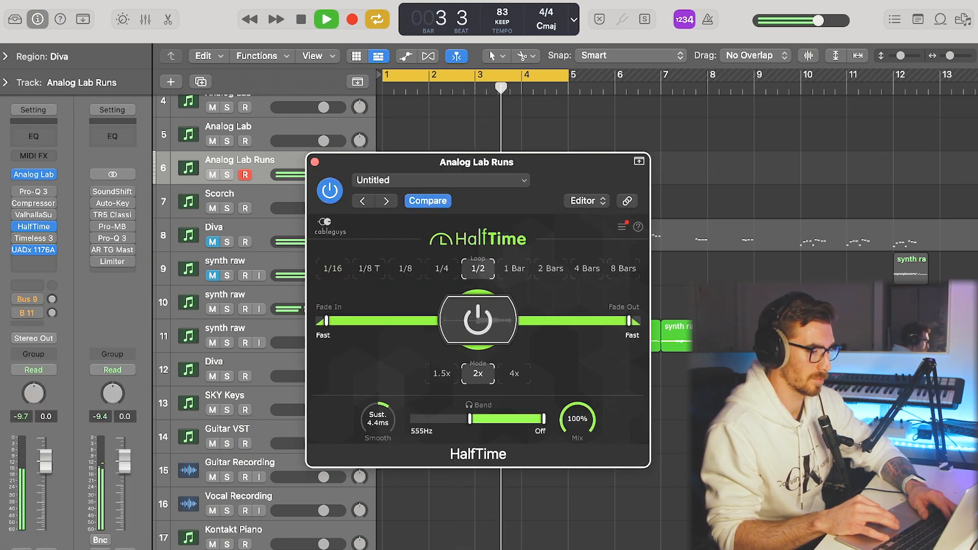
click(315, 164)
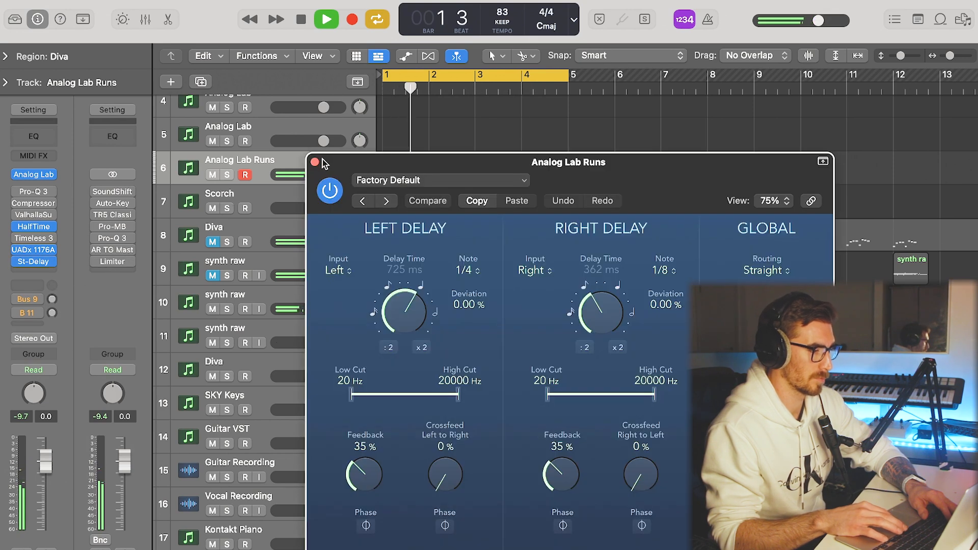
click(315, 162)
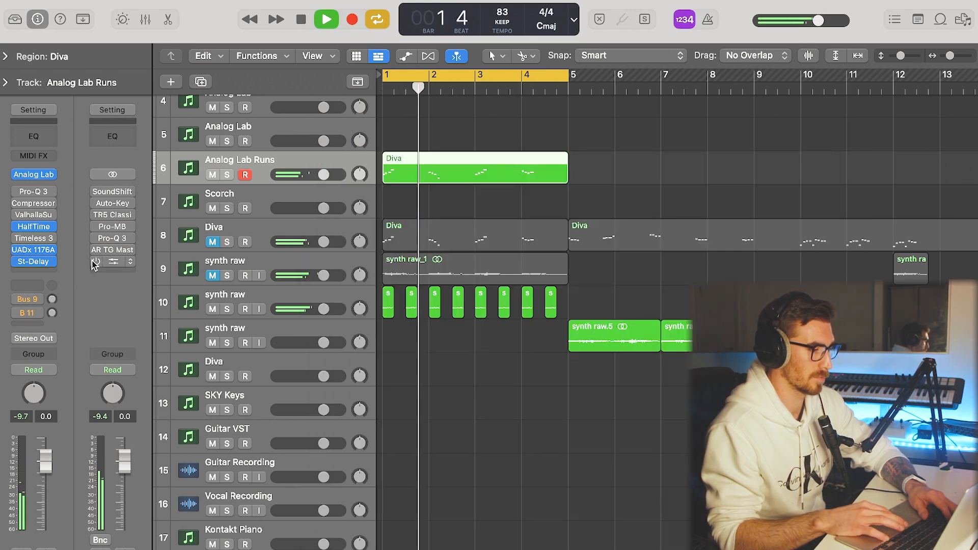
click(33, 274)
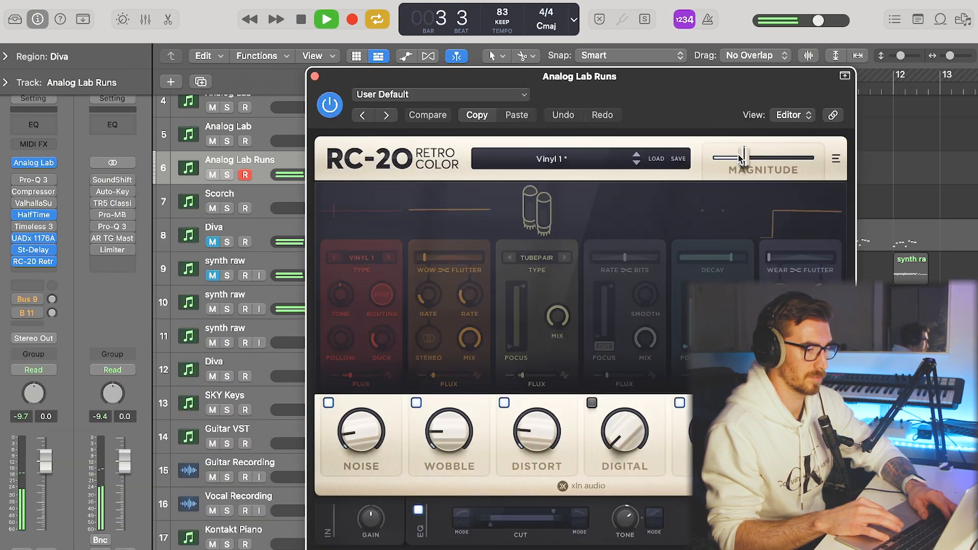
drag(742, 157, 764, 157)
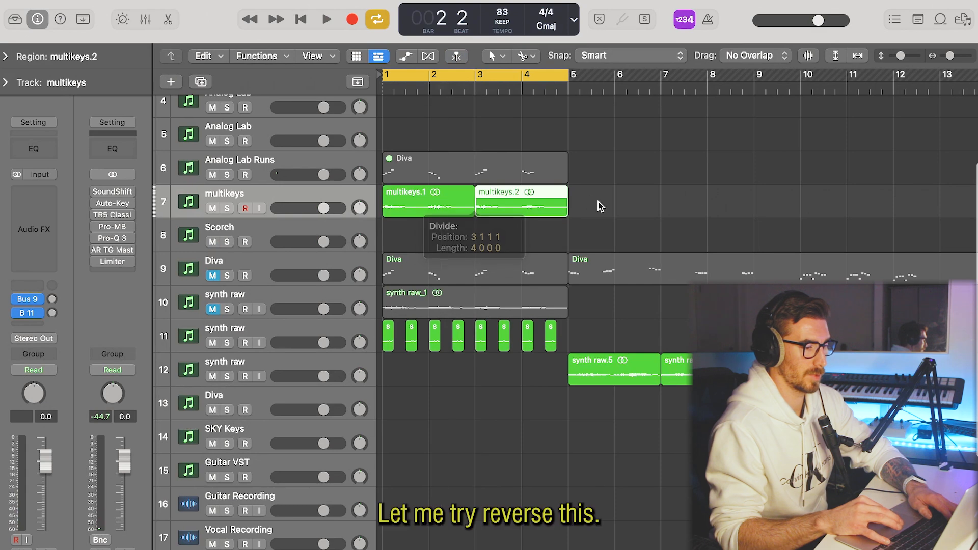
Reverse the multikeys audio regions on track 7 and play them back.
click(4, 57)
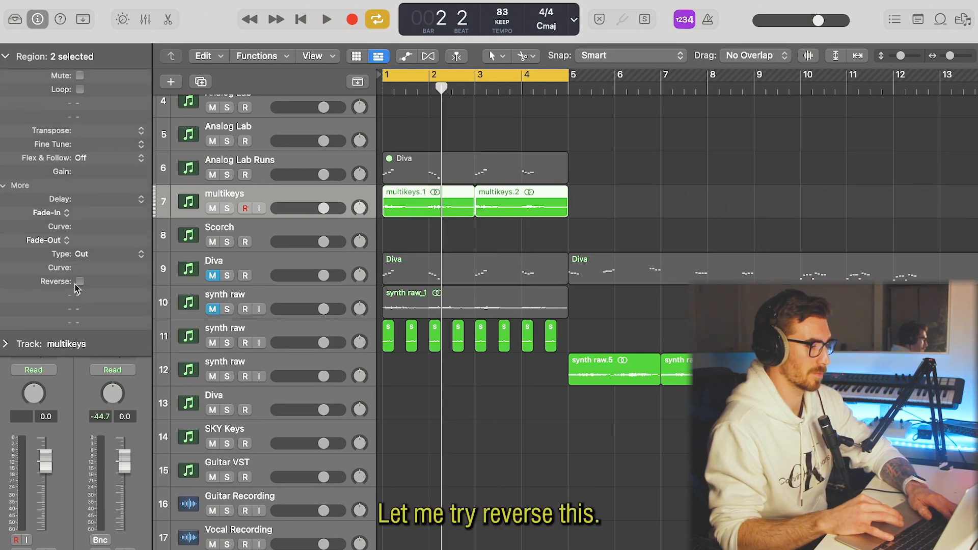
click(79, 282)
key(space)
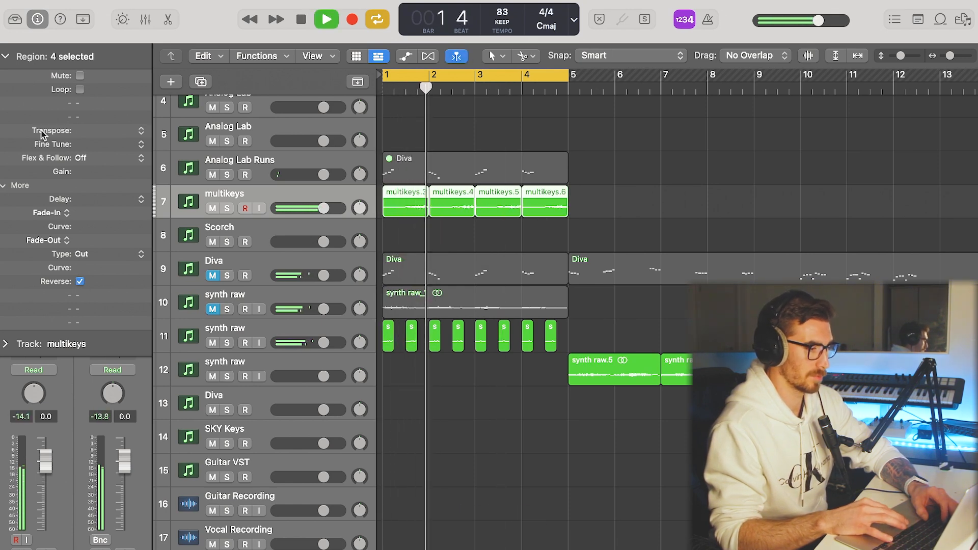
click(6, 56)
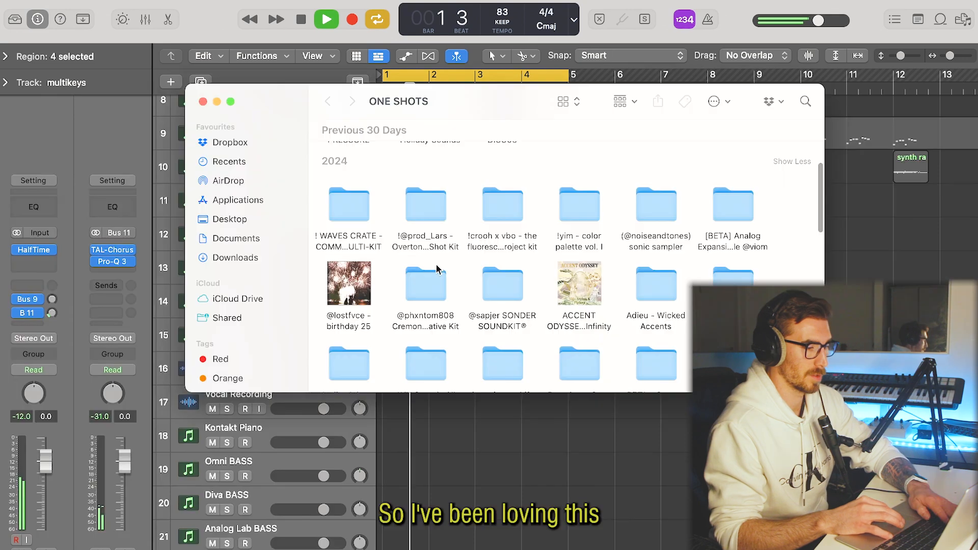
Switch to Finder, open the LOOPS folder of the KLANG----DISC03 kit and import KLANG-D04----LOOP-009-95 onto a new track at bar 1.
scroll(437, 268, up, 5)
double_click(502, 279)
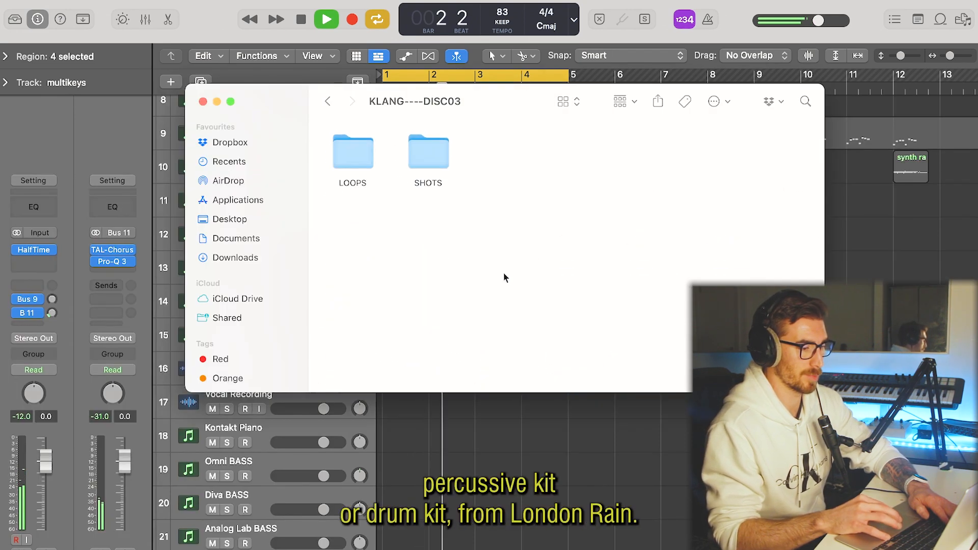
double_click(360, 161)
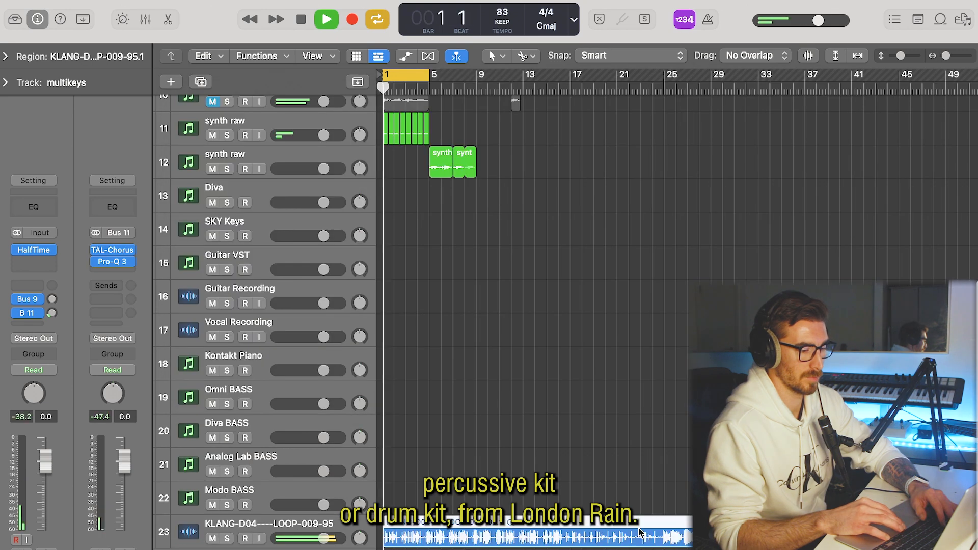
scroll(441, 511, up, 10)
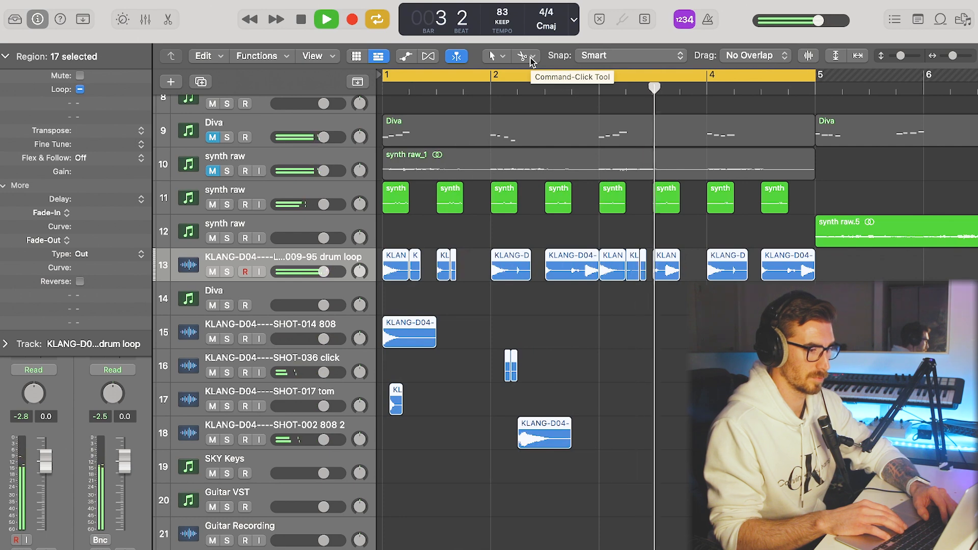
Make the Fade Tool the secondary tool for fading the chopped KLANG drum loop regions on track 13.
click(532, 58)
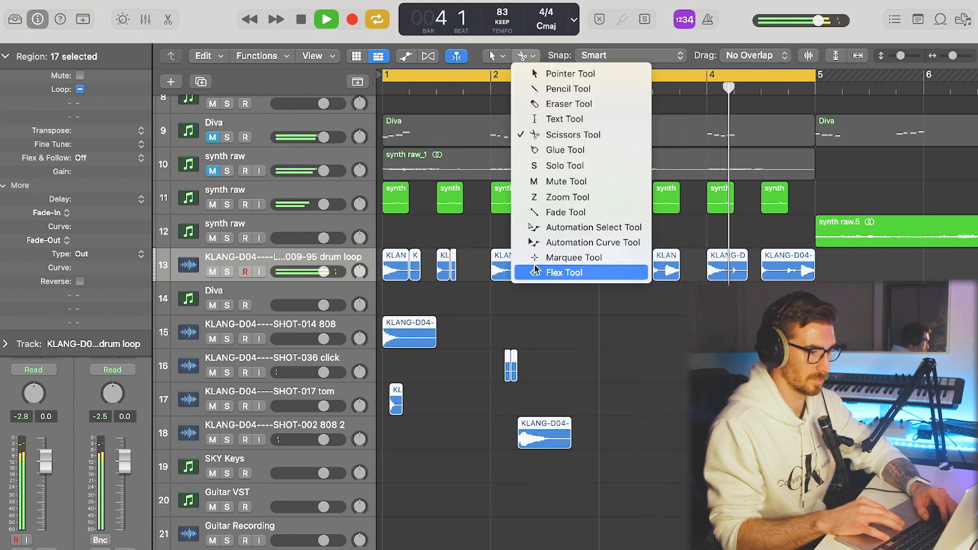
click(565, 210)
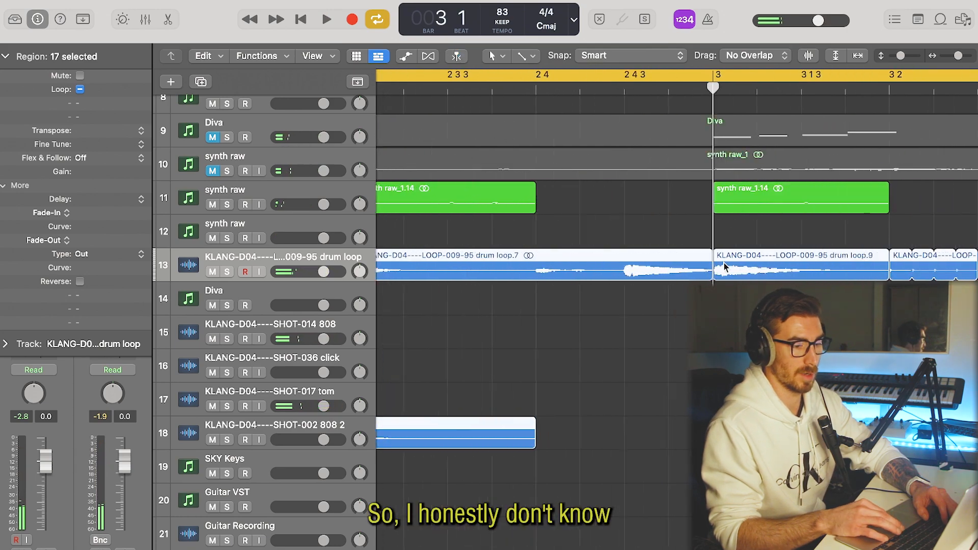
key(super+Right)
key(super+Right)
key(super+Right)
key(super+Right)
key(super+Right)
key(super+Right)
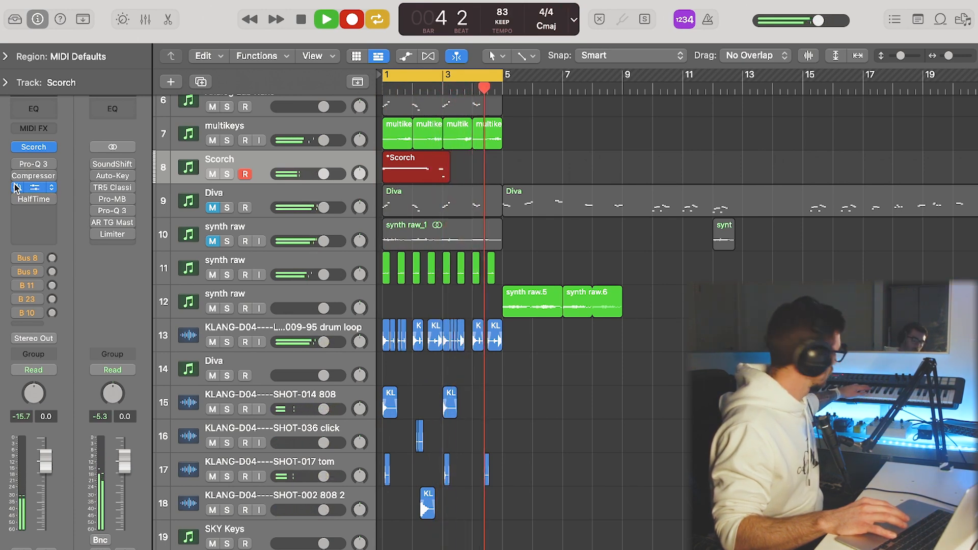
Finish recording the Scorch line, raise its low third note to the first note's pitch, and play it.
key(space)
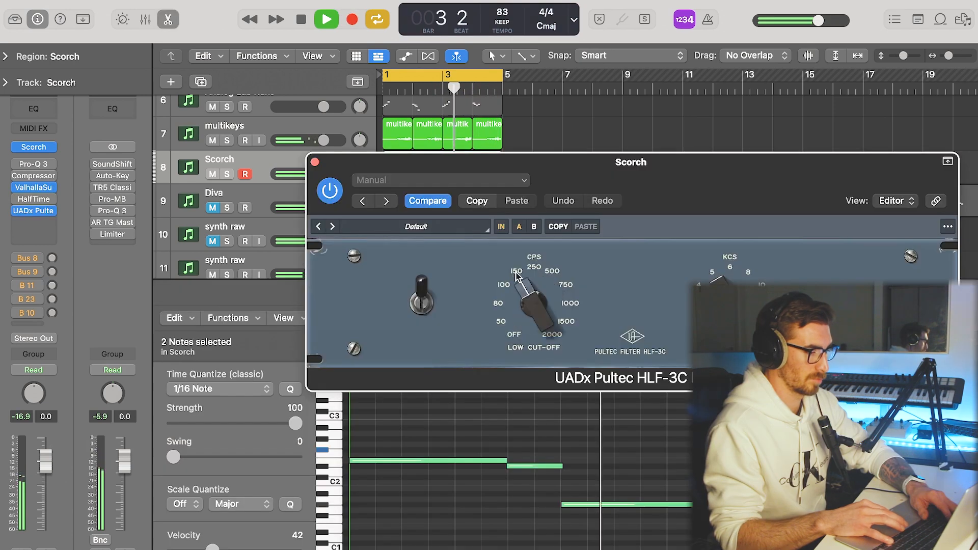
key(space)
drag(575, 487, 590, 538)
key(alt+Up)
key(alt+Up)
key(space)
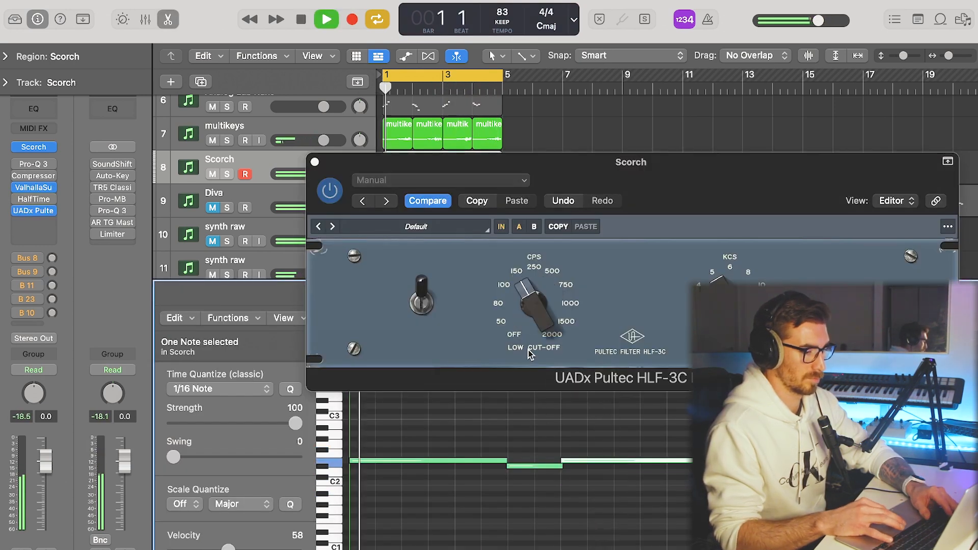
Compare low cut-off settings of 500 and 150 on the Scorch track's Pultec filter and settle on 250.
click(553, 273)
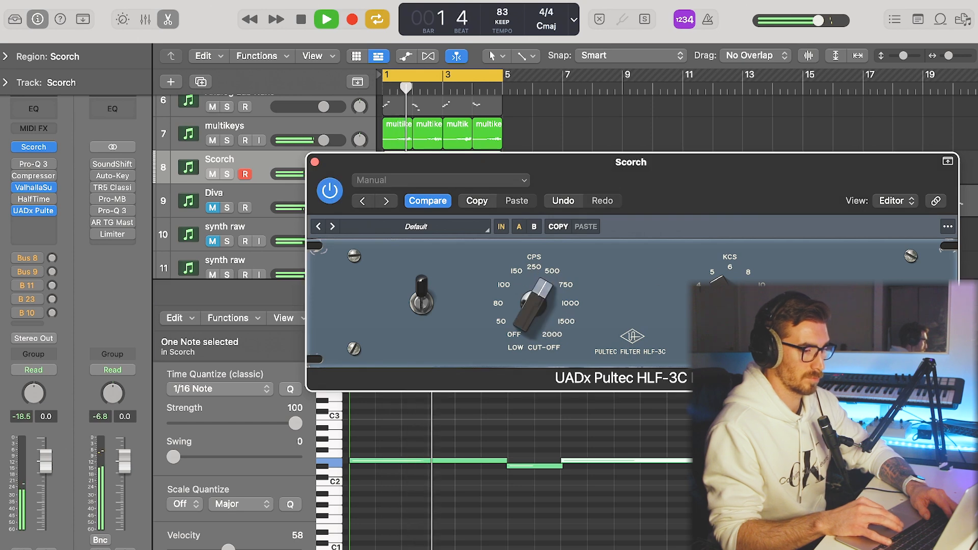
click(520, 275)
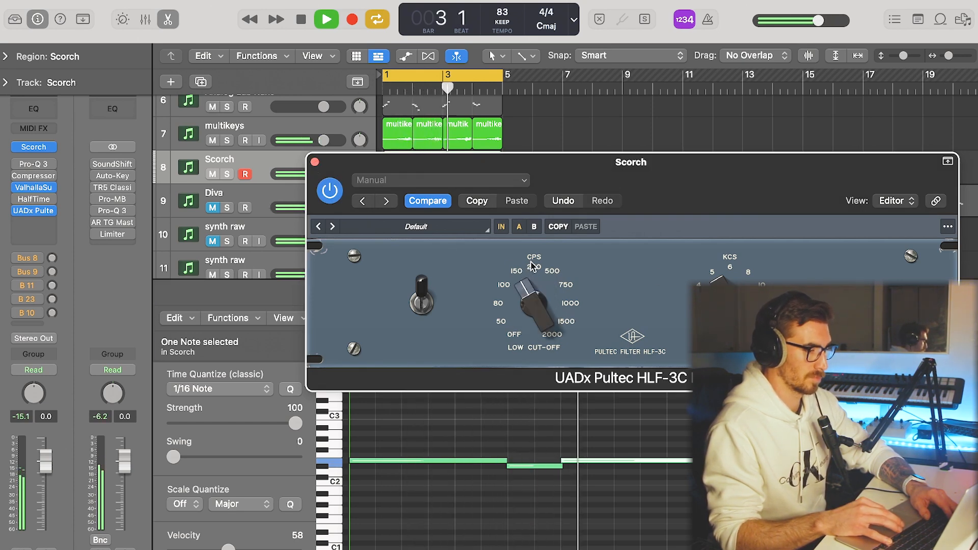
click(533, 267)
click(315, 163)
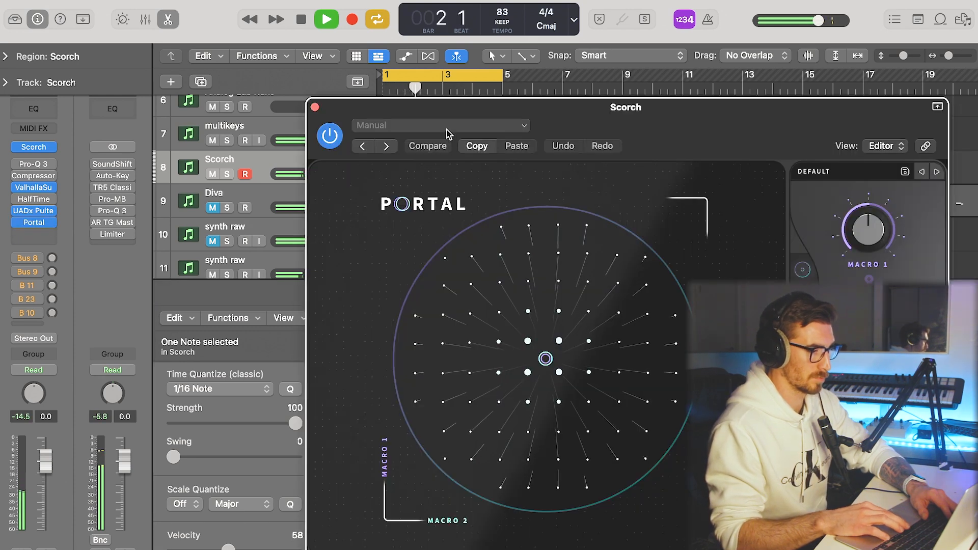
Load Portal's 4th Shape Pan default preset on the Scorch track and delete the spare Scorch region at bar 5.
click(446, 128)
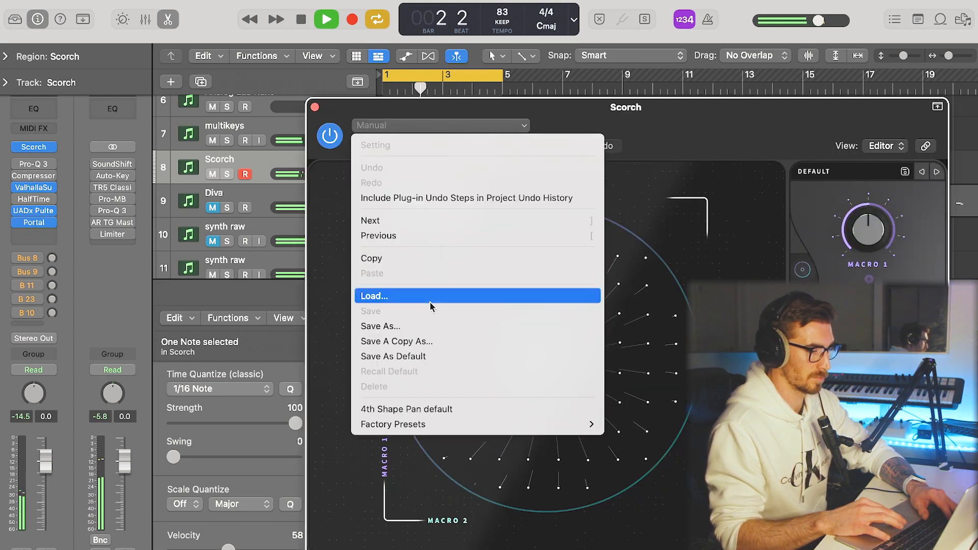
click(433, 406)
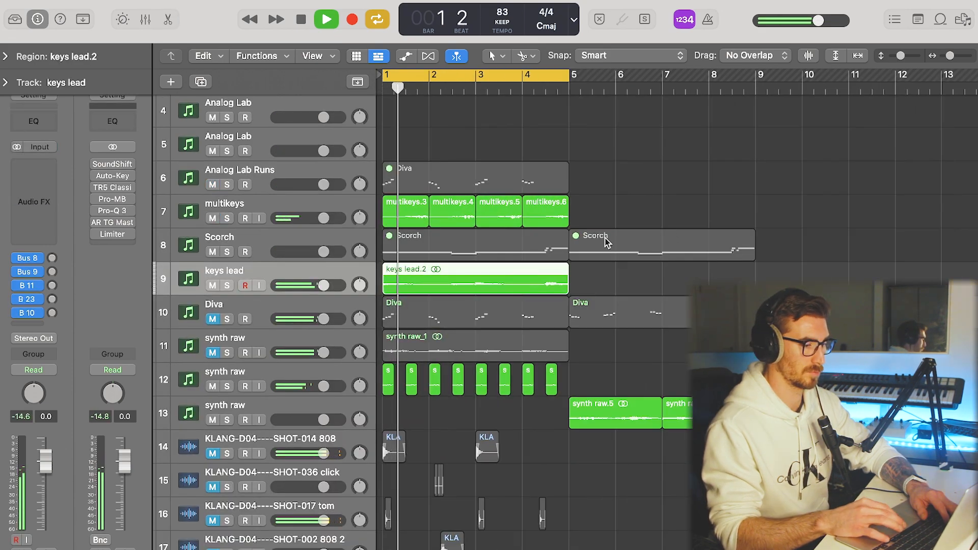
click(606, 242)
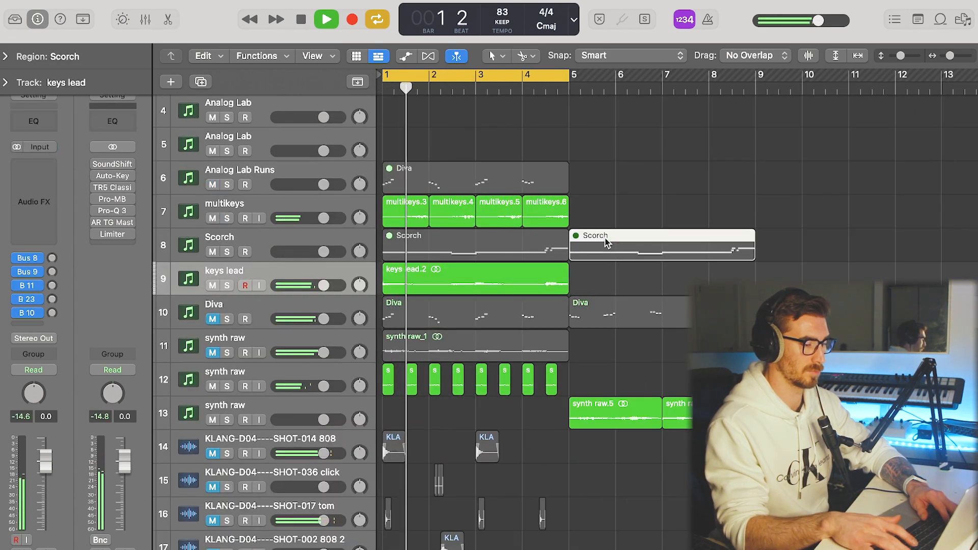
key(Delete)
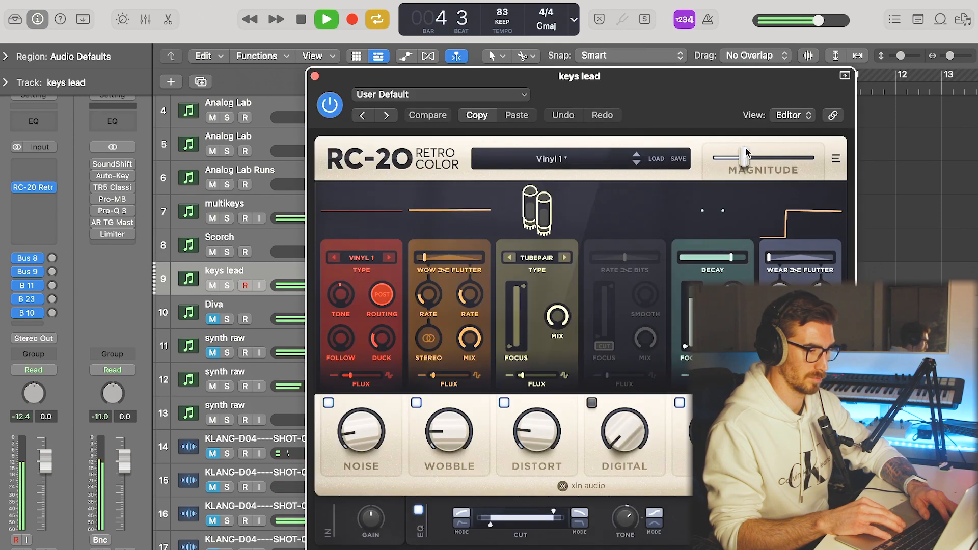
Insert RC-20 Retro Color on the keys lead track with the Vinyl 1 preset and adjust its Magnitude.
drag(746, 153, 769, 161)
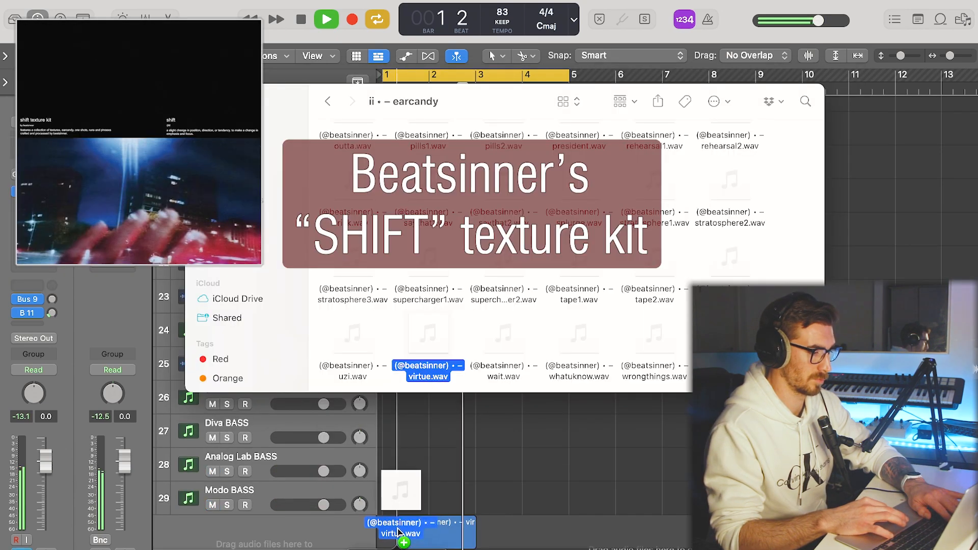
drag(403, 522, 407, 529)
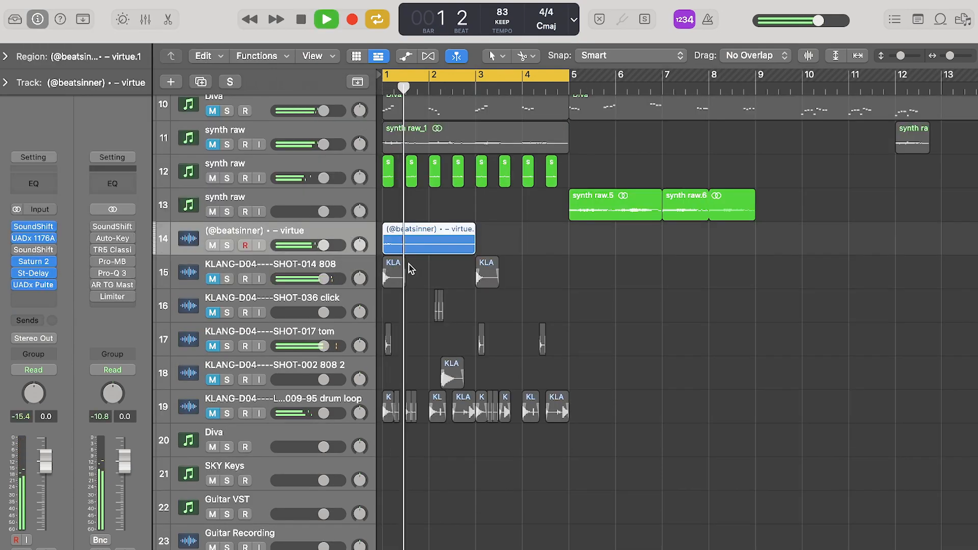
Import the yim - stepin 116 sample onto a new track at bar 1 and fit its region to two bars.
scroll(408, 264, up, 5)
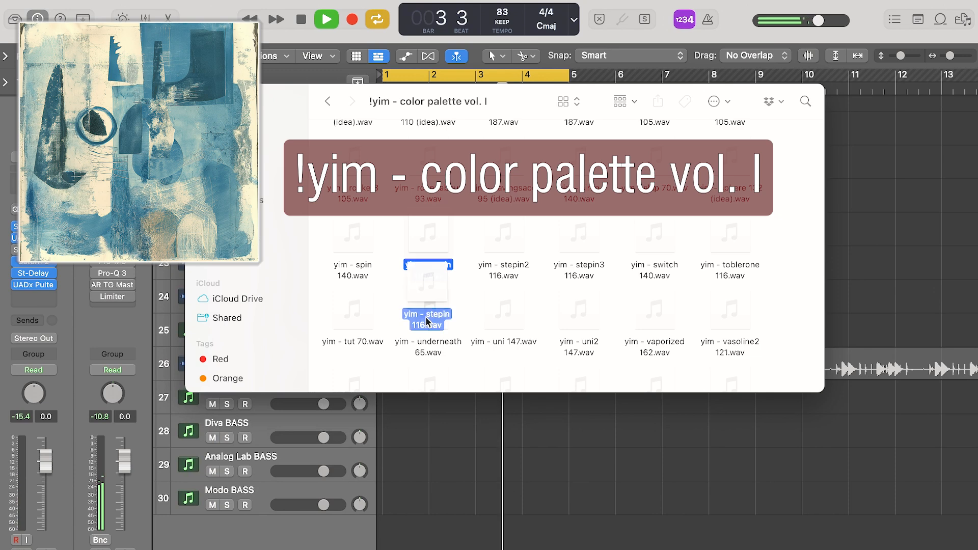
drag(426, 244, 419, 502)
drag(480, 523, 475, 523)
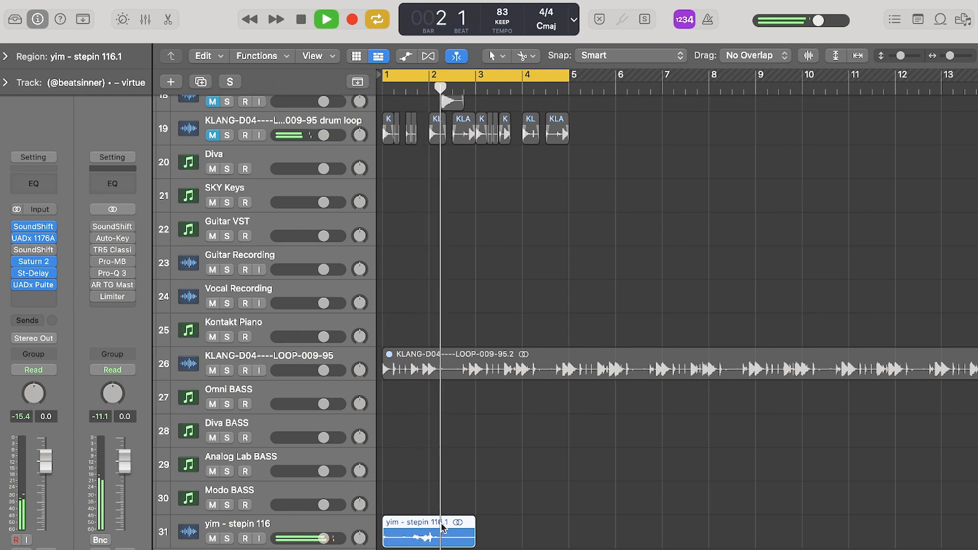
Copy the three yim - stepin 116 chops two bars on and insert HalfTime with a 1/2 loop and 479 Hz lower band limit.
drag(423, 529, 515, 541)
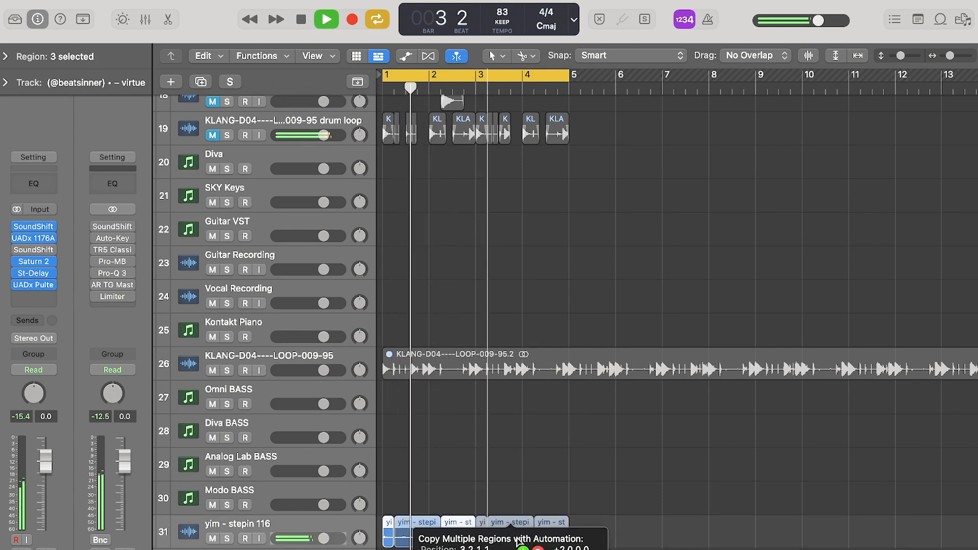
drag(516, 540, 515, 540)
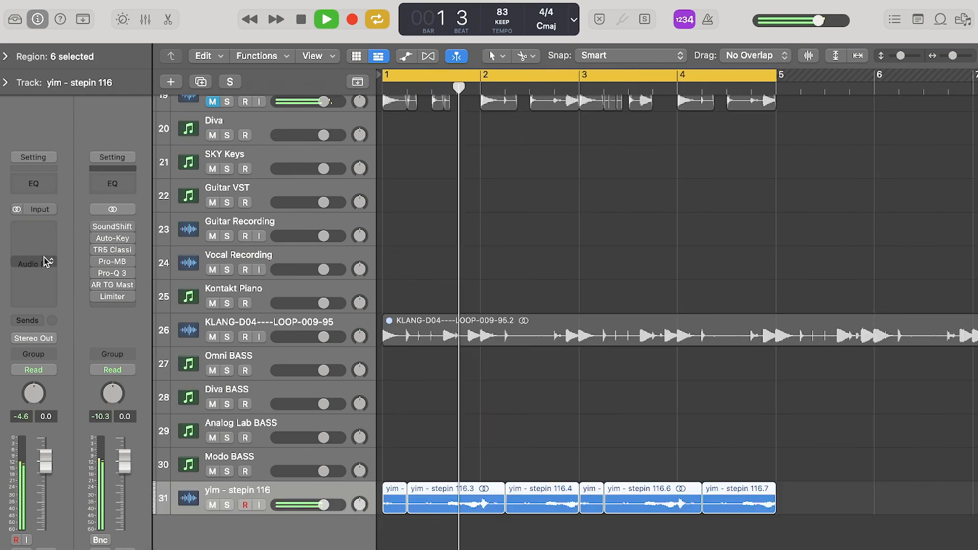
click(47, 261)
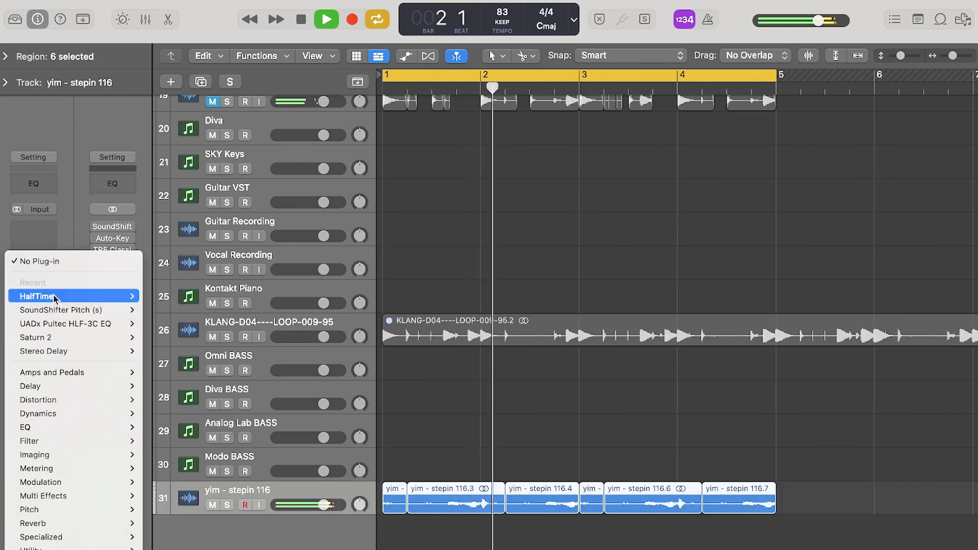
click(55, 295)
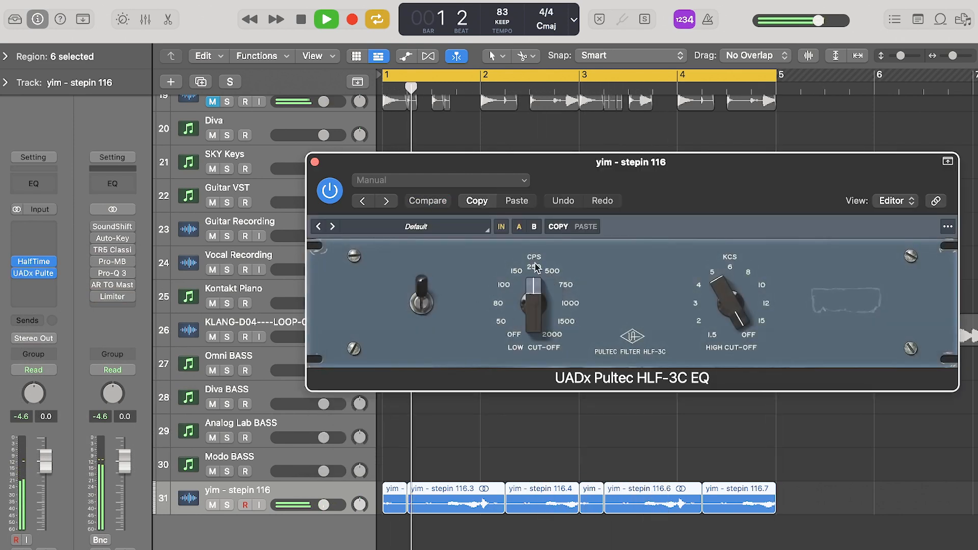
Insert UADx Pultec HLF-3C EQ with a 250 CPS low cut-off, followed by Portal, on the yim - stepin 116 track.
click(535, 267)
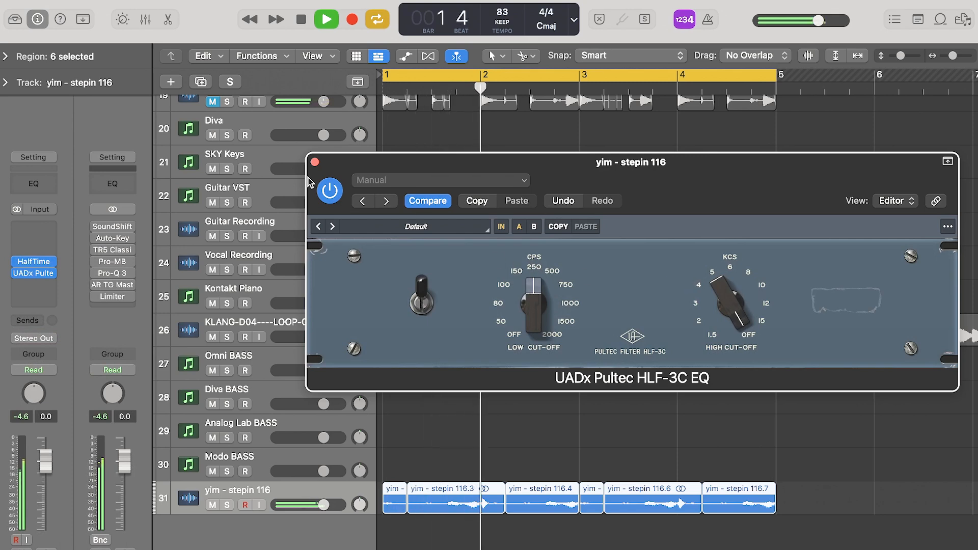
click(314, 162)
click(34, 284)
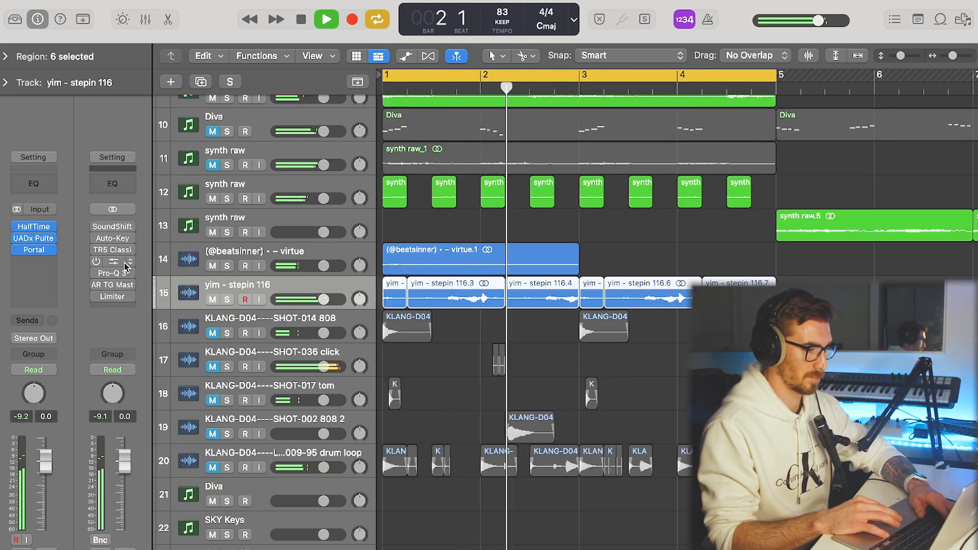
Duplicate the yim - stepin 116 track's settings to a new track and move the short chops at bars 1 and 3 onto it.
click(201, 82)
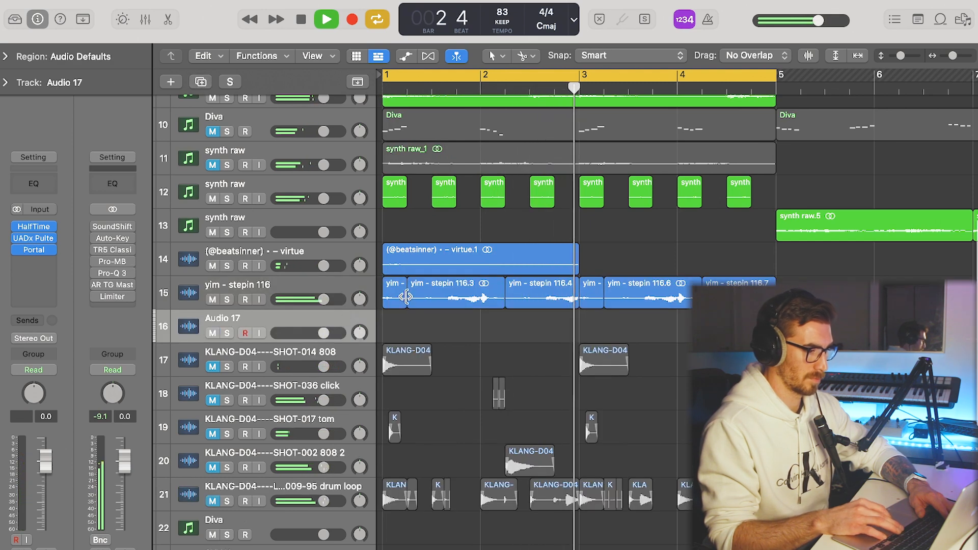
key(space)
click(404, 299)
shift+click(594, 303)
drag(594, 303, 594, 333)
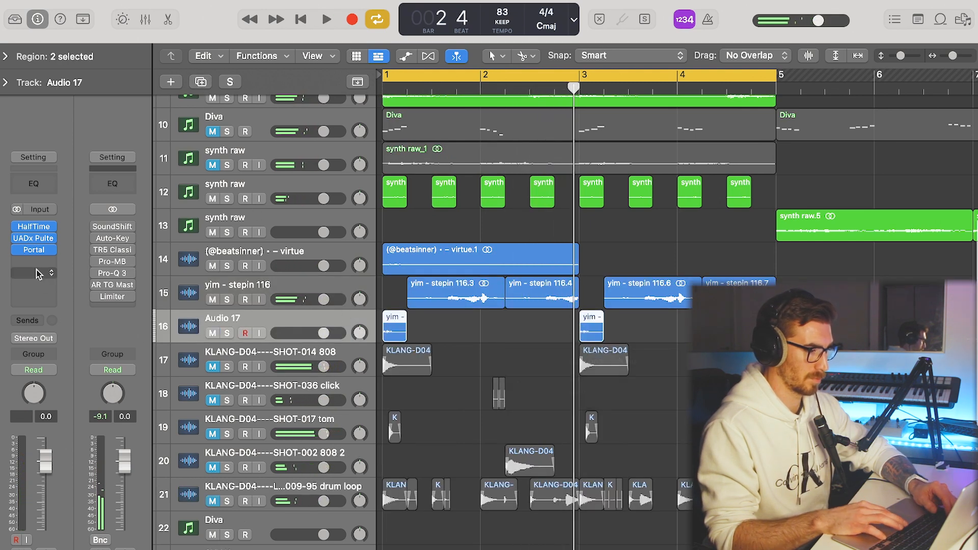
Shorten both chops on the Audio 17 track to brief hits, bypass its Portal effect and audition the loop.
drag(396, 340, 388, 338)
key(space)
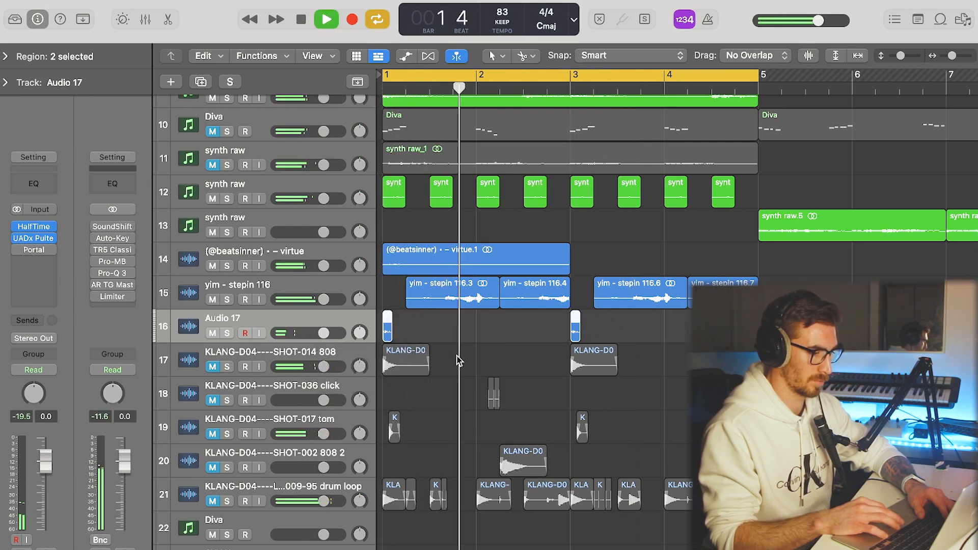
key(space)
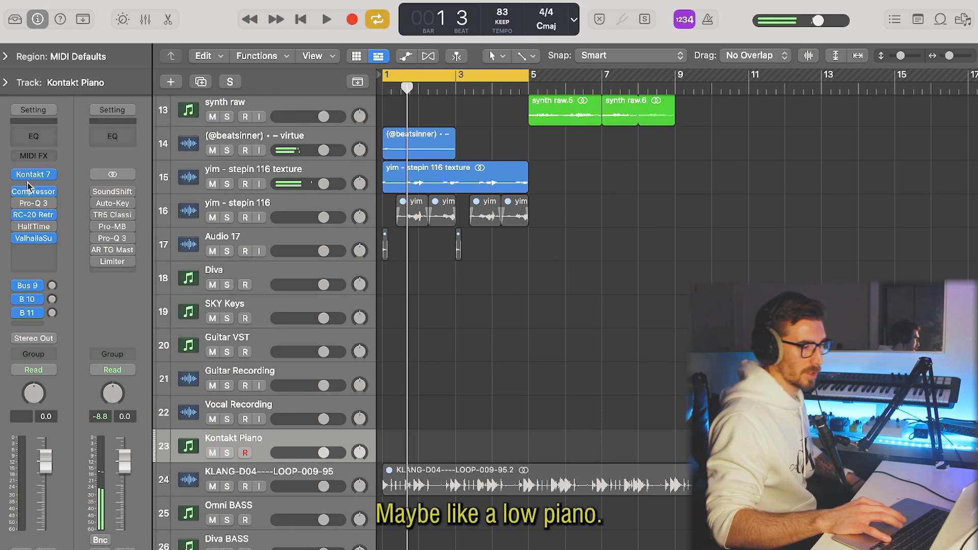
Load the Rainy Sunday sound design preset in NOIRE Felt on the Kontakt Piano track.
click(35, 174)
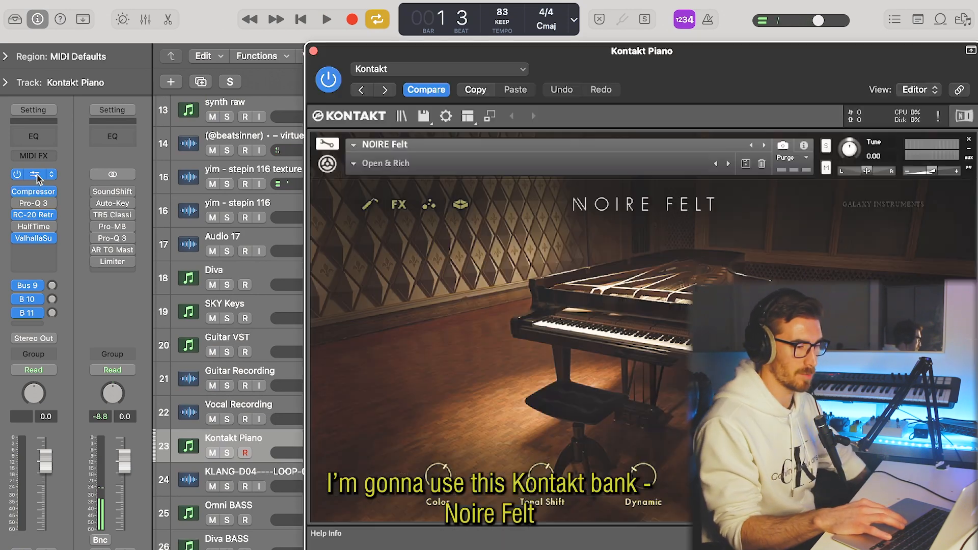
click(377, 166)
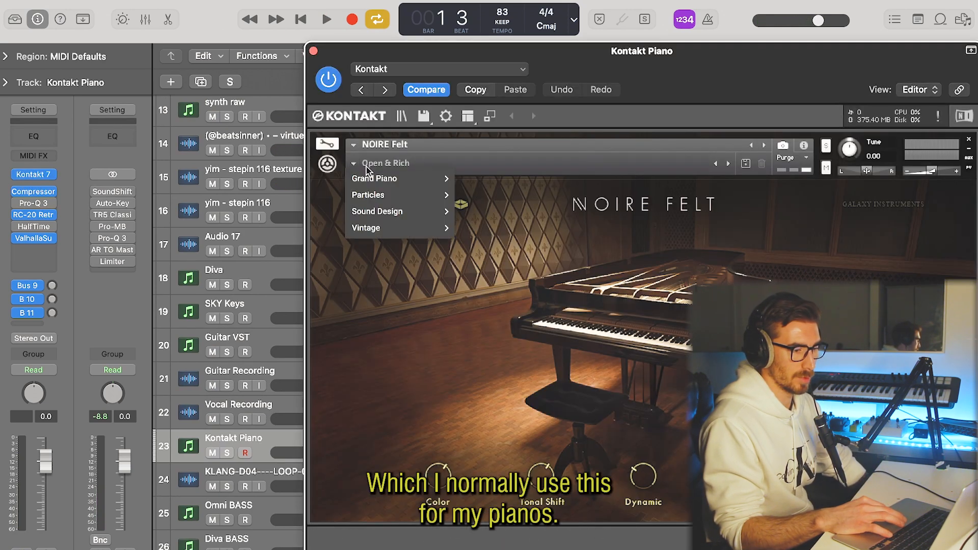
mouse_move(380, 211)
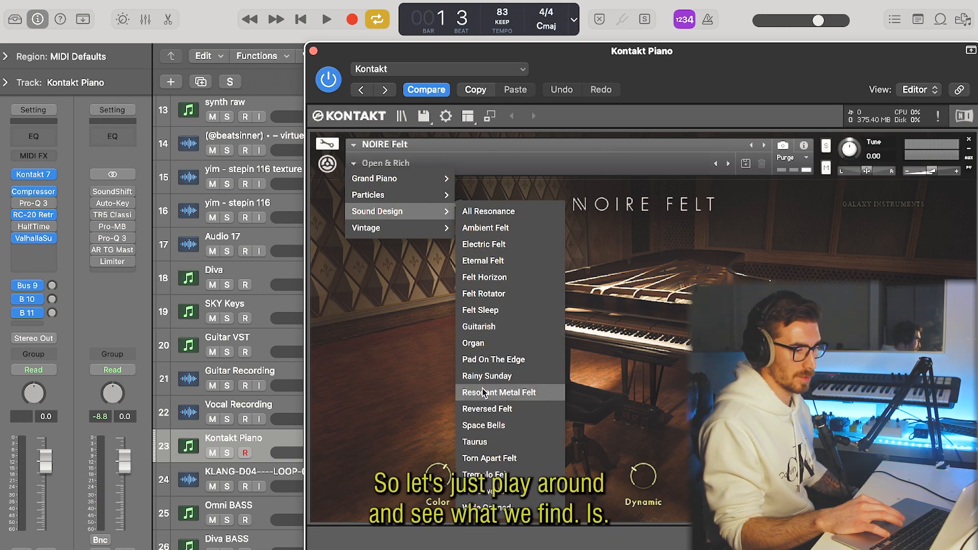
click(494, 374)
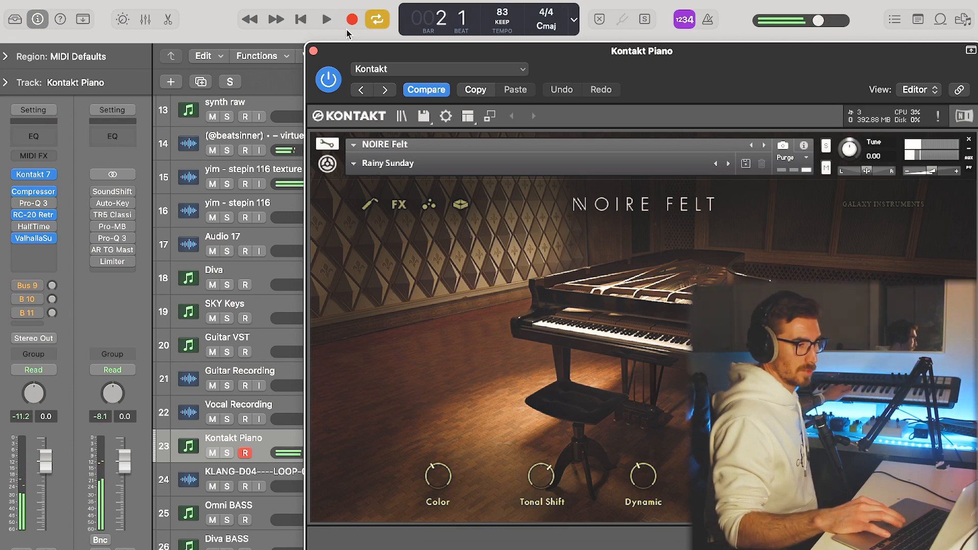
Record a single low piano note from bar 1 on the Kontakt Piano track and open its region in the Piano Roll.
click(314, 53)
key(space)
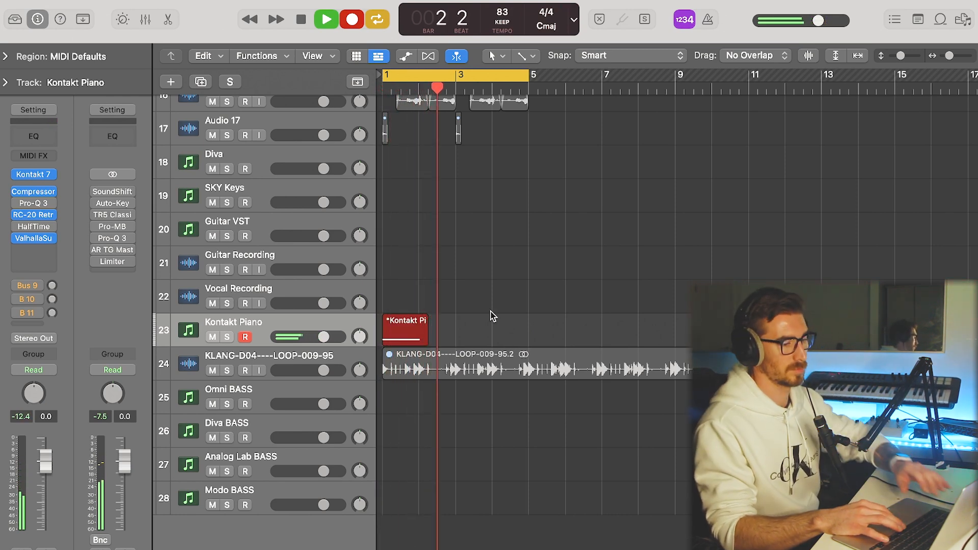
double_click(433, 332)
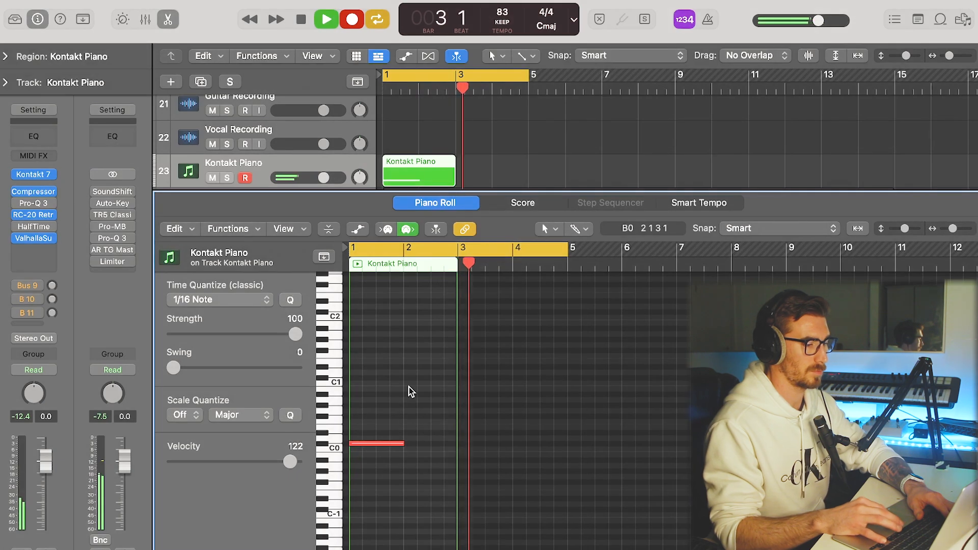
key(space)
Trim the recorded C#0 note so it starts exactly at bar 1 and lasts one bar.
key(super+Right)
key(super+Right)
key(super+Right)
key(super+Right)
key(super+Right)
key(super+Right)
key(Return)
key(super+Right)
key(super+Right)
key(super+Right)
key(super+Right)
drag(363, 445, 353, 449)
key(super+Left)
key(super+Left)
key(super+Left)
key(super+Left)
key(super+Left)
click(539, 374)
click(610, 269)
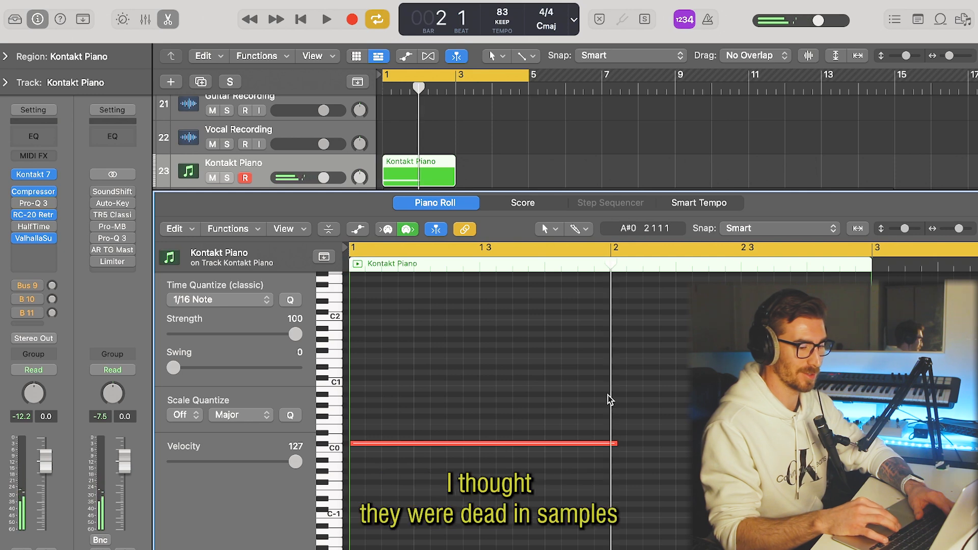
key(super+Right)
key(super+Right)
key(super+Right)
key(super+Right)
key(super+Right)
drag(685, 443, 633, 444)
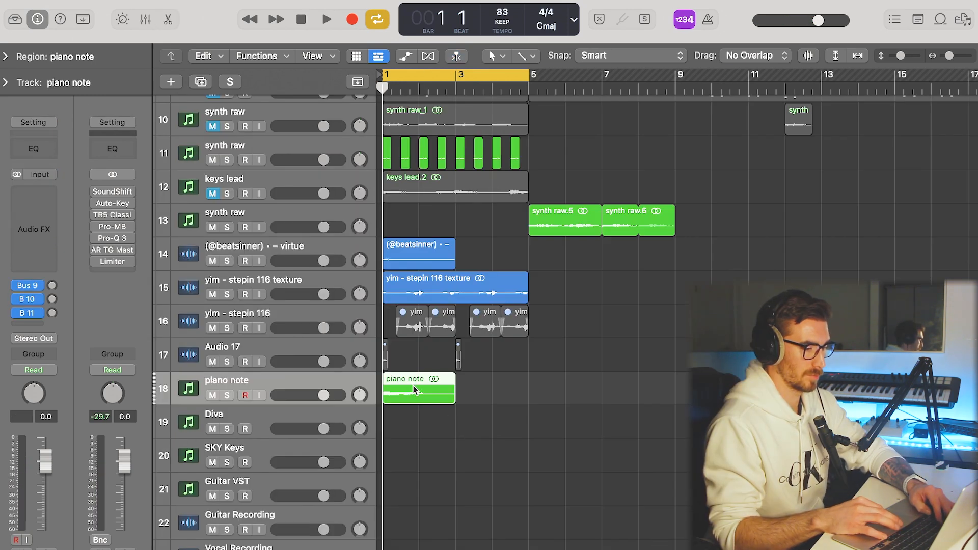
Copy the bounced piano note region to bar 3 and reverse the copy.
drag(413, 390, 487, 390)
click(20, 56)
click(72, 186)
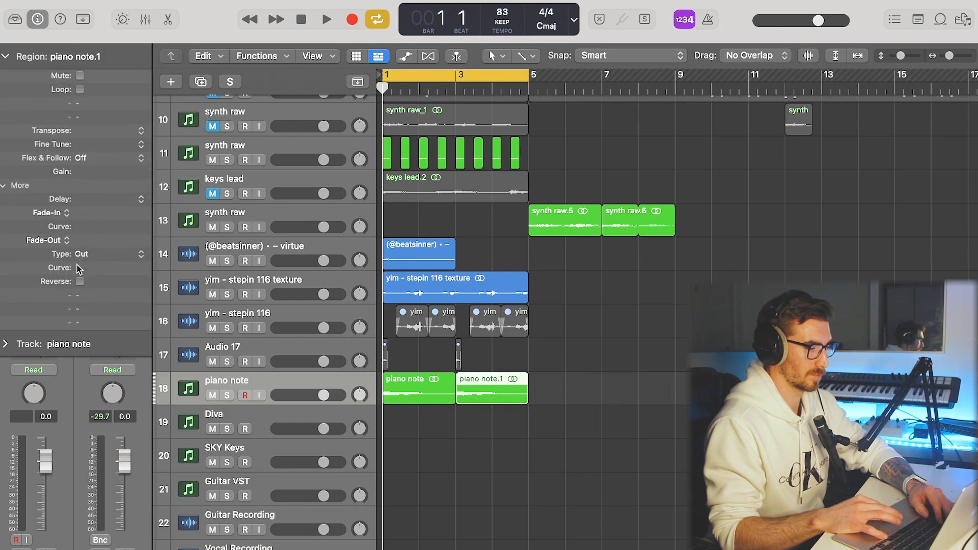
click(17, 60)
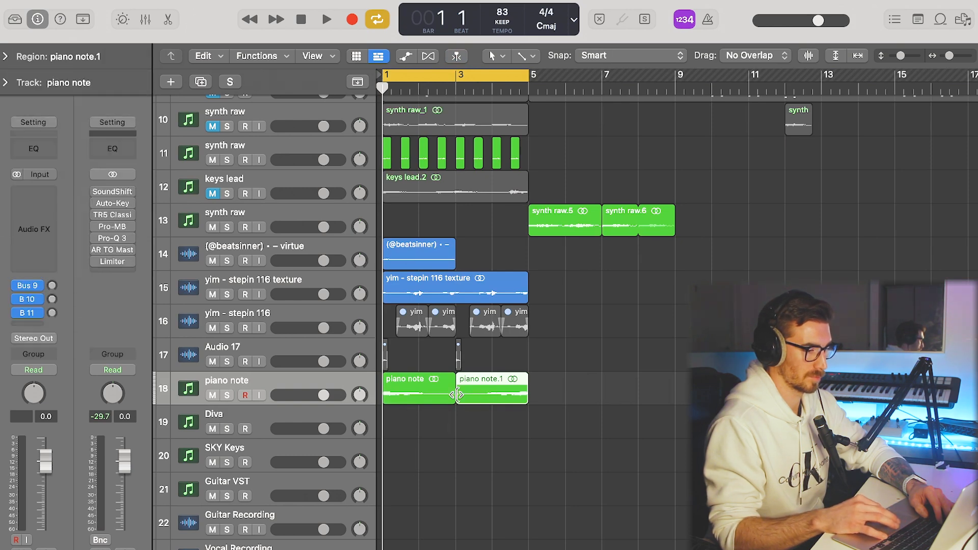
Keep only the last bar of the reversed piano note and move it back to bar 3.
mouse_move(460, 400)
mouse_down()
mouse_move(492, 400)
mouse_move(467, 398)
mouse_move(476, 398)
mouse_up()
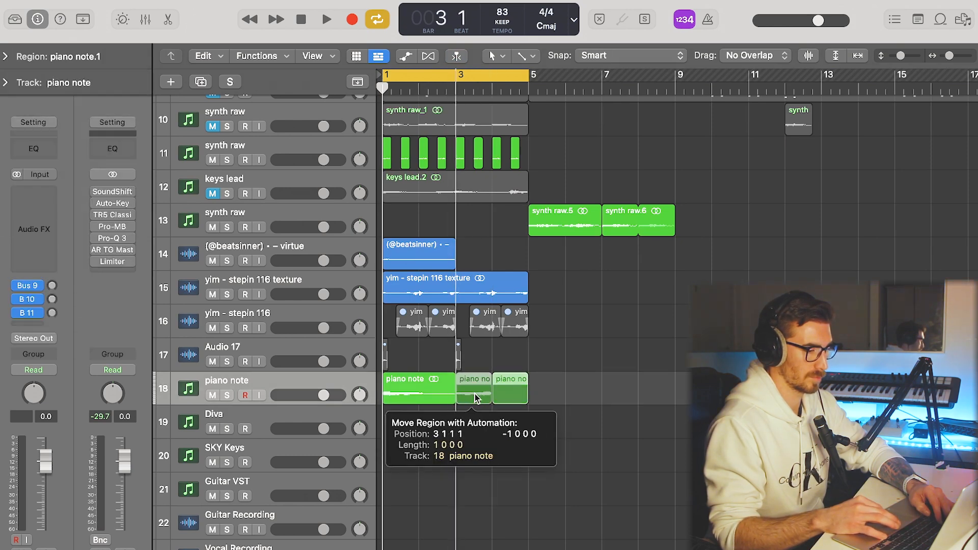
key(space)
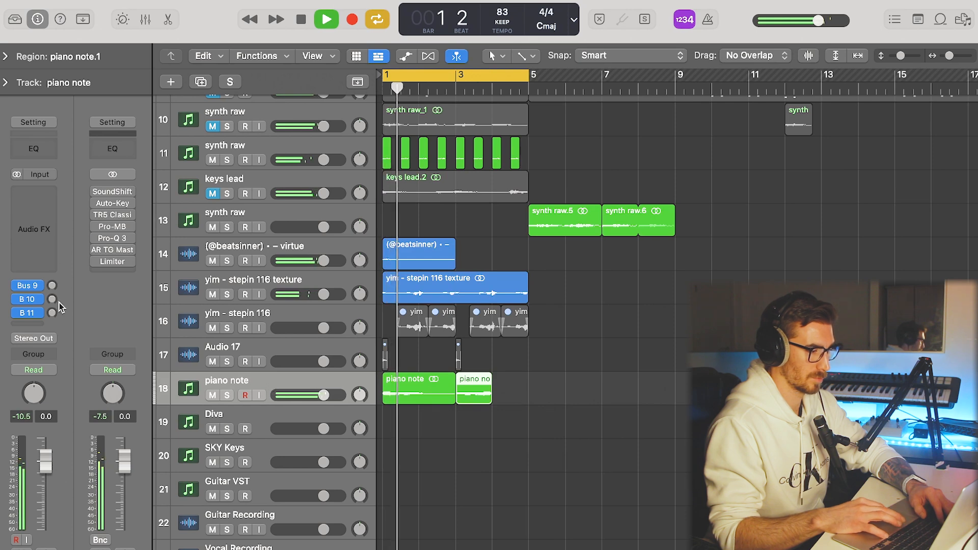
Raise the piano note's Bus 11 send and insert UADx Pultec HLF-3C EQ with a 50 CPS low cut-off.
drag(54, 314, 55, 294)
click(45, 252)
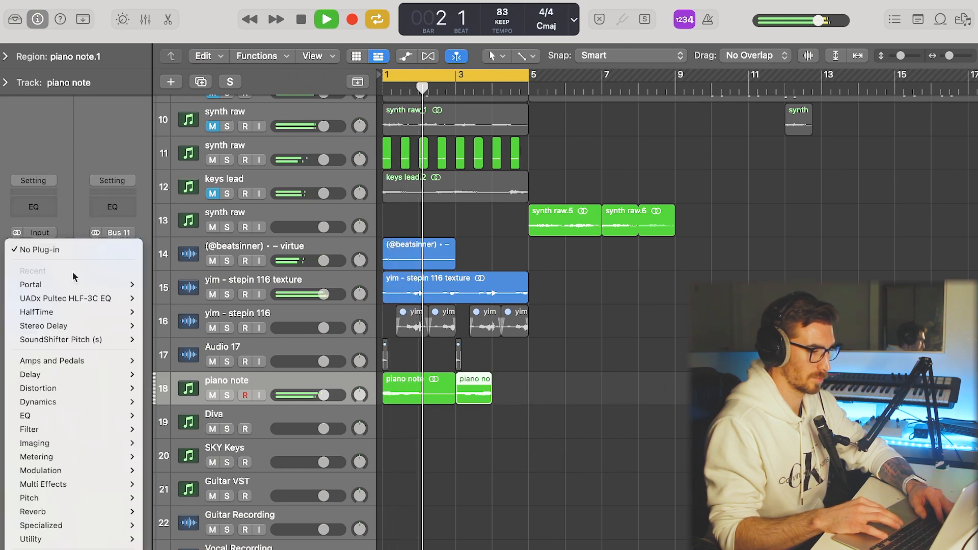
mouse_move(78, 301)
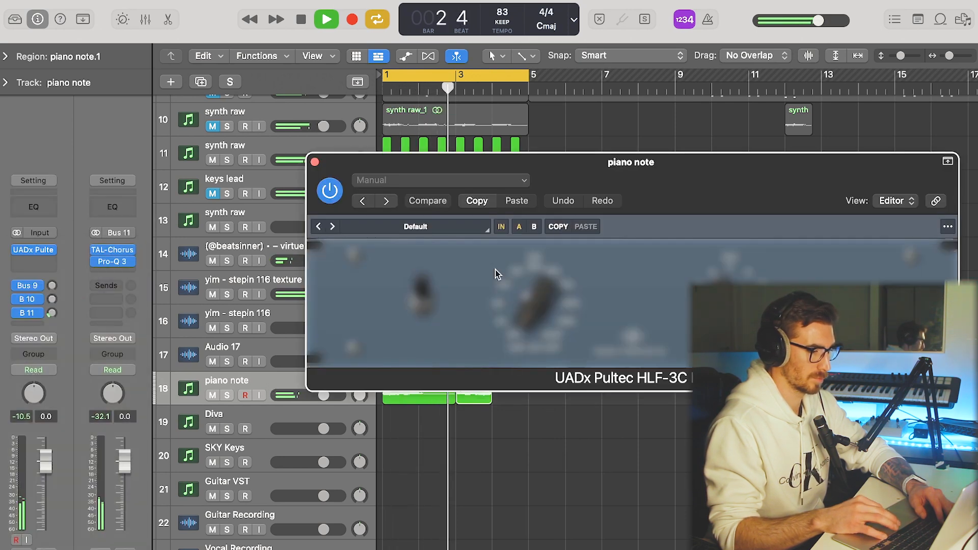
click(499, 321)
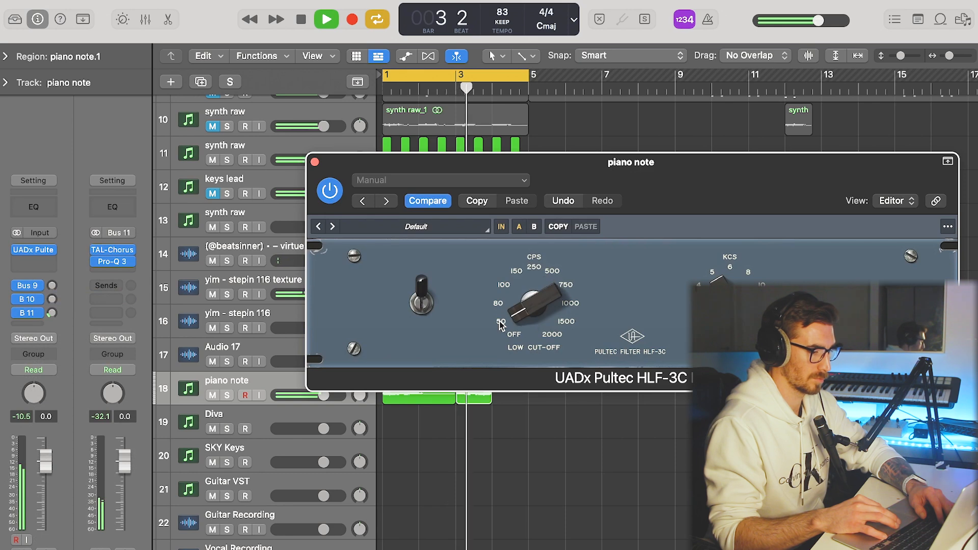
click(315, 163)
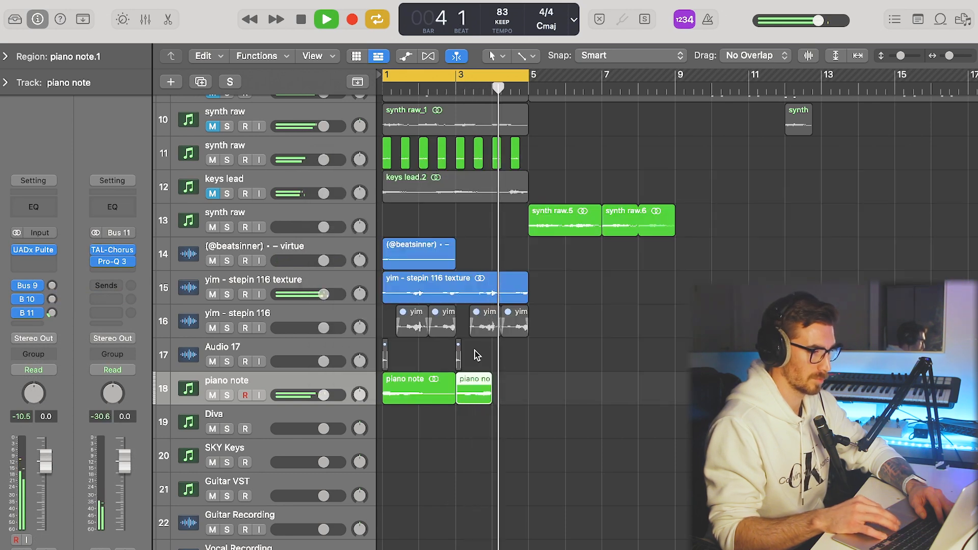
Add short fades where the two piano note regions meet at bar 3.
scroll(443, 373, up, 5)
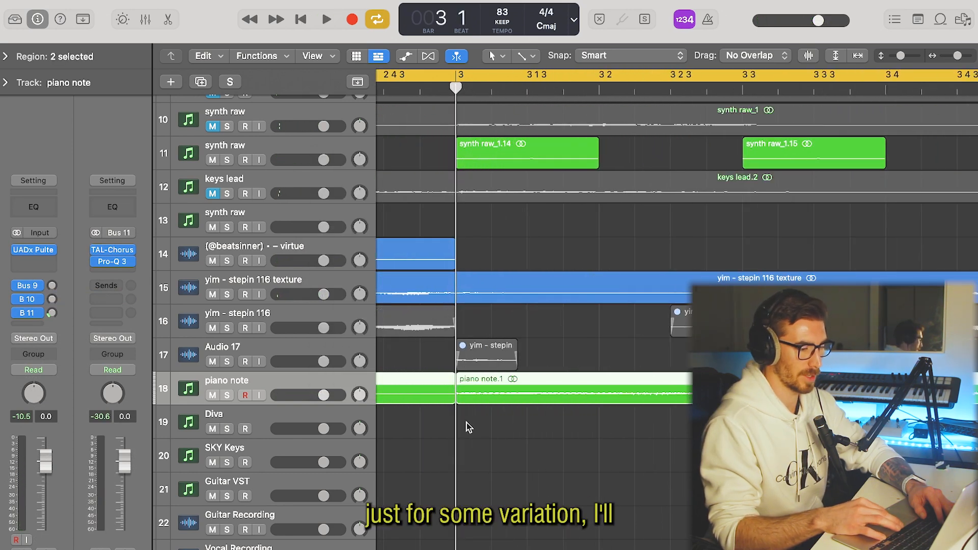
scroll(466, 423, up, 5)
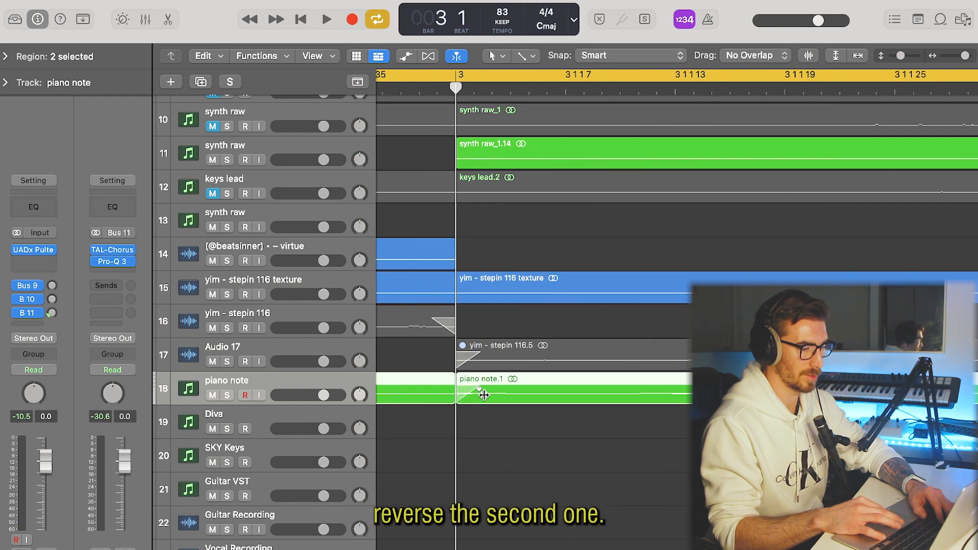
scroll(529, 401, down, 8)
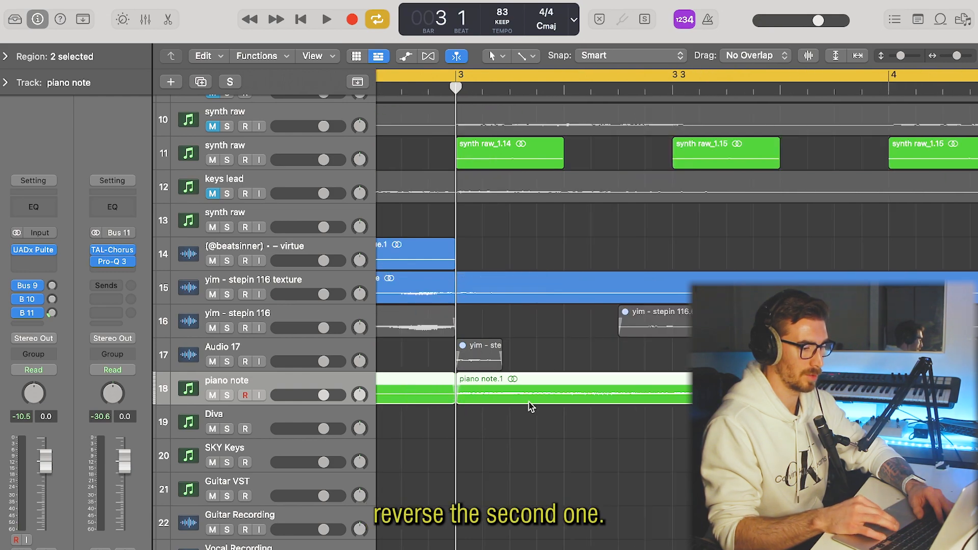
Play the loop and toggle the mutes of the keys lead and chopped synth raw tracks.
key(space)
scroll(557, 414, up, 3)
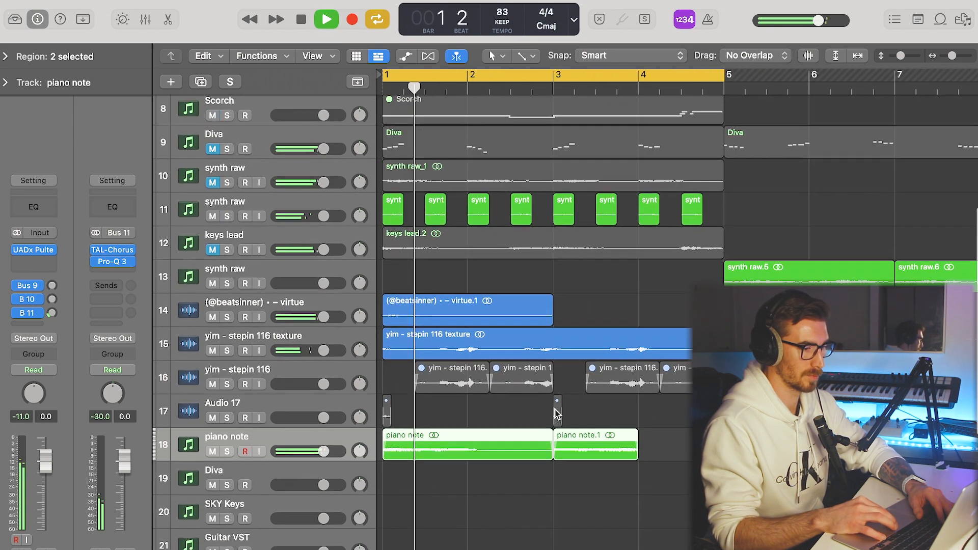
scroll(464, 361, down, 3)
scroll(463, 361, down, 3)
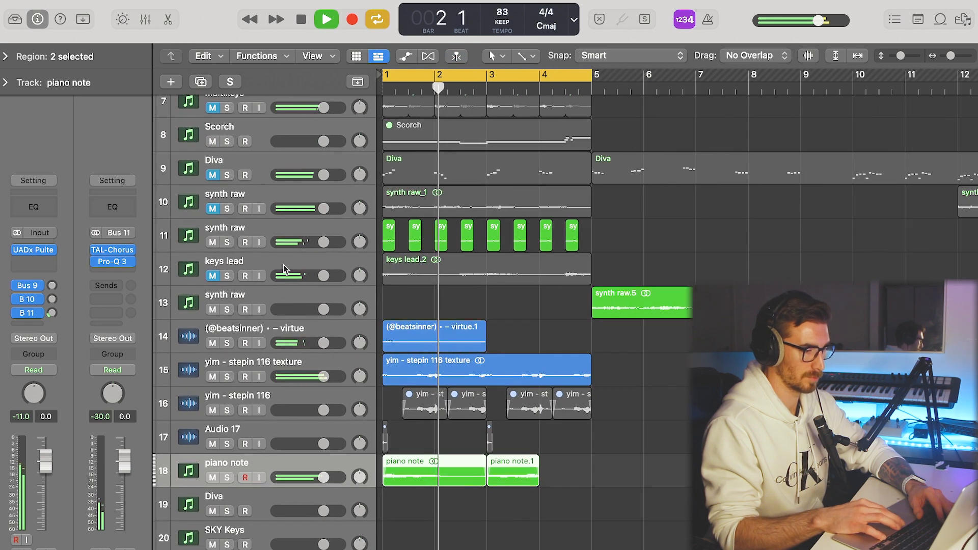
click(213, 275)
click(213, 243)
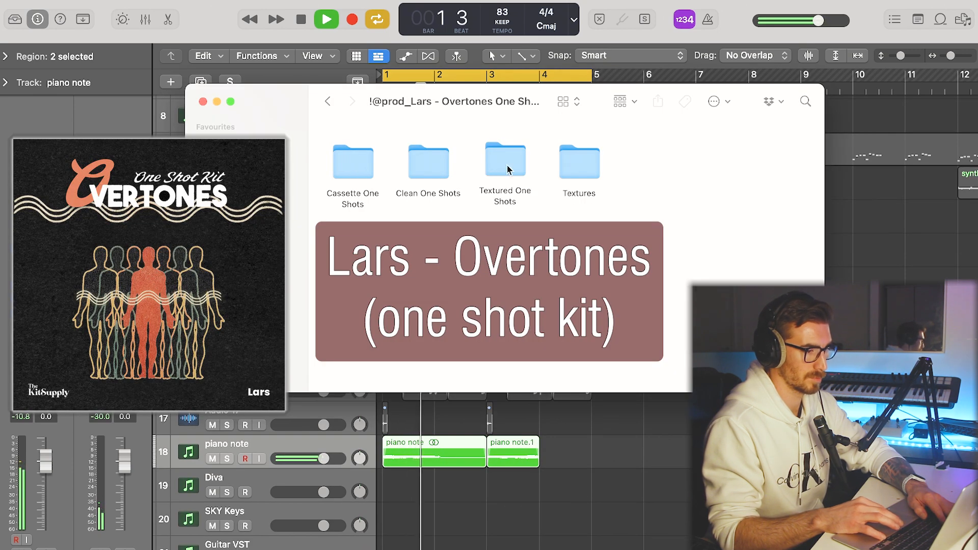
Import Pedal texture 14-24b at bar 1 and Pedal texture 11-24b at bar 3 from the Overtones kit's Textures folder.
double_click(507, 169)
key(super+bracketleft)
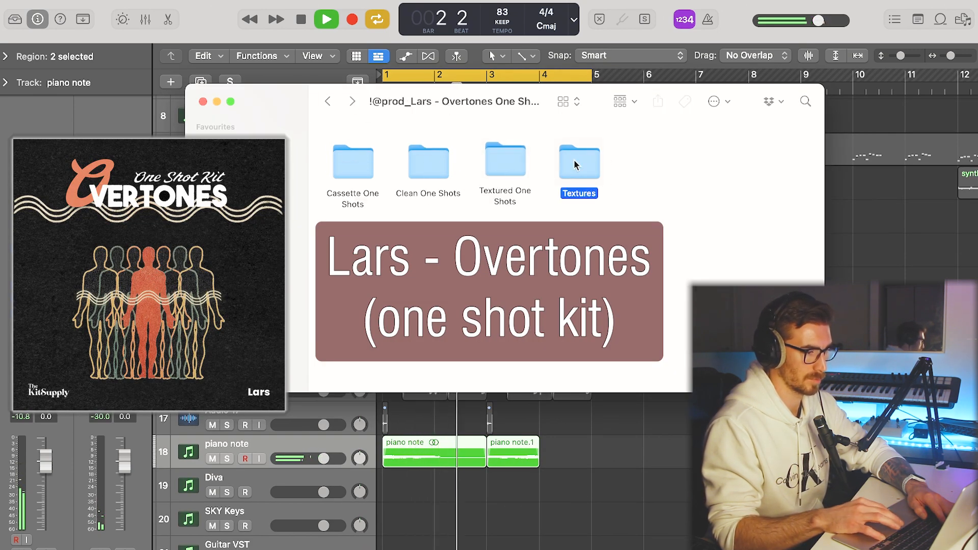
double_click(576, 165)
click(577, 227)
drag(585, 344, 381, 534)
click(353, 228)
drag(430, 300, 486, 529)
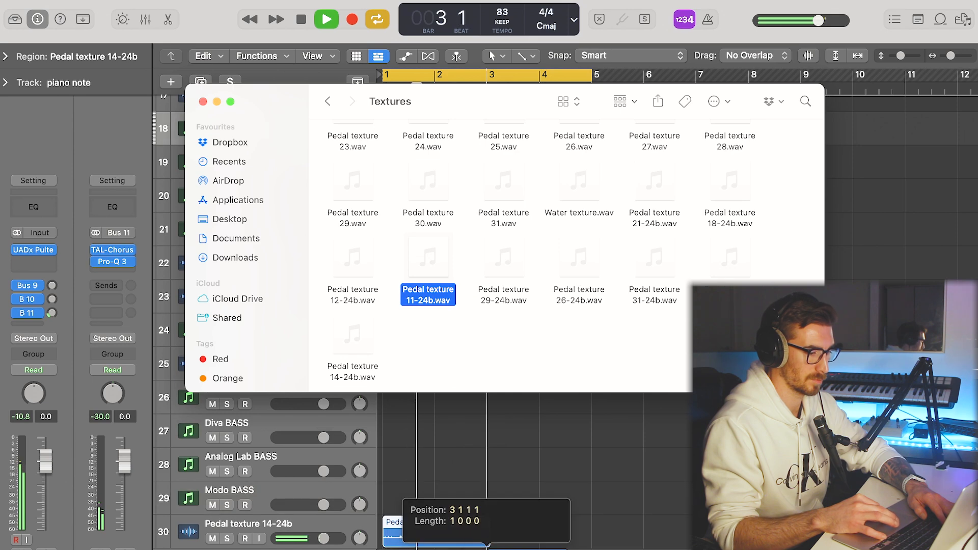
Time-stretch the Pedal texture 14-24b region so it spans two bars.
click(424, 544)
key(space)
click(457, 519)
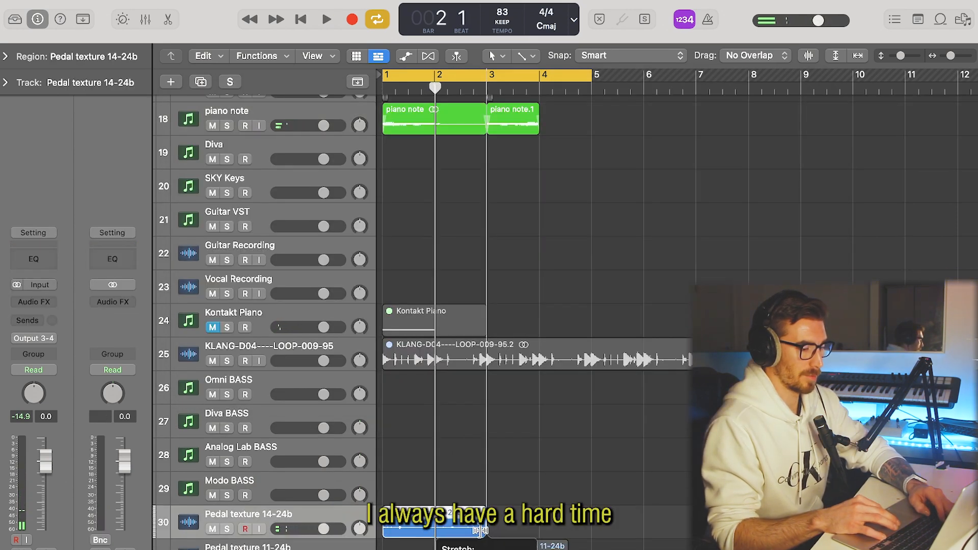
Solo the Pedal texture 14-24b track and detect its key with Auto-Key.
key(s)
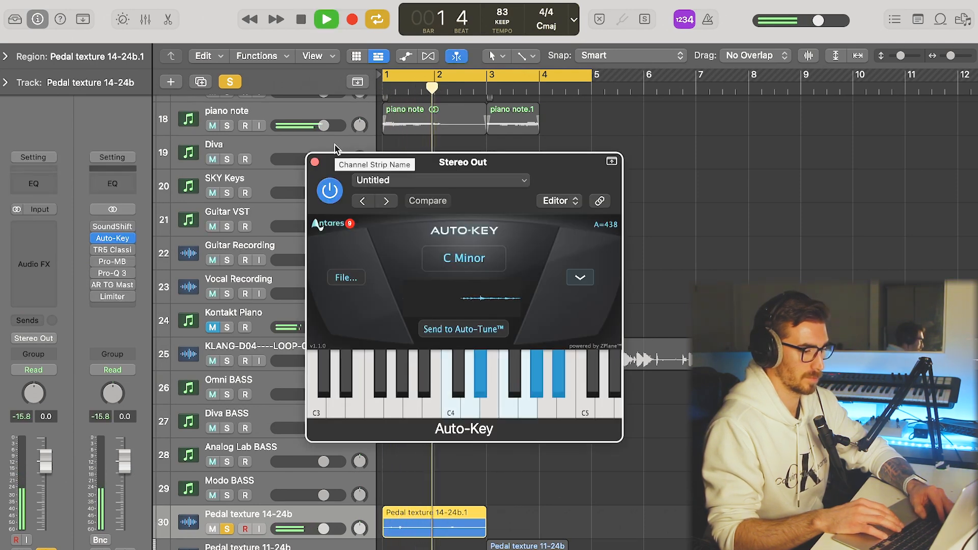
key(space)
click(314, 162)
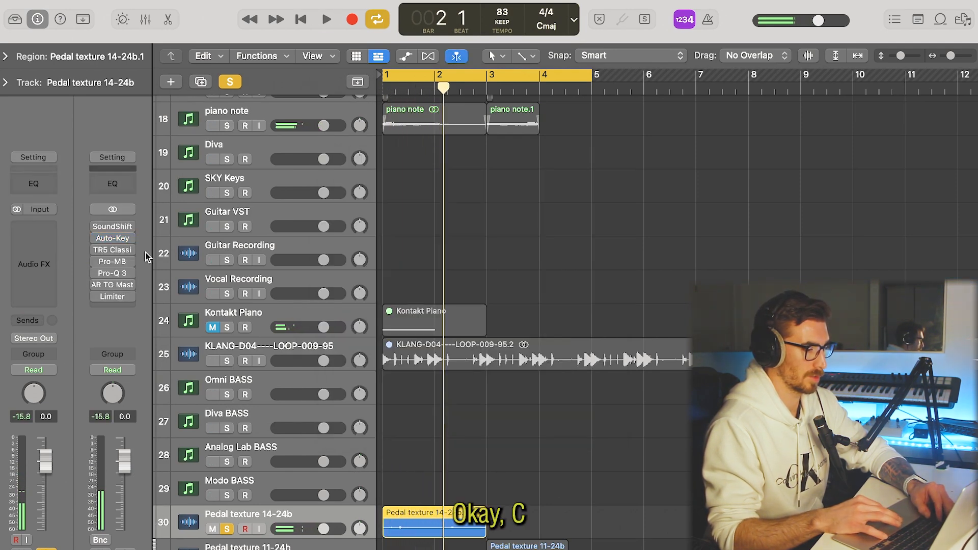
key(s)
Insert SoundShifter Pitch and a stereo UADx 1176AE Compressor on the Pedal texture 14-24b track.
key(Down)
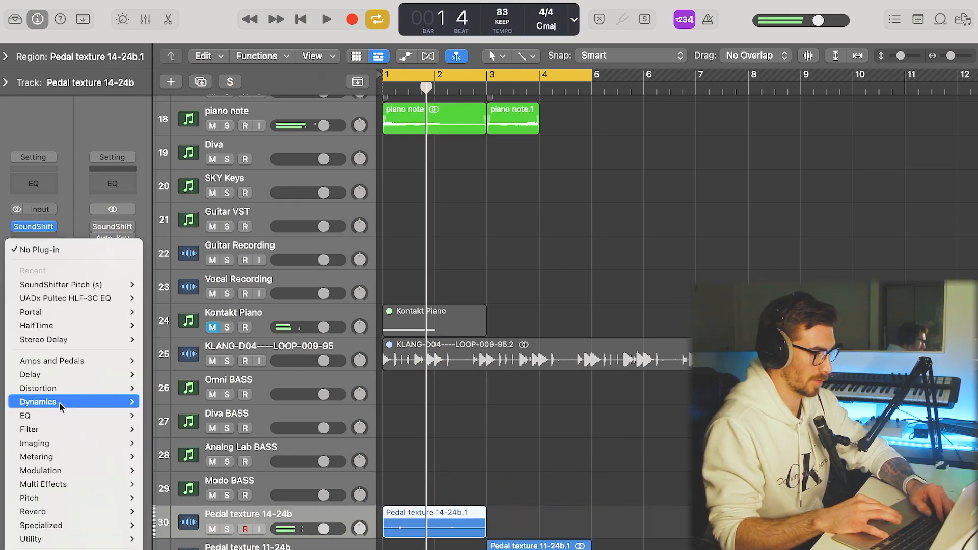
mouse_move(60, 402)
mouse_move(184, 529)
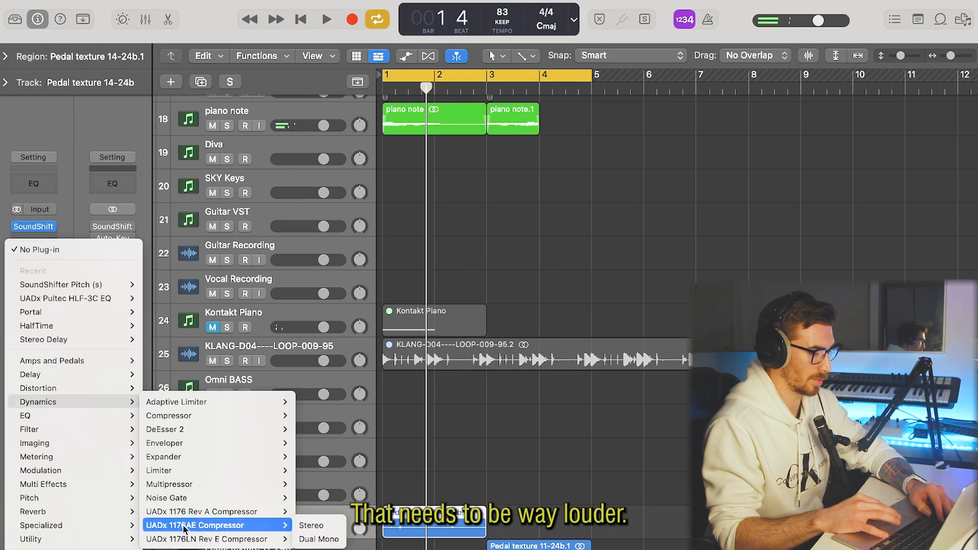
click(311, 525)
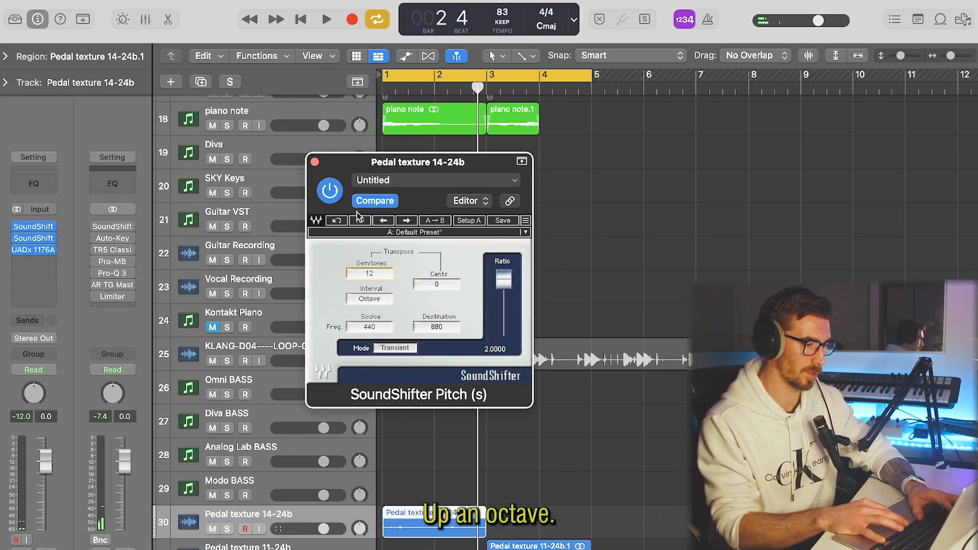
Add a second SoundShifter Pitch to the Pedal texture 14-24b track and transpose it up 12 semitones.
key(space)
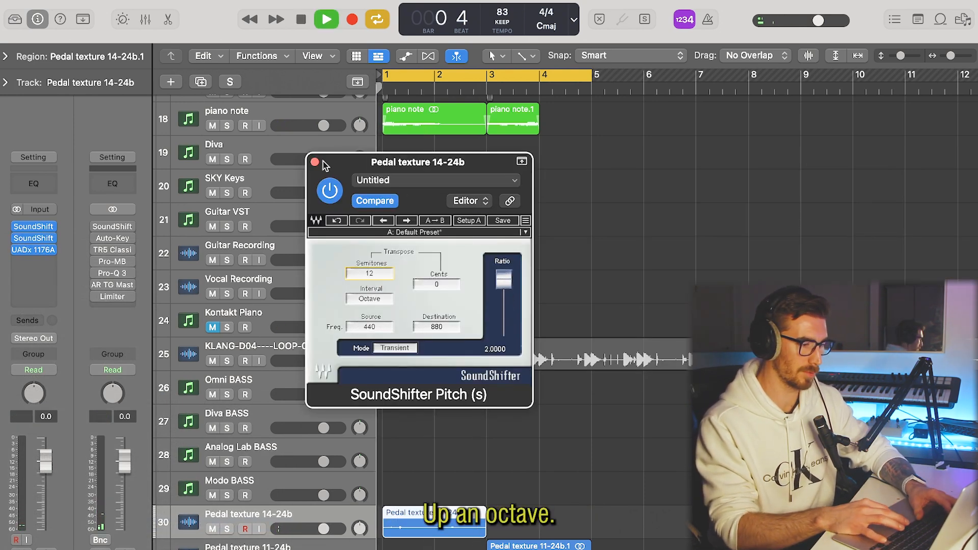
click(315, 163)
scroll(435, 400, down, 2)
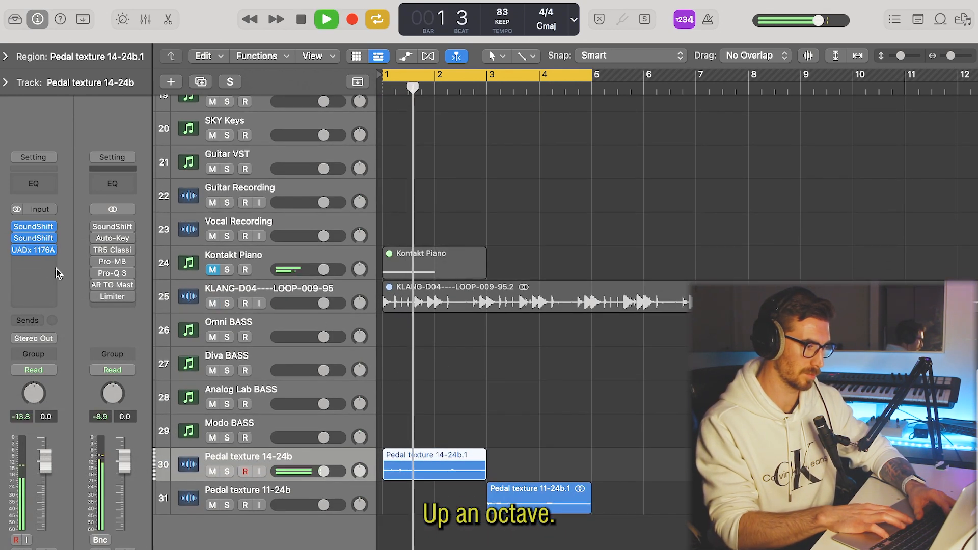
Insert RC-20 Retro Color with the Vinyl 1 preset on the Pedal texture 14-24b track and raise its Magnitude.
click(43, 262)
mouse_move(42, 549)
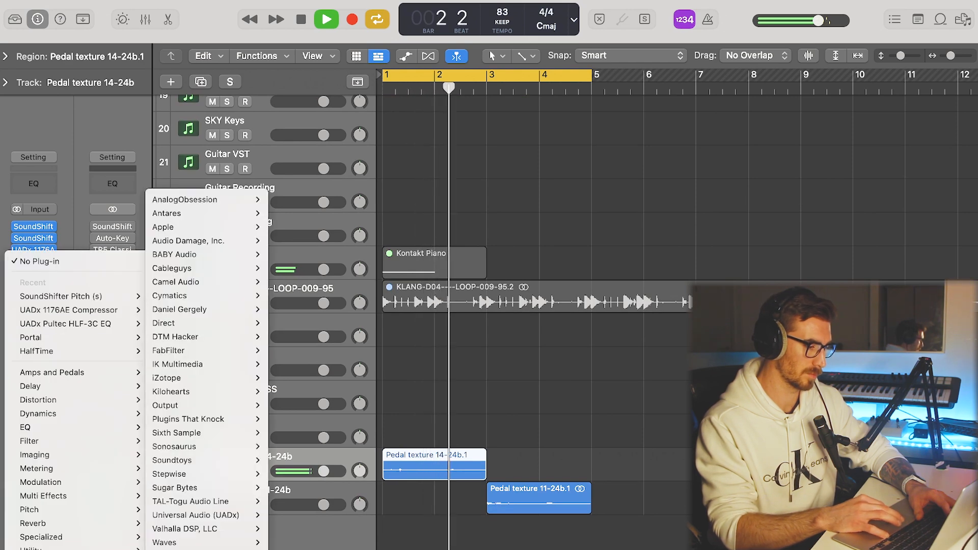
click(393, 549)
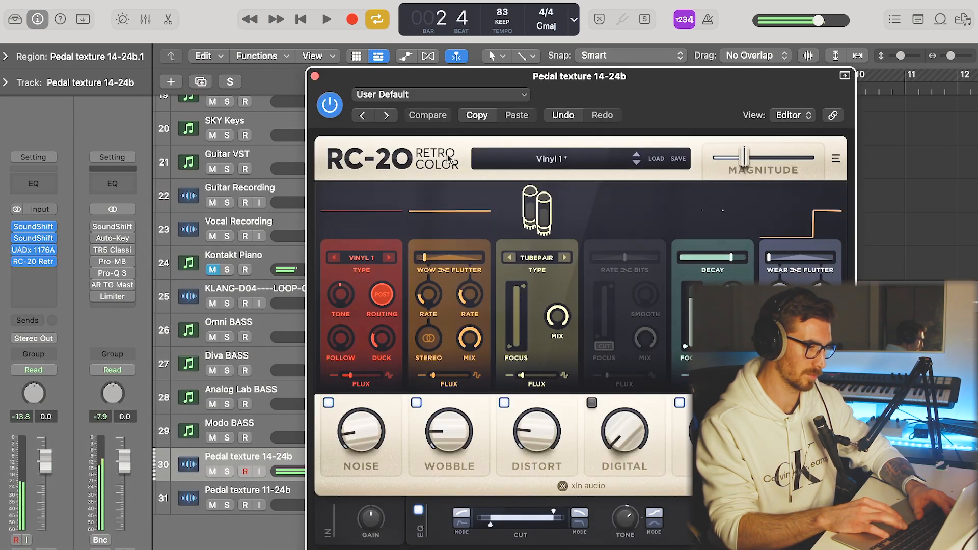
drag(744, 158, 774, 159)
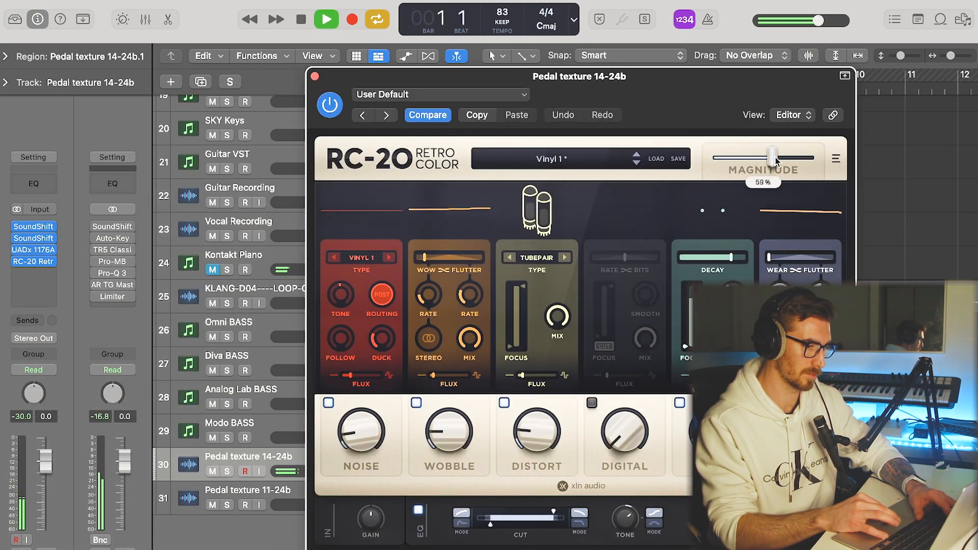
click(315, 77)
Insert Portal on the Pedal texture 14-24b track and load the 4th Shape Pan preset.
click(41, 273)
mouse_move(42, 549)
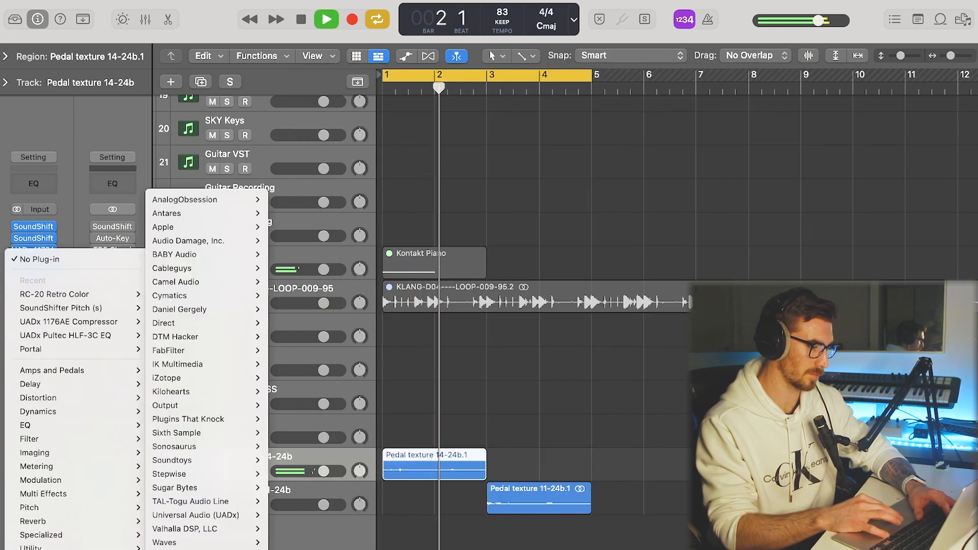
mouse_move(214, 407)
click(285, 409)
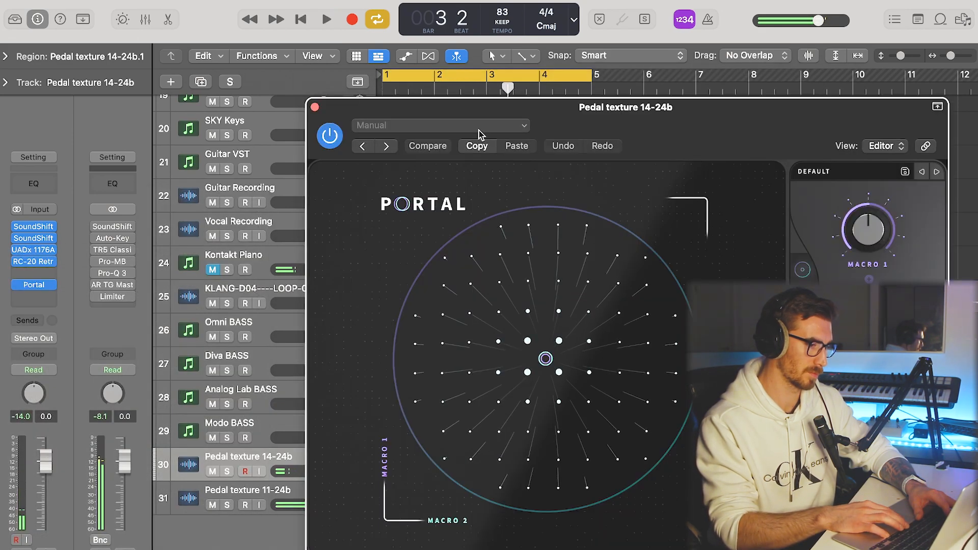
click(479, 131)
click(438, 407)
key(space)
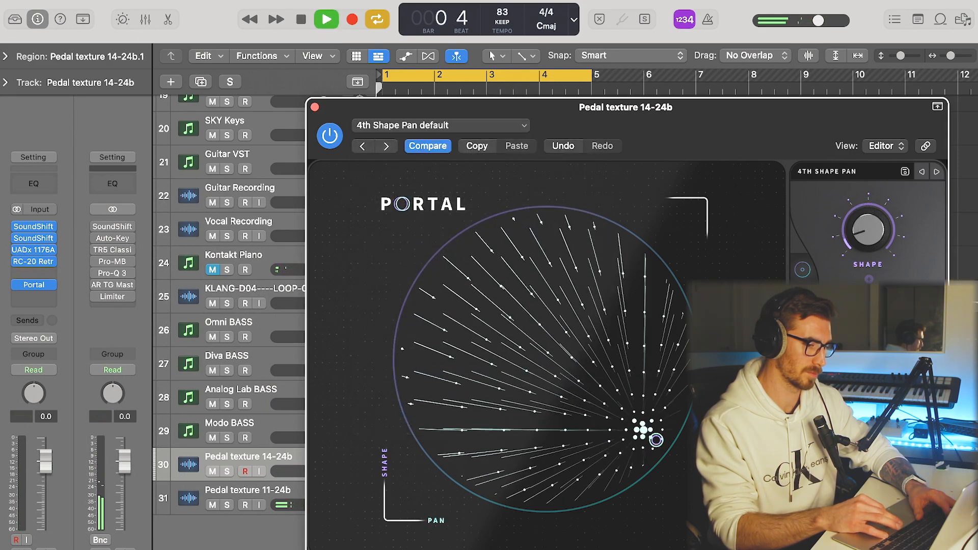
click(315, 107)
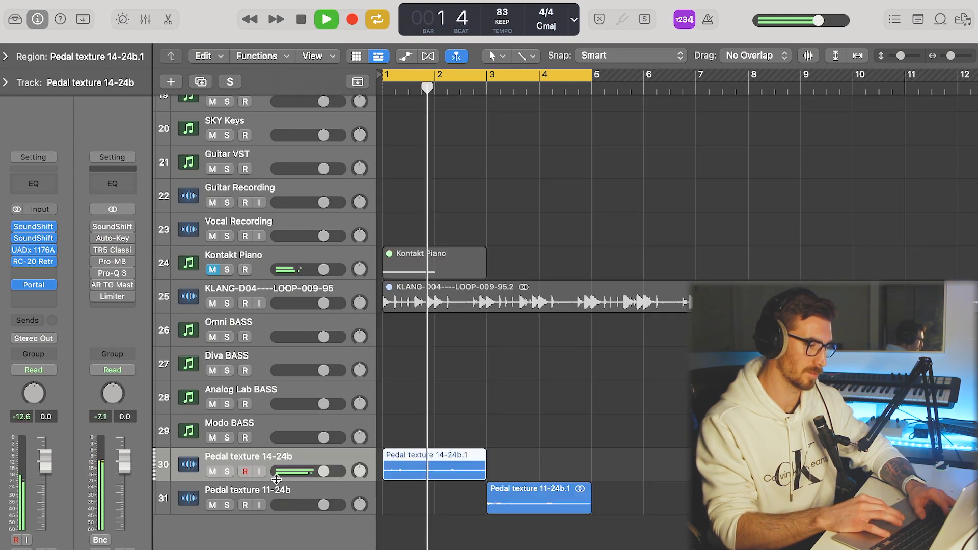
Move both Pedal texture tracks up the track list to sit between Diva and SKY Keys.
shift+click(189, 498)
drag(189, 498, 246, 113)
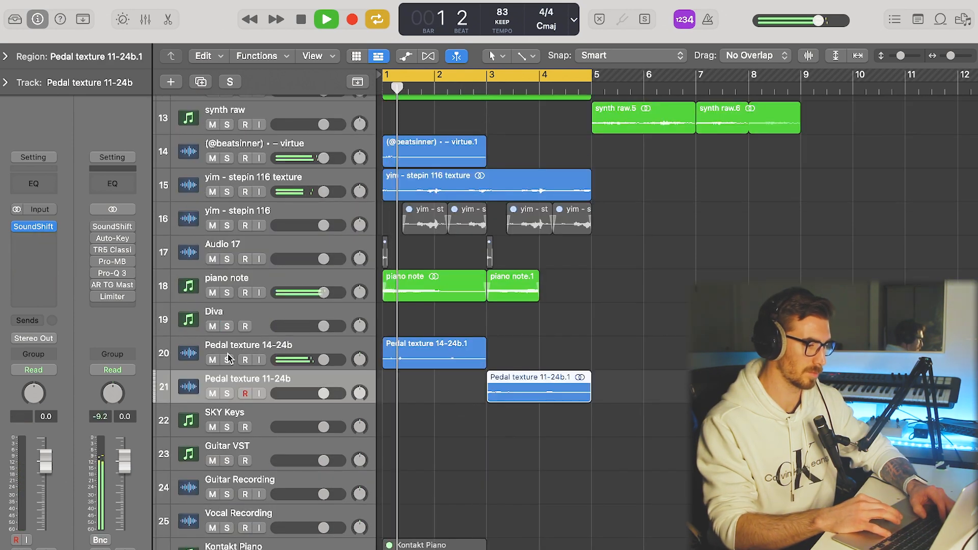
click(189, 351)
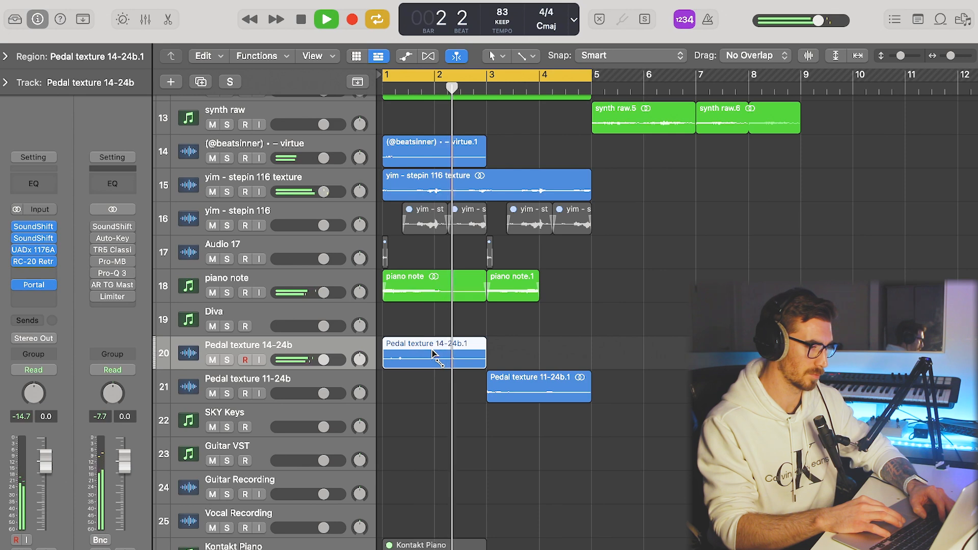
Chop the Pedal texture 14-24b region with the Scissors tool across bars 1 to 4, and place Pedal texture 11-24b pieces at bars 2, 3 and 4.
click(527, 57)
click(706, 179)
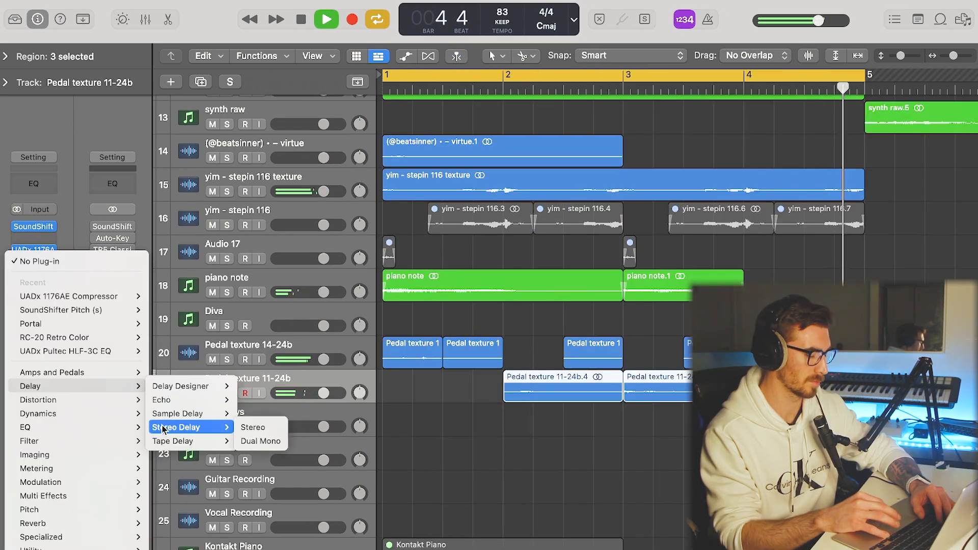
click(163, 429)
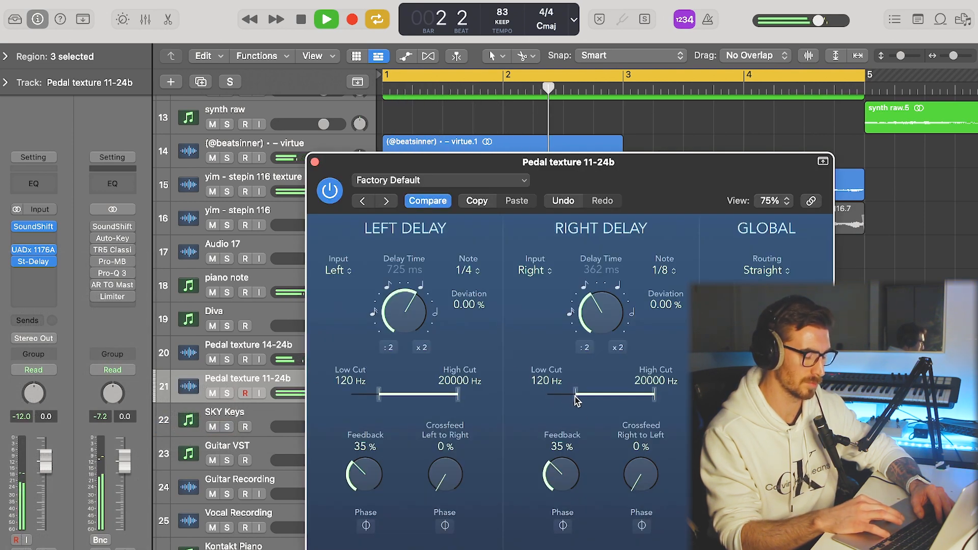
Add the UADx 1176AE Compressor and Stereo Delay to the Pedal texture 11-24b track and send it to Bus 23.
click(314, 162)
key(super+Left)
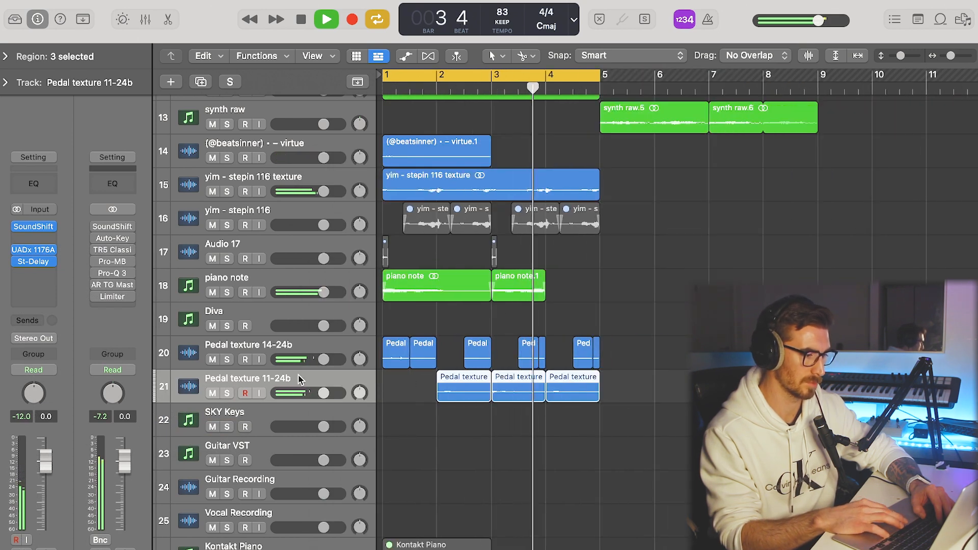
click(31, 320)
mouse_move(97, 341)
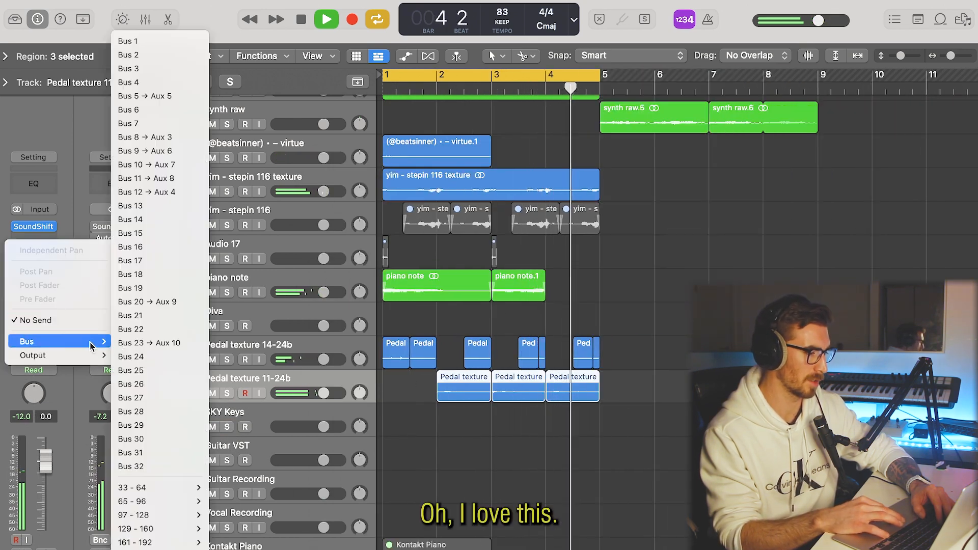
click(164, 343)
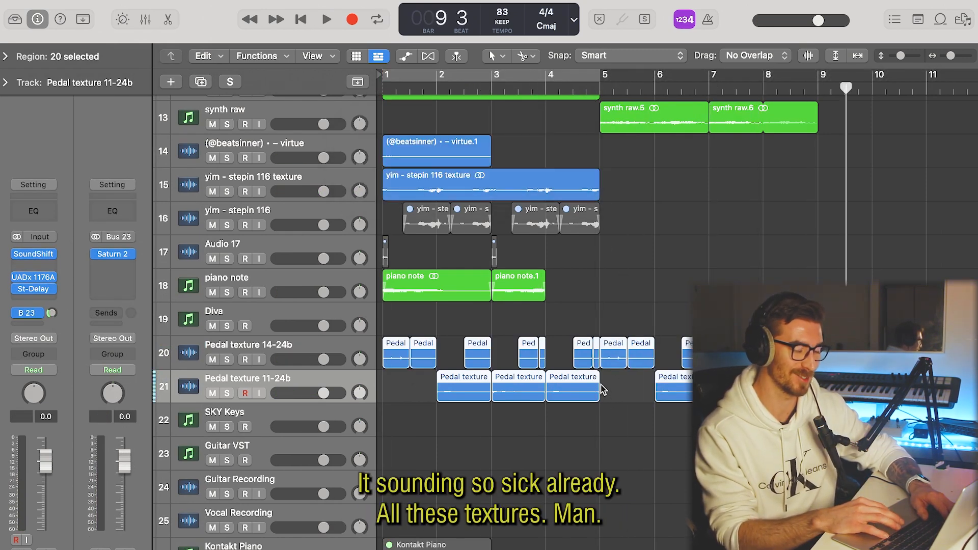
Bounce the duplicated pedal texture regions to a track named pedal textures, and move its second half to bar 1 above keys lead.
click(602, 427)
click(640, 437)
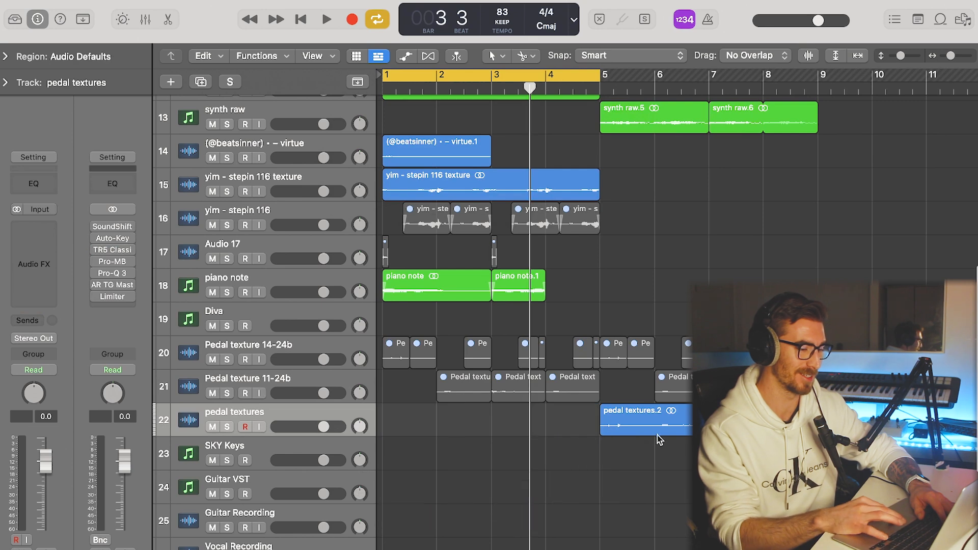
key(Delete)
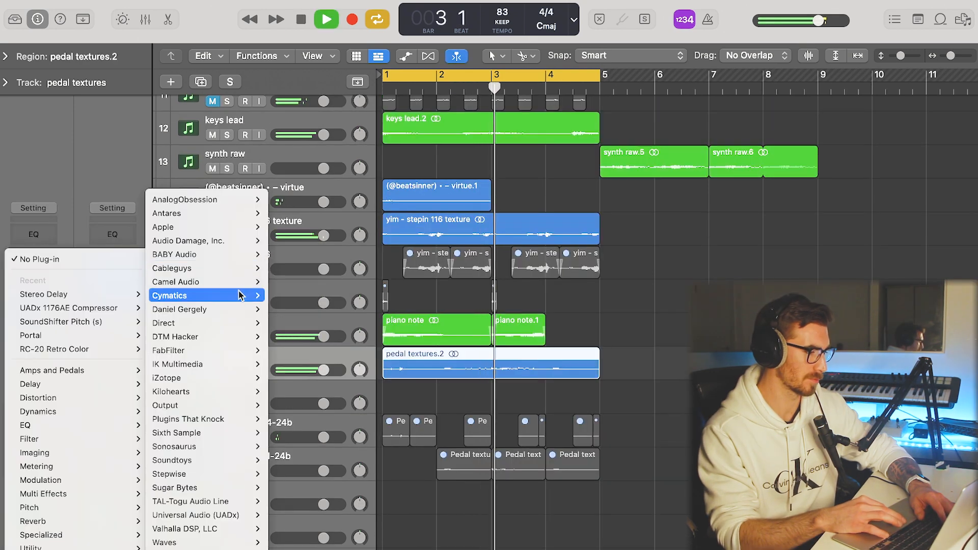
mouse_move(240, 295)
click(316, 307)
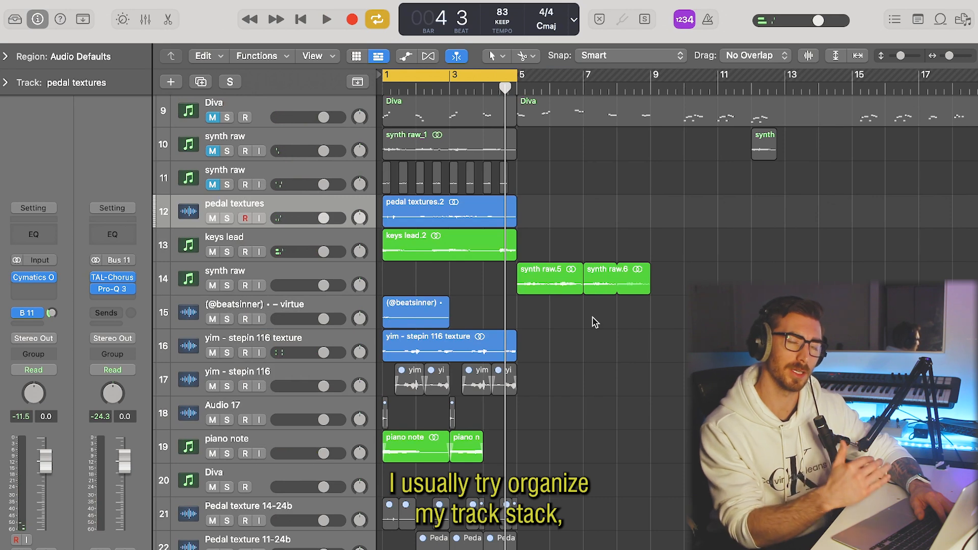
Move the piano note track directly below the yim - stepin 116 texture track.
shift+click(314, 441)
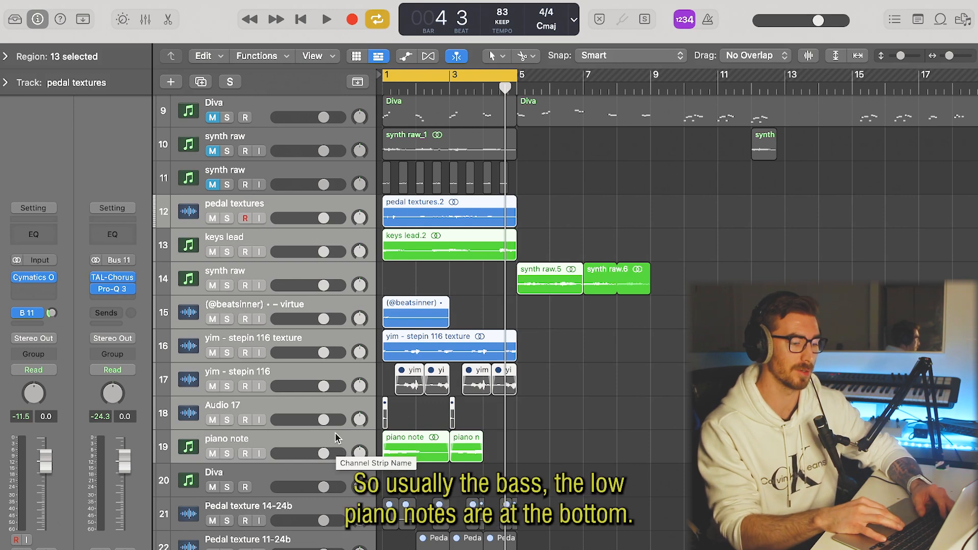
click(349, 456)
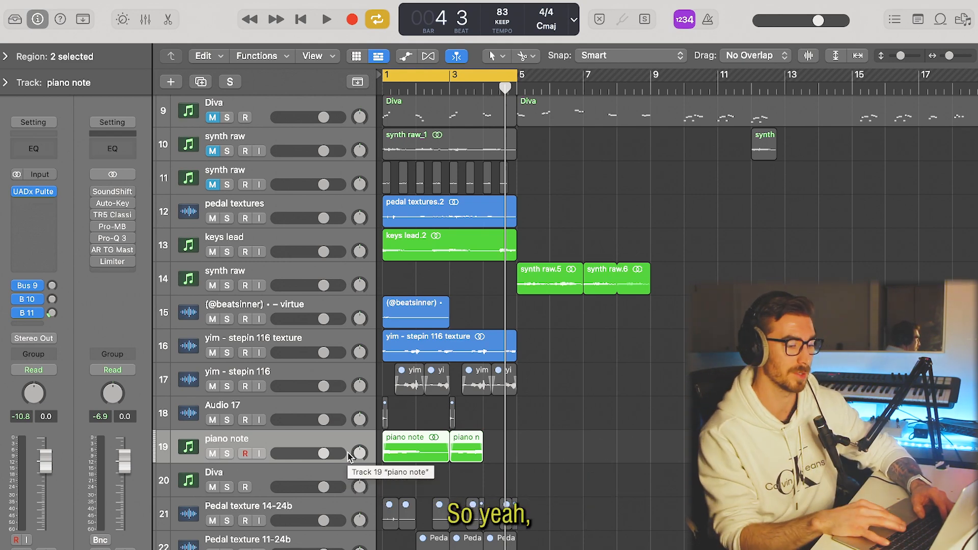
drag(214, 428, 199, 376)
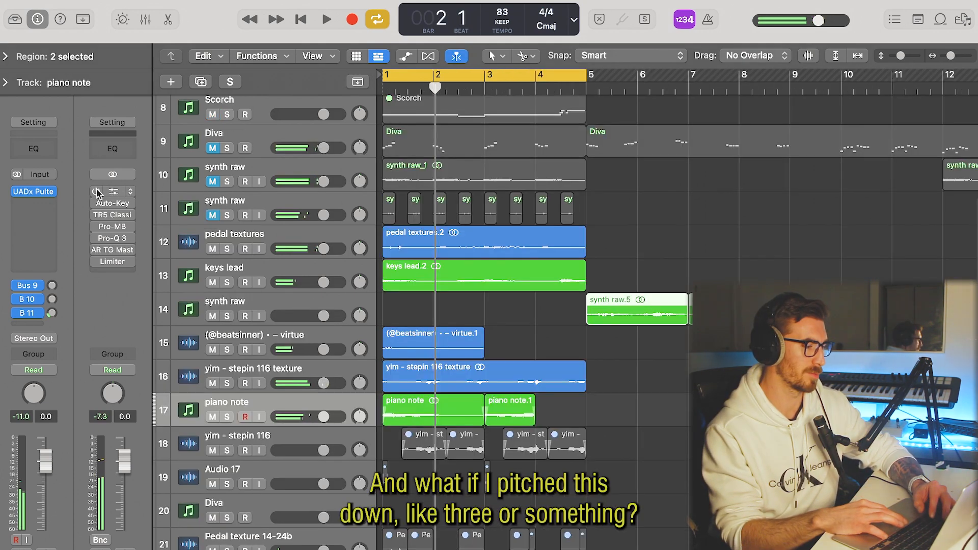
Set the SoundShifter Pitch on the Stereo Out to -3 semitones.
click(111, 192)
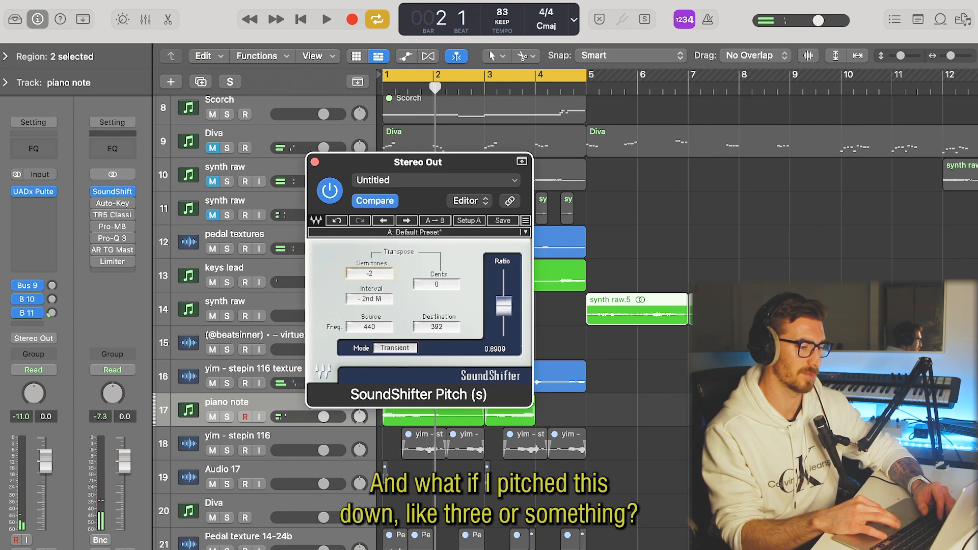
key(space)
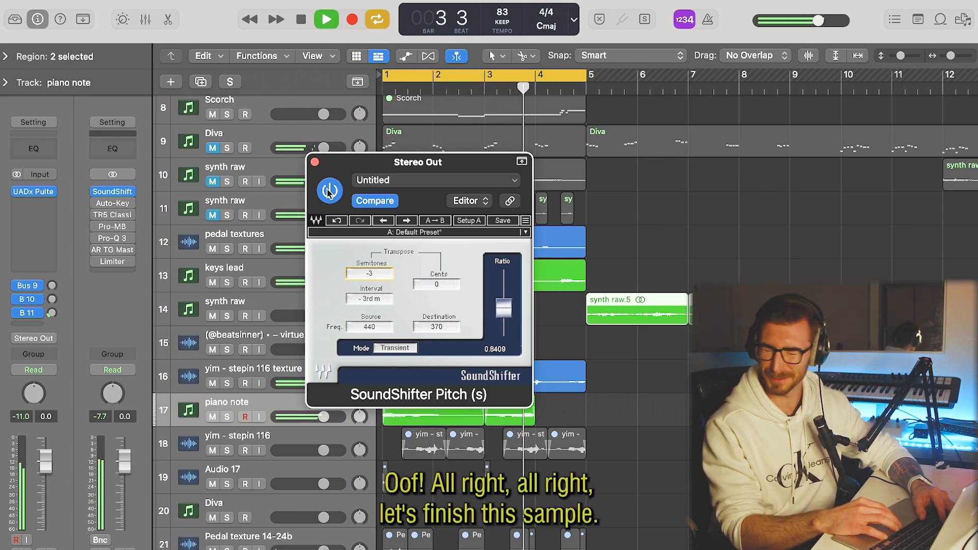
key(space)
click(314, 162)
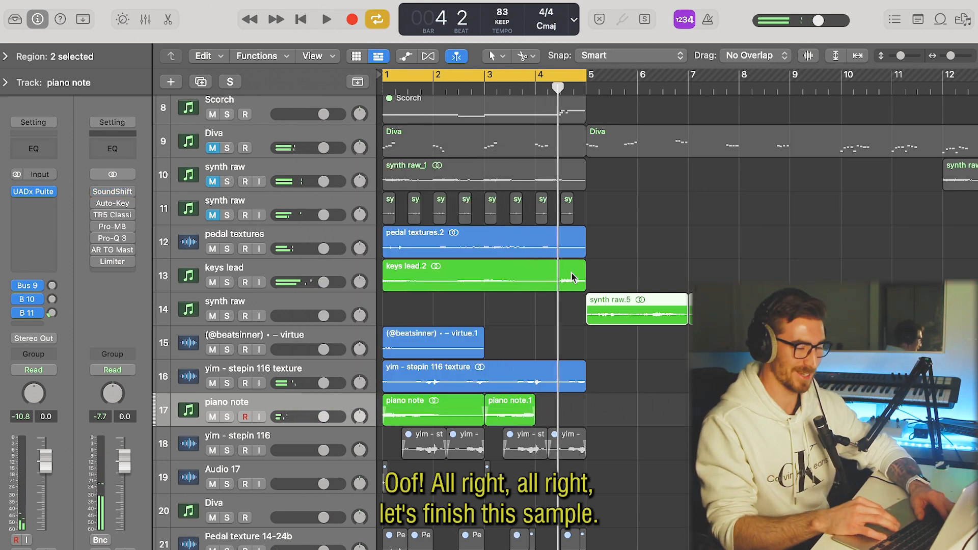
Move the synth raw chops to bar 5 and unmute their track, and copy the virtue and yim - stepin 116 texture regions to bar 5.
click(637, 351)
key(super+Left)
key(Return)
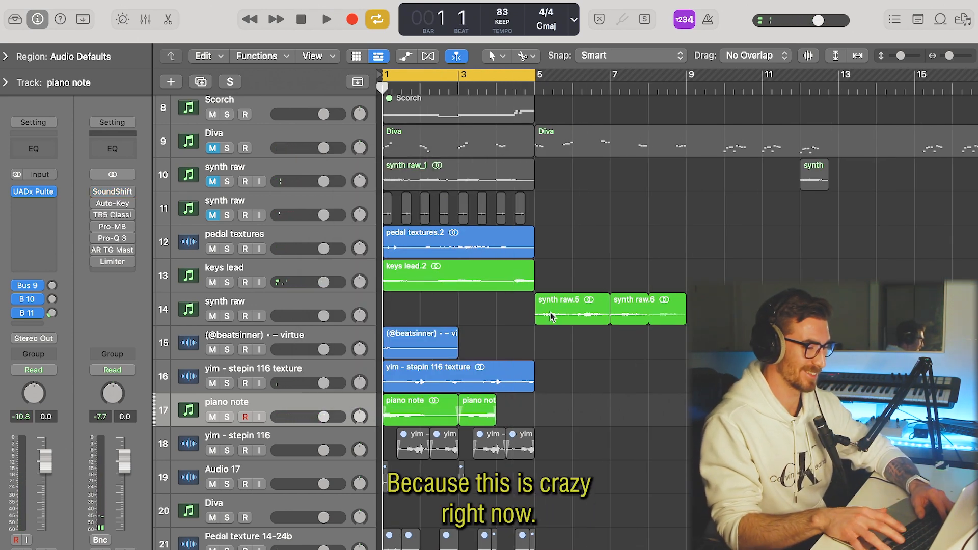
click(423, 212)
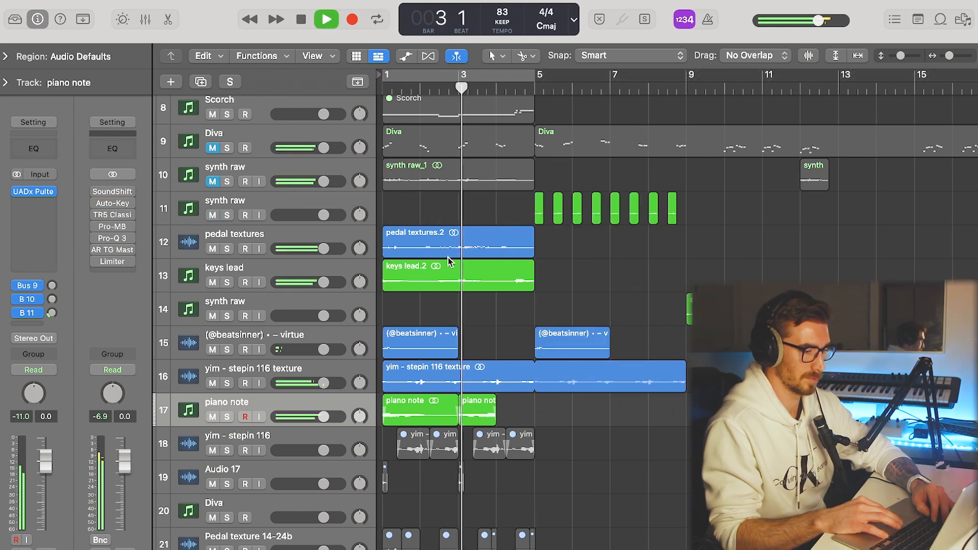
key(super+Left)
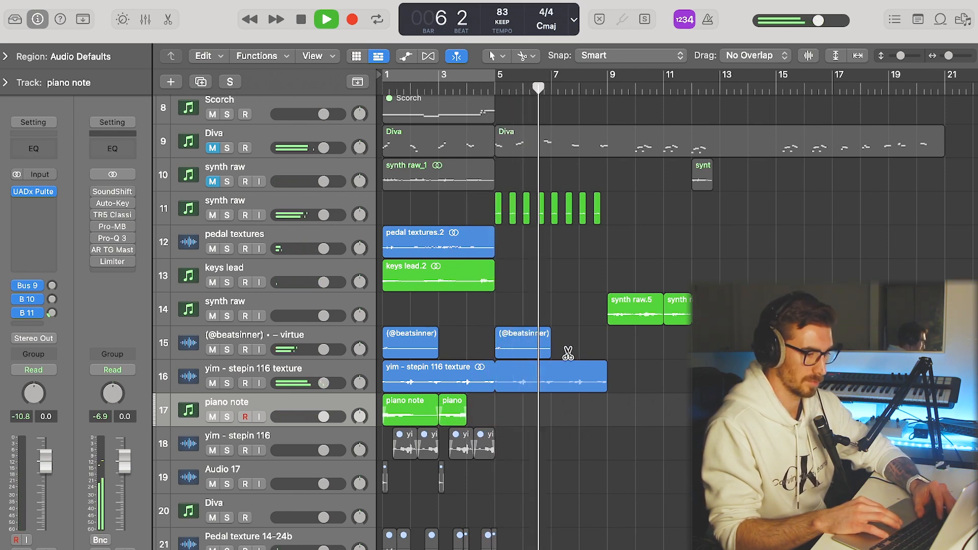
Duplicate the eight synth raw chops from bar 5 so the copies start at bar 9.
scroll(553, 372, up, 5)
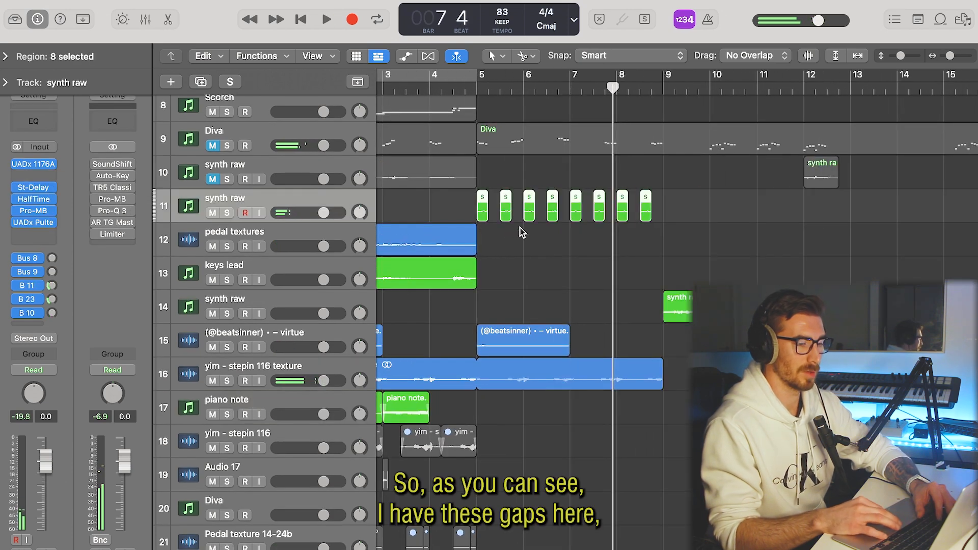
scroll(520, 227, up, 5)
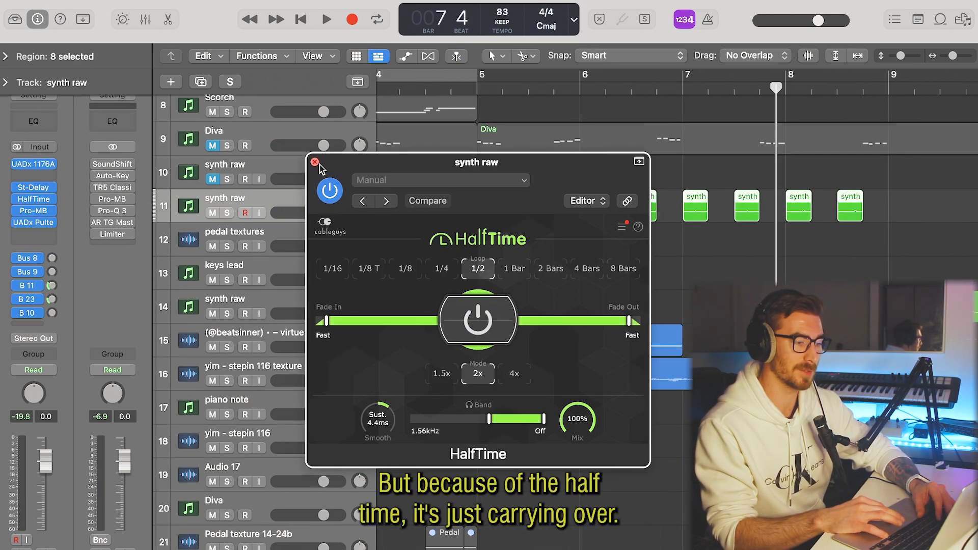
click(315, 163)
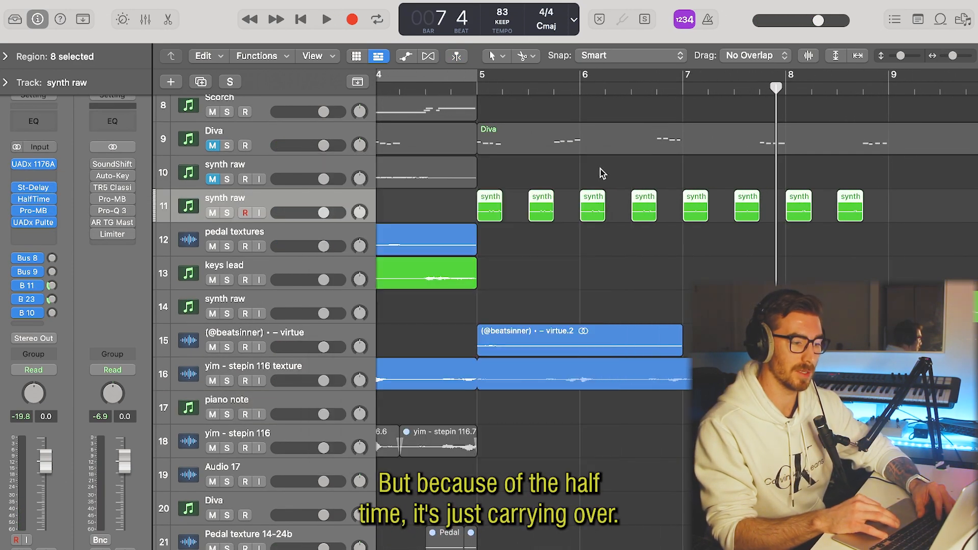
key(super+Left)
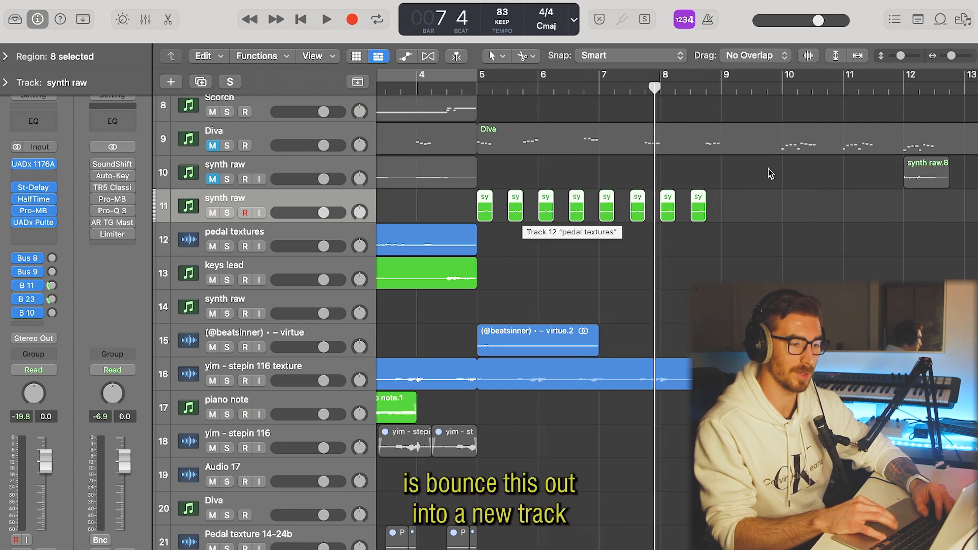
drag(484, 214, 728, 208)
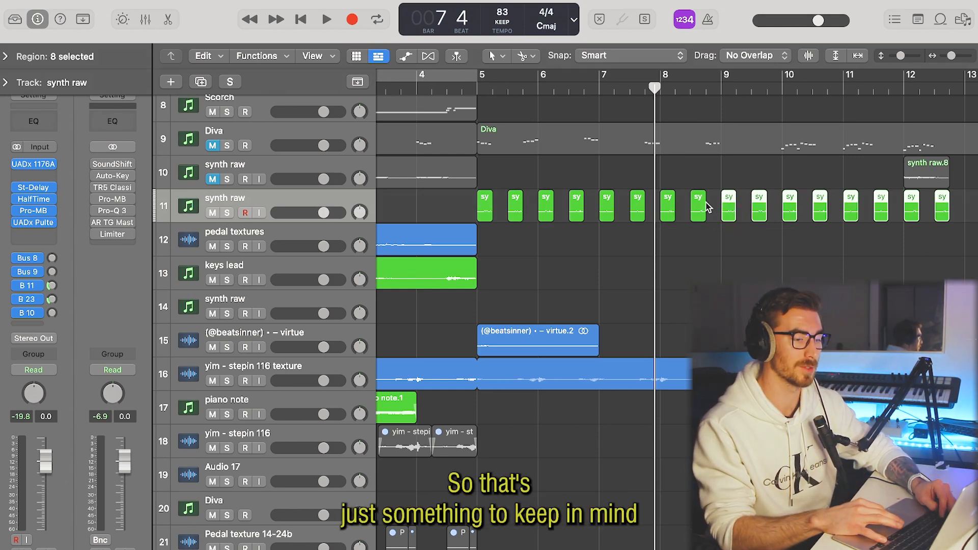
Bounce all the synth raw chops in place to a new track named synth arp, muting the source, and split the bounce at bar 9.
drag(714, 201, 481, 201)
right_click(481, 200)
click(495, 203)
text(x)
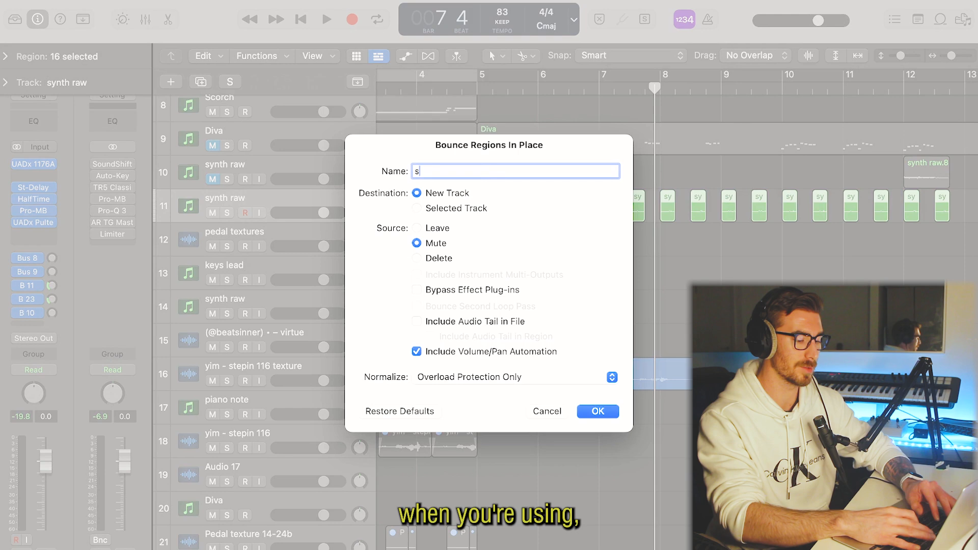
key(Return)
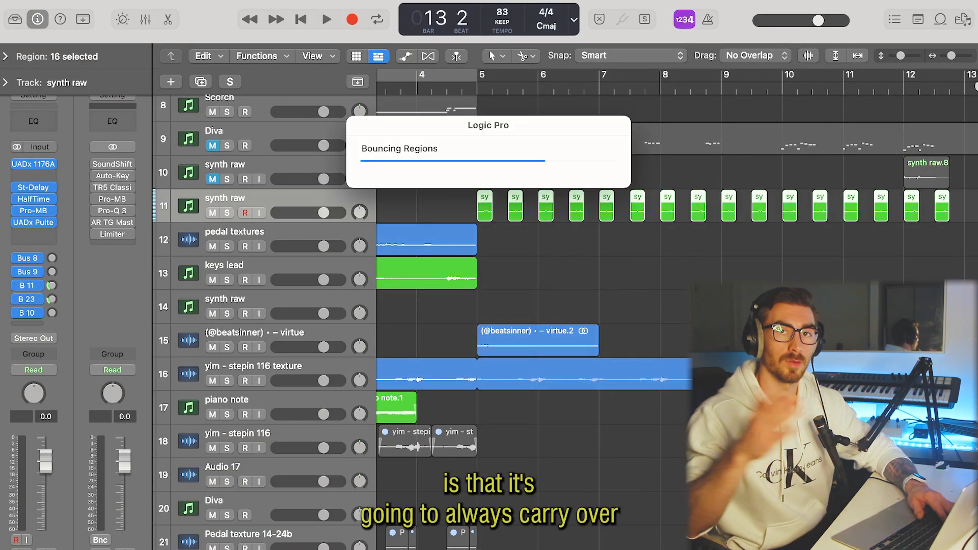
click(727, 247)
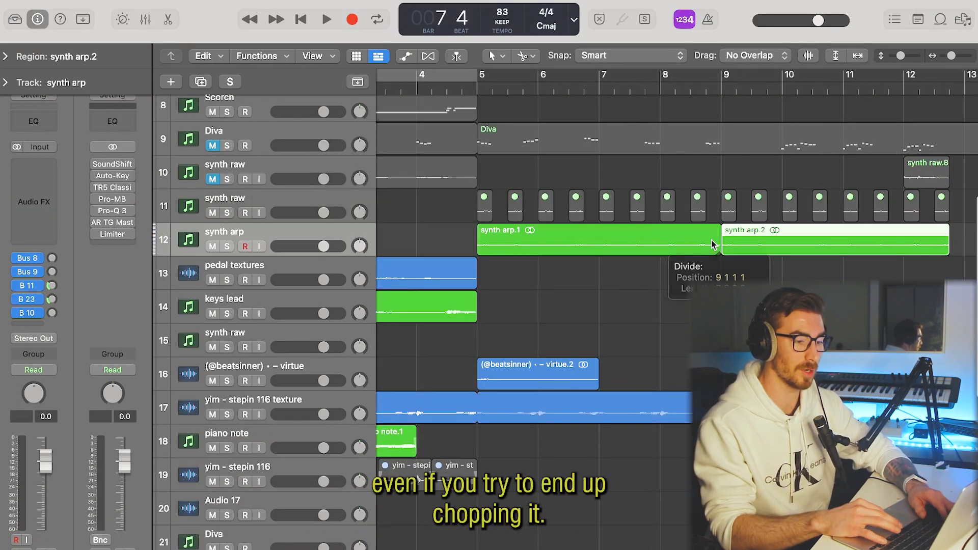
Delete the synth arp half from bar 9, split the remaining half at bar 7, and trim its first piece to about bar 6 beat 4.
key(Delete)
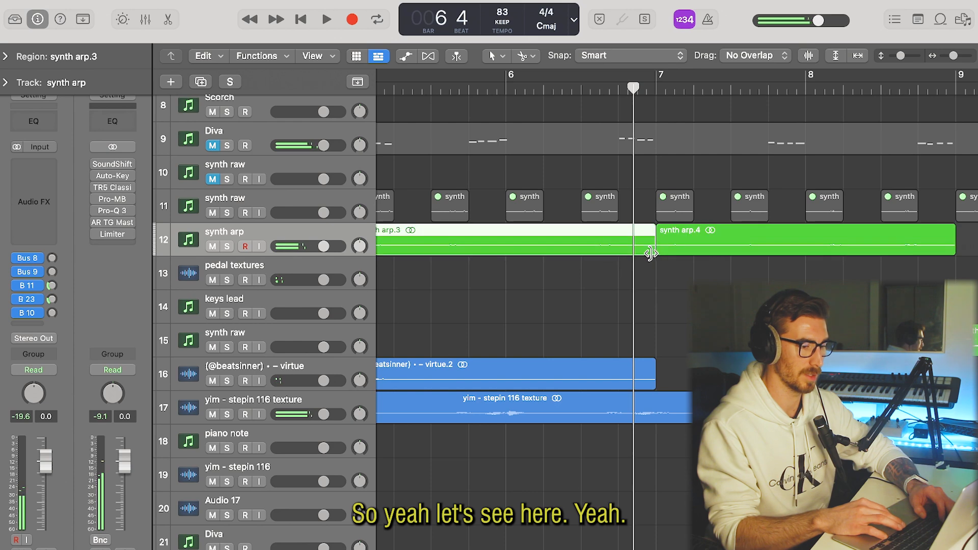
drag(648, 251, 622, 255)
key(z)
scroll(468, 201, left, 2)
drag(633, 77, 424, 78)
key(space)
click(590, 297)
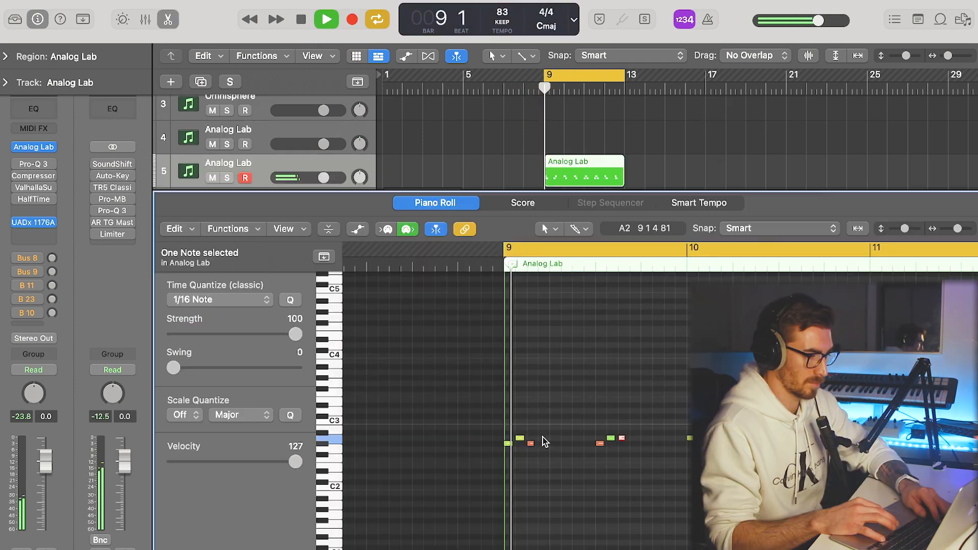
Bounce the Analog Lab region at bar 9 in place to a track named flute, and trim the bounce to end at bar 11.
scroll(562, 448, down, 5)
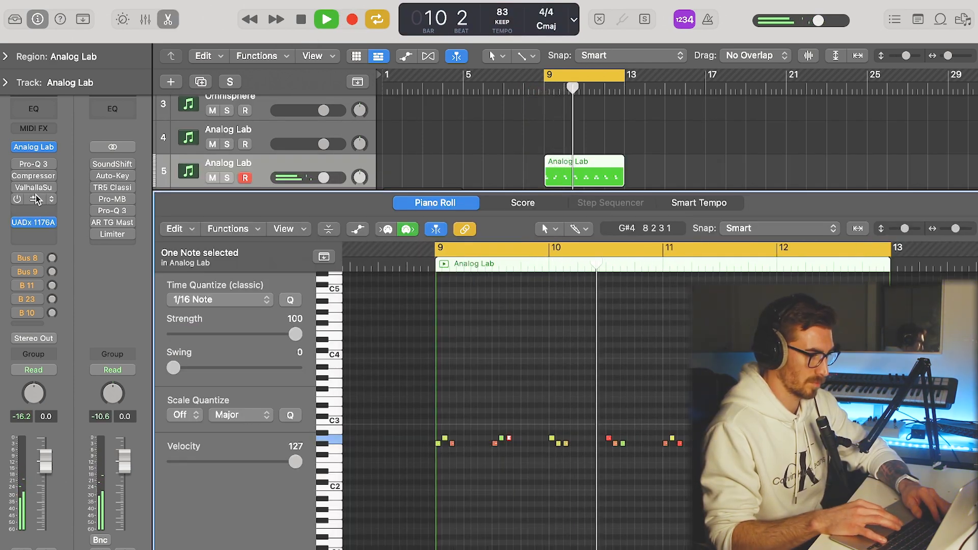
right_click(567, 169)
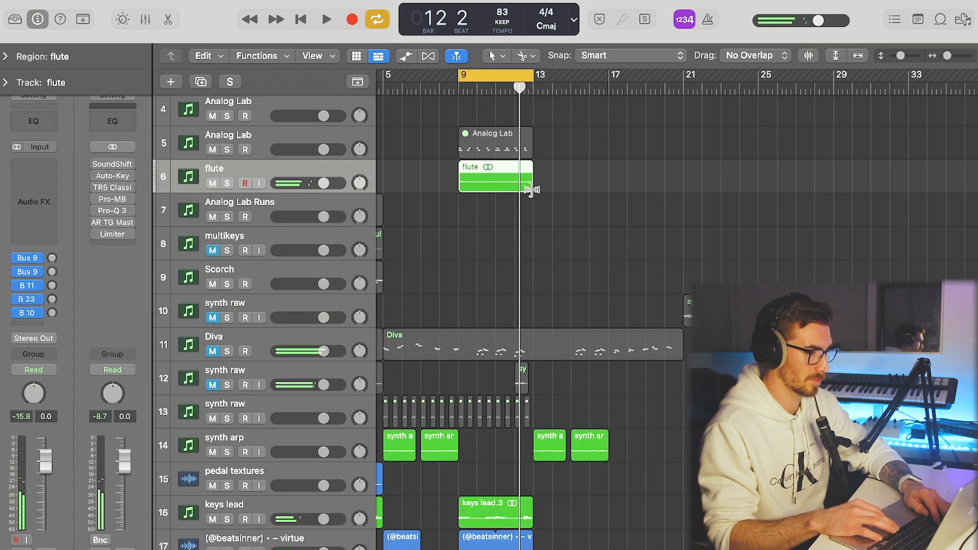
drag(529, 189, 491, 191)
key(space)
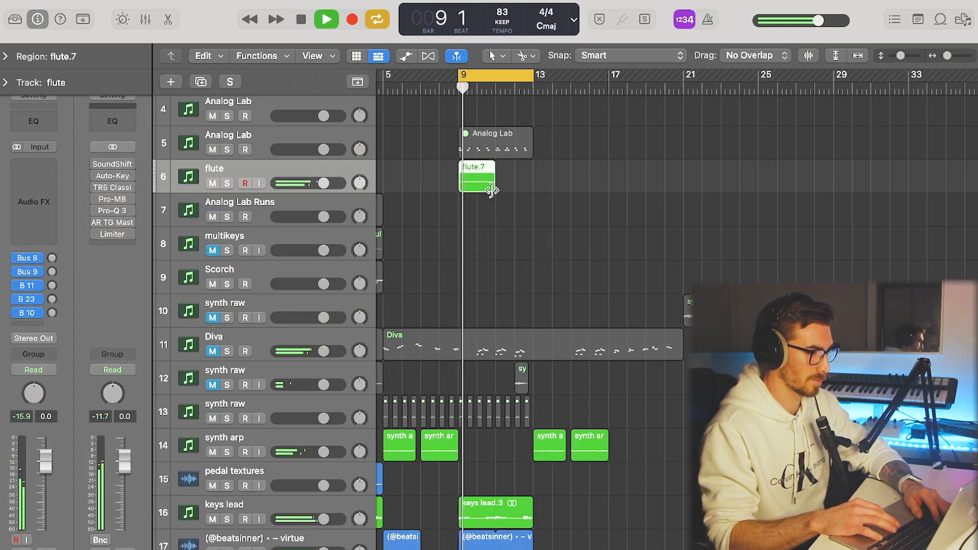
Insert the SoundShifter Pitch and Stereo Delay plug-ins on the flute track.
click(34, 190)
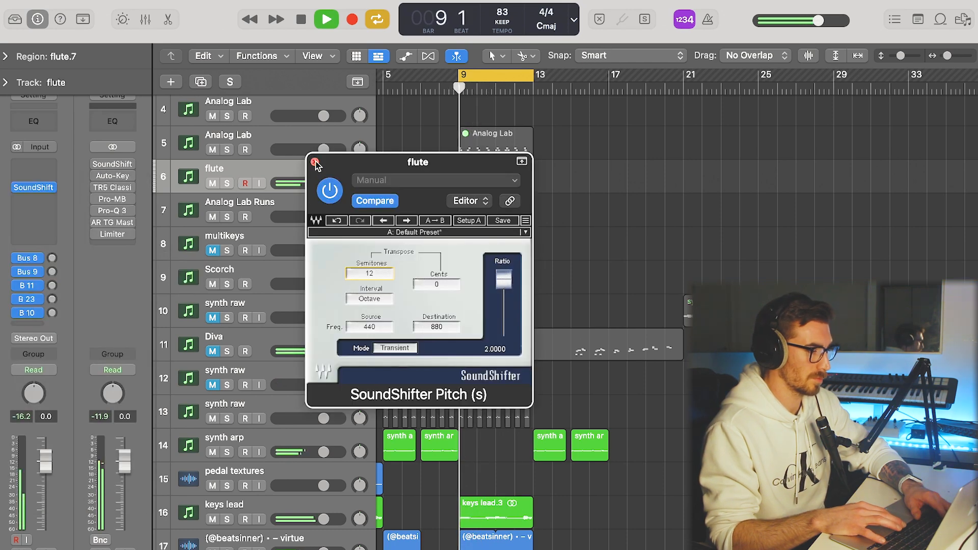
click(315, 162)
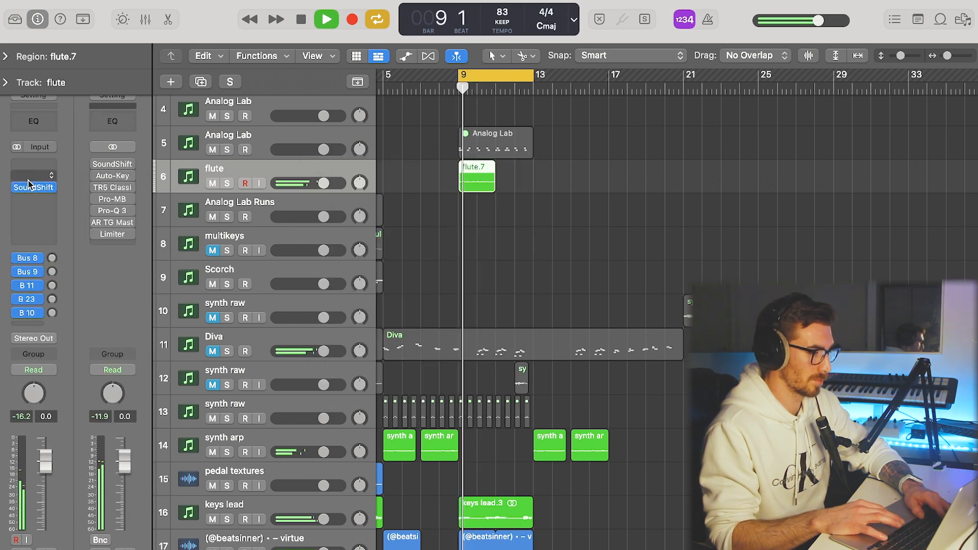
click(49, 188)
click(60, 289)
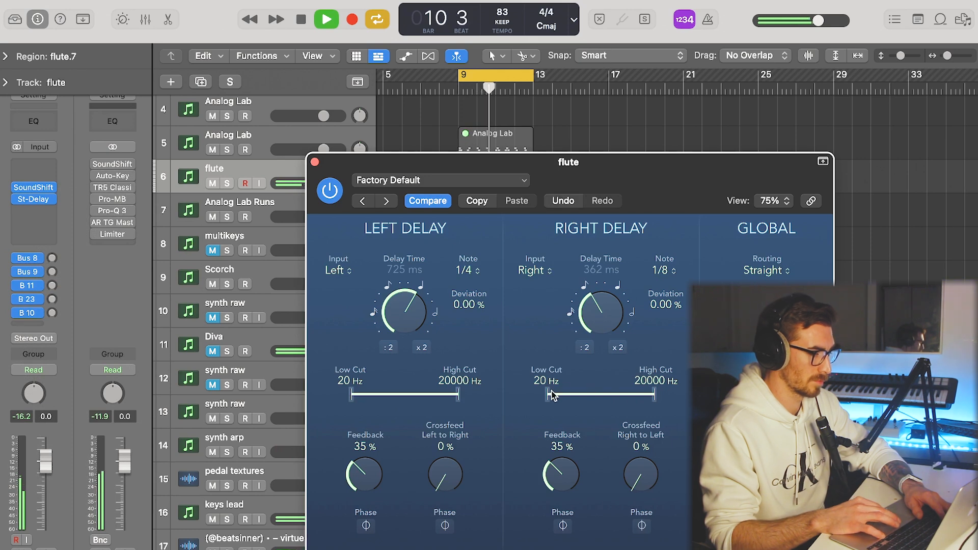
click(314, 162)
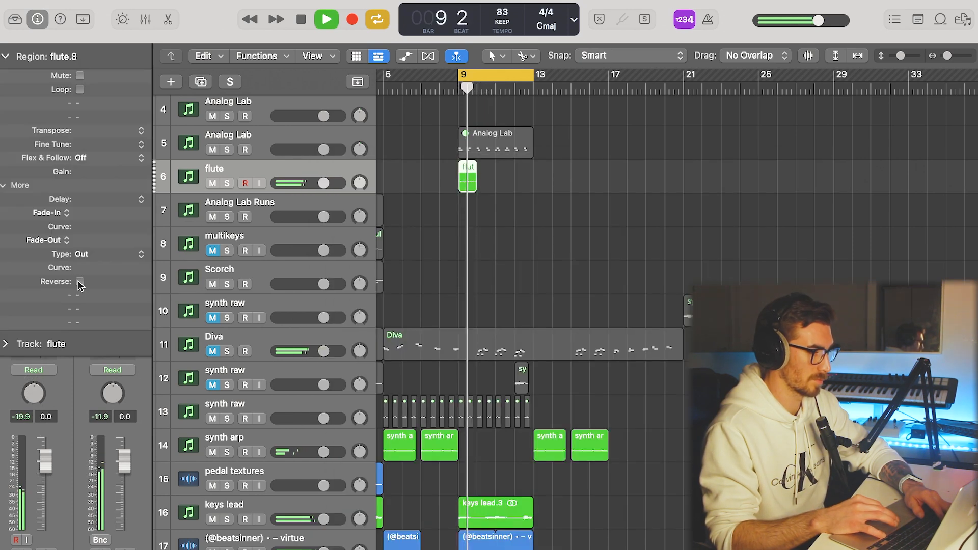
Repeat the one-bar flute region up to bar 13 and shape the track's tone with Pro-Q 3.
drag(474, 166, 533, 168)
key(space)
key(space)
drag(627, 330, 702, 335)
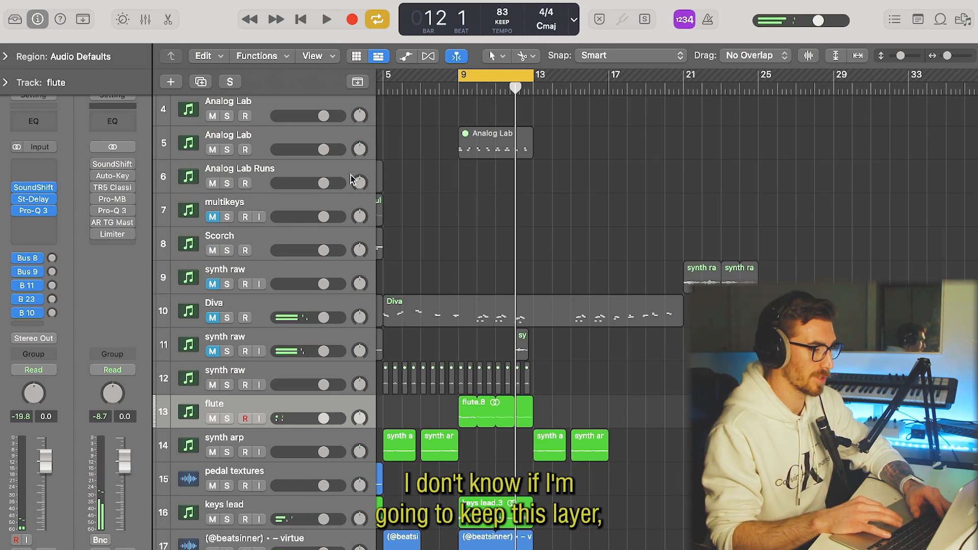
Add the piano - yuria loop on its own track at bar 9 and time-stretch it to end at bar 13.
scroll(352, 179, up, 3)
click(257, 169)
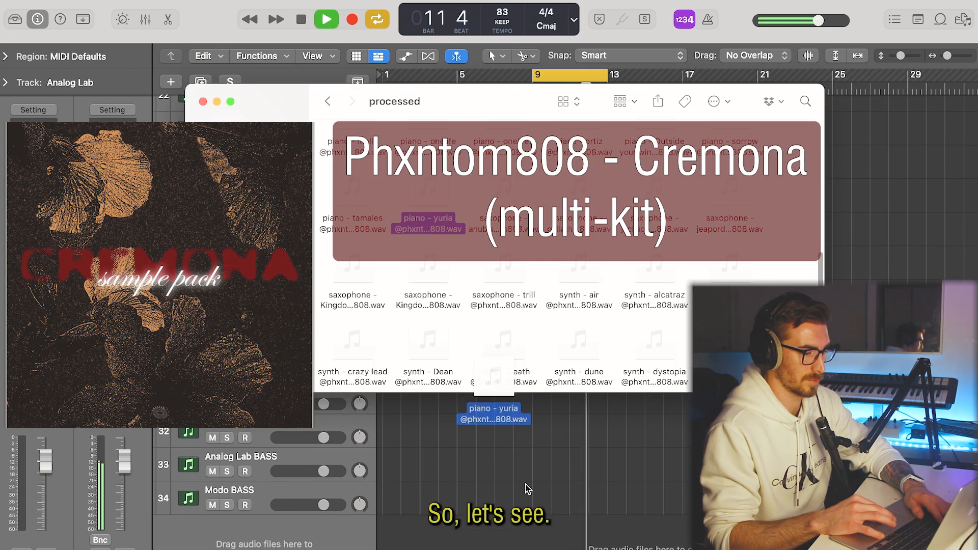
drag(526, 491, 557, 525)
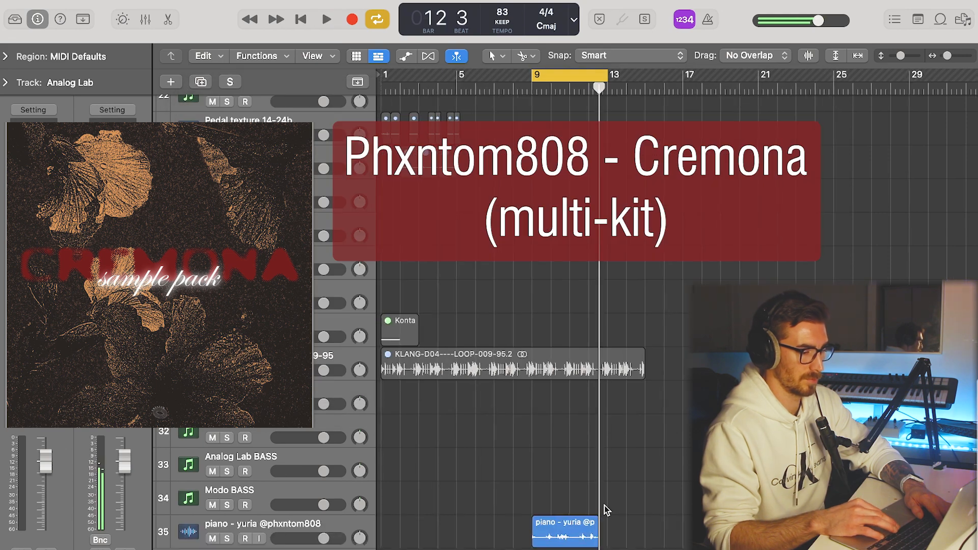
key(super+Right)
key(super+Right)
key(super+Right)
key(super+Right)
scroll(604, 510, left, 1)
drag(613, 537, 633, 538)
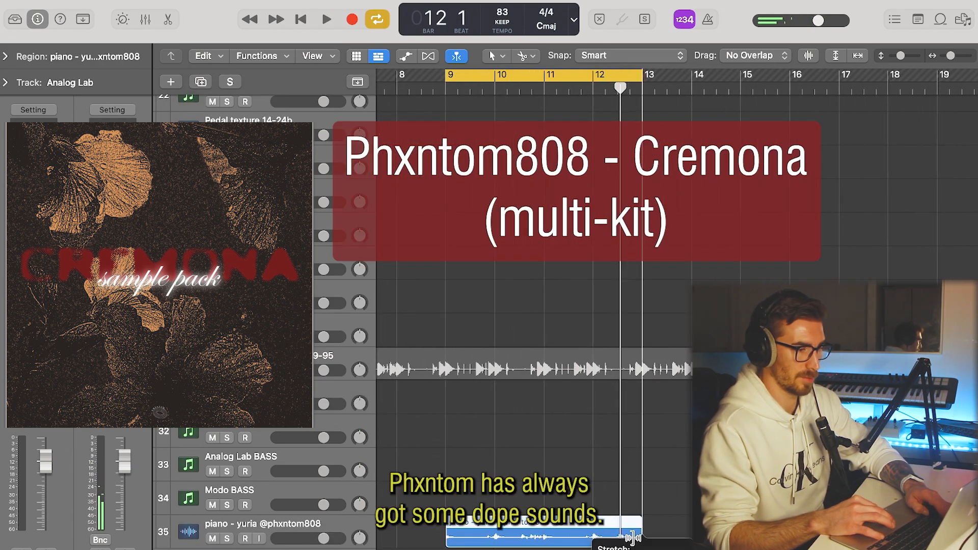
Insert SoundShifter Pitch on the piano - yuria track and set it to -3 semitones.
click(586, 537)
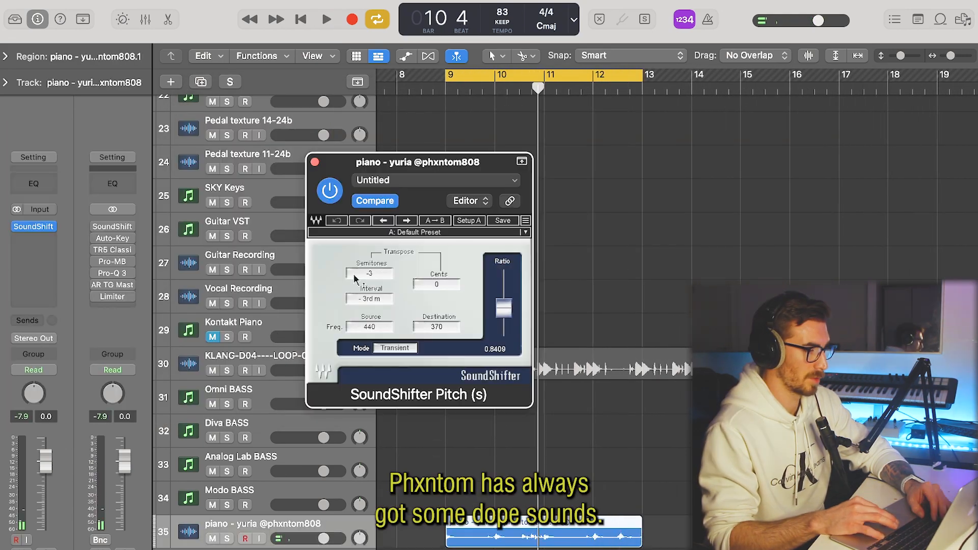
click(367, 274)
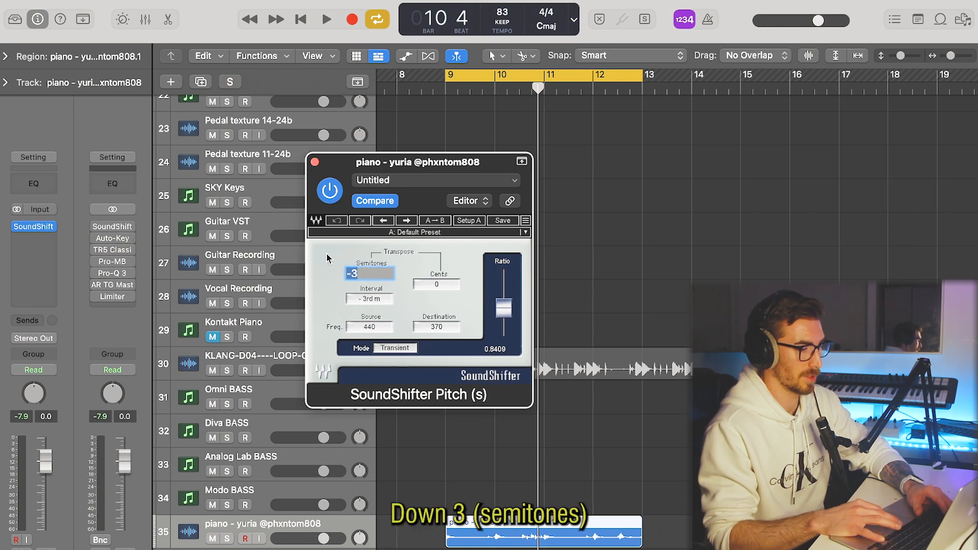
key(Return)
key(space)
click(315, 162)
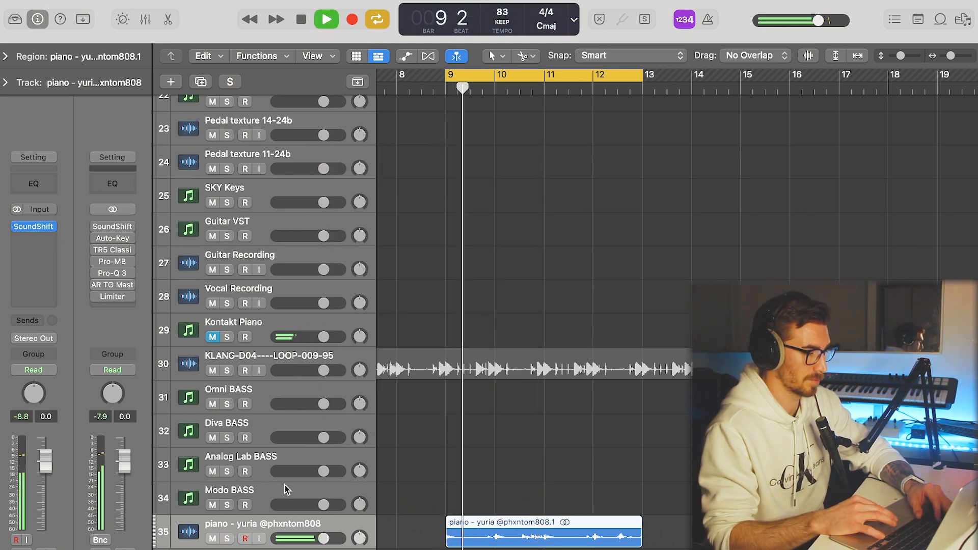
Move the piano - yuria track up the track list to sit directly below the piano note track.
drag(293, 532, 298, 127)
scroll(197, 301, up, 5)
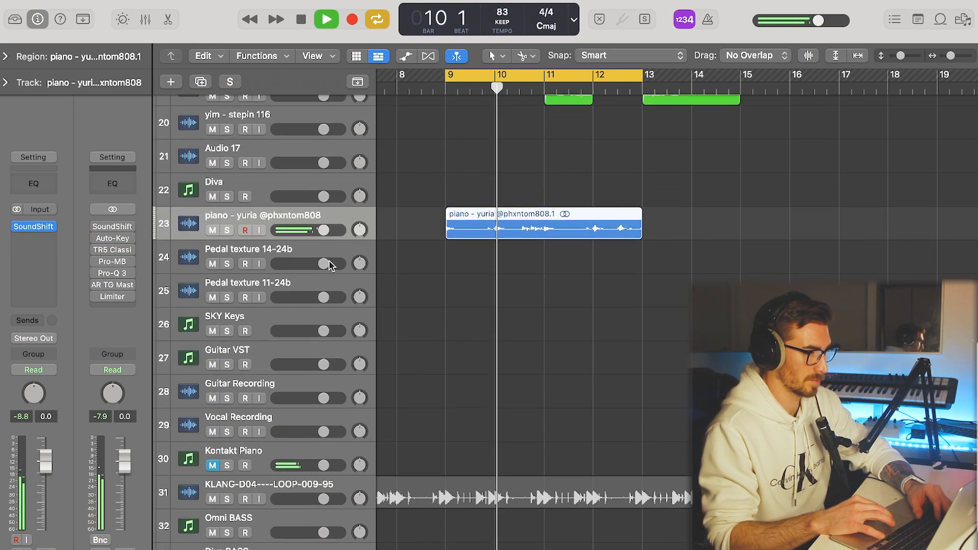
drag(197, 301, 199, 194)
scroll(412, 251, up, 1)
scroll(412, 251, up, 1)
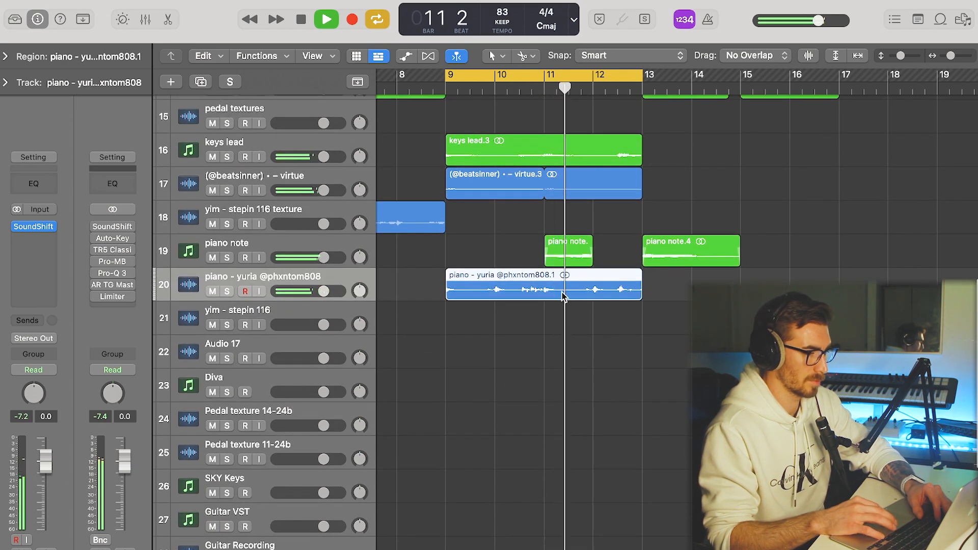
Split the piano - yuria region at bar 11 and at beat 3 of bars 10 and 12, and reverse the two half-bar pieces.
super+click(543, 295)
super+click(519, 289)
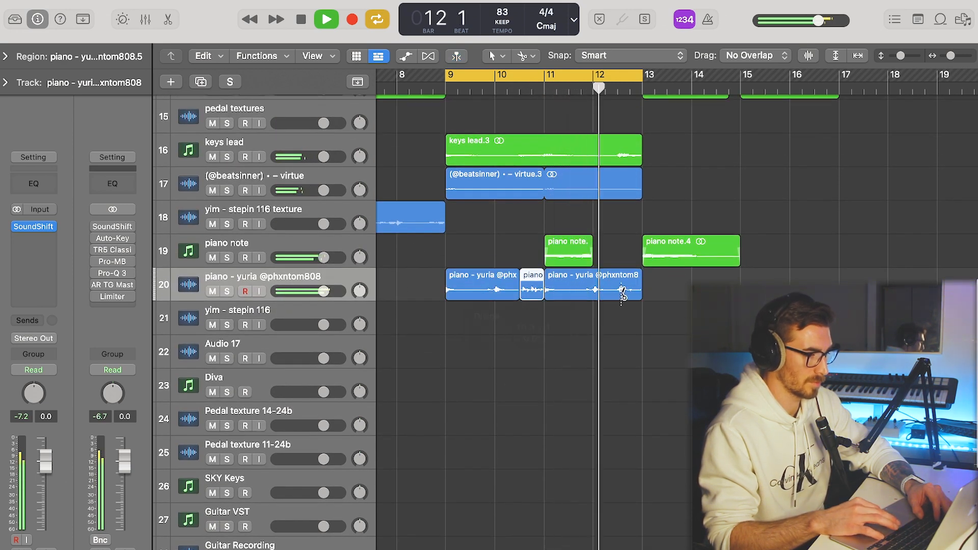
super+click(618, 291)
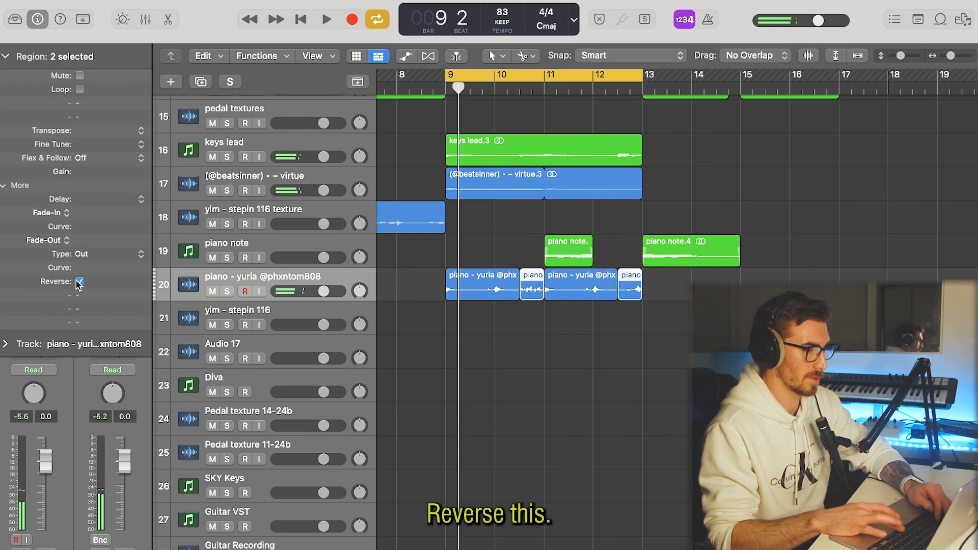
key(space)
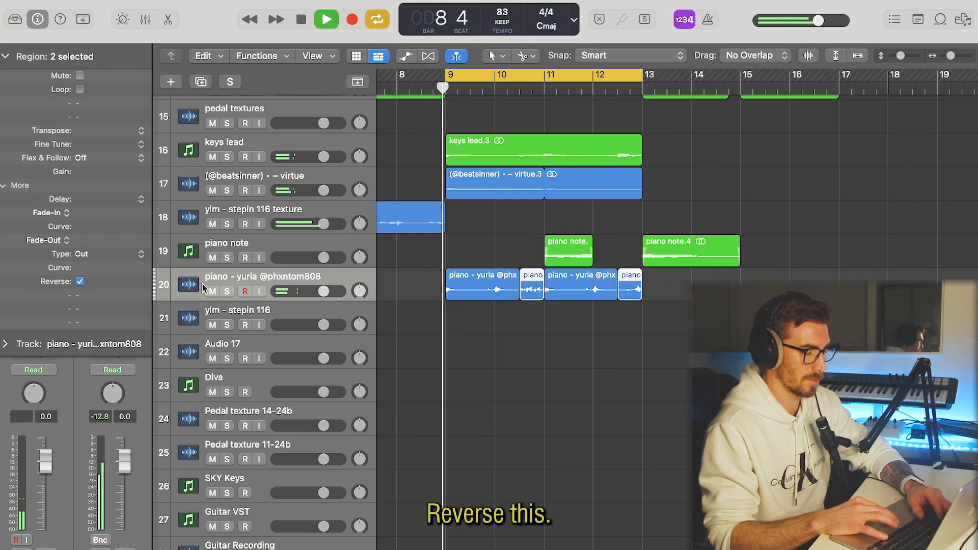
Insert Cableguys HalfTime on the piano - yuria track with a 1/2 loop, 2x mode and the band starting at 398 Hz.
click(34, 238)
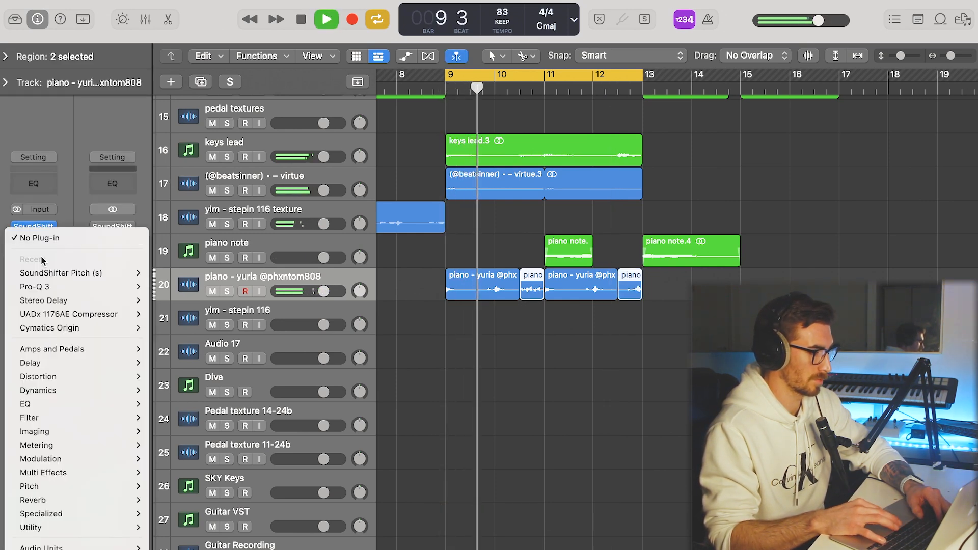
mouse_move(51, 547)
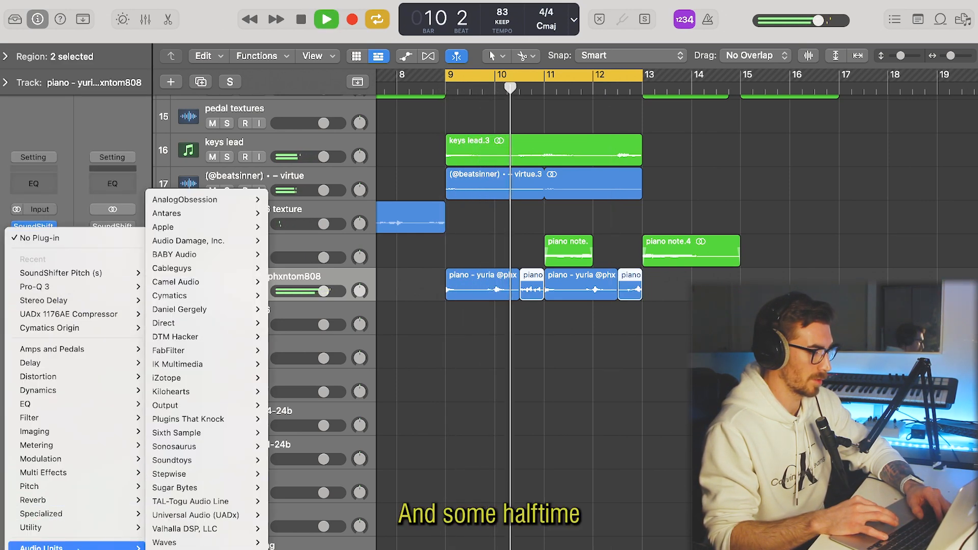
mouse_move(219, 268)
mouse_move(280, 272)
click(363, 268)
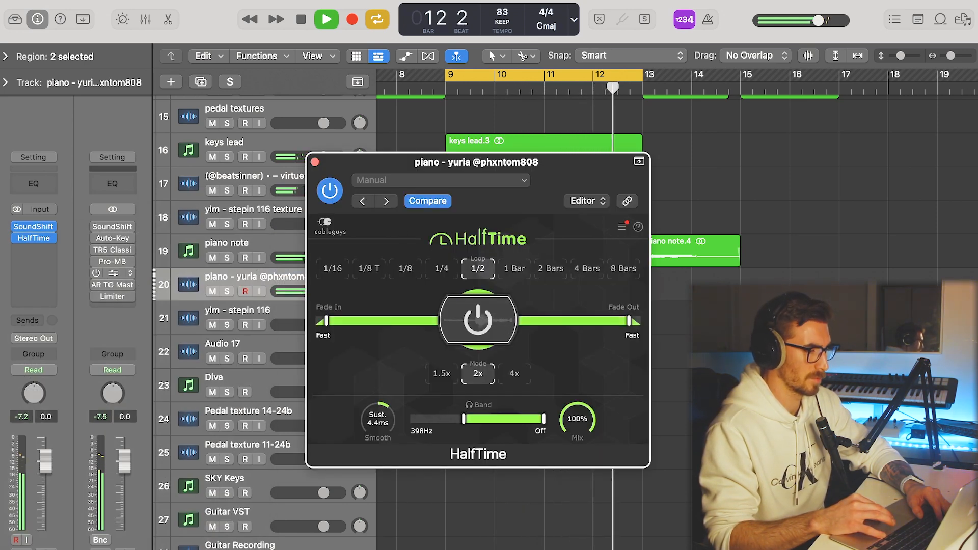
click(315, 162)
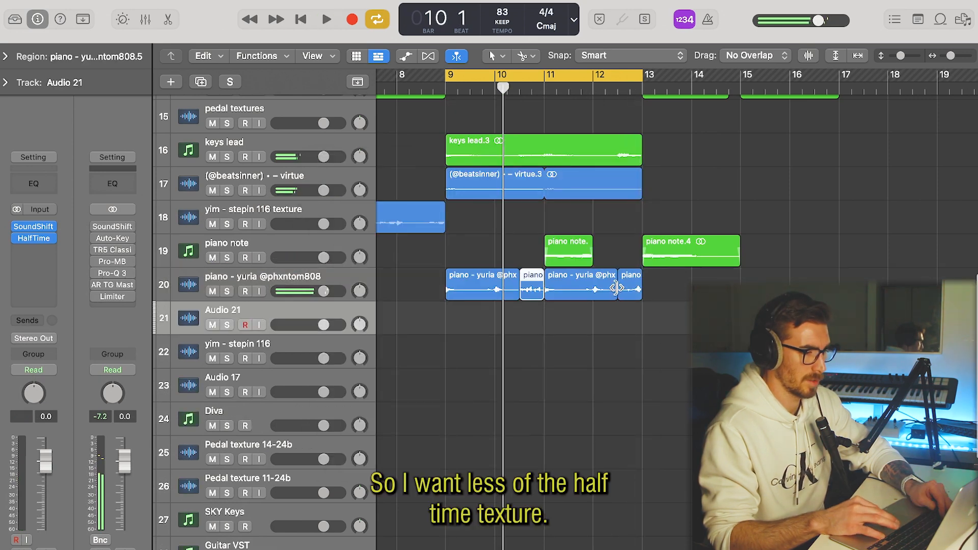
Move the two reversed piano pieces onto the duplicate track Audio 21 and reduce the HalfTime mix on that track.
drag(632, 291, 631, 325)
mouse_move(111, 303)
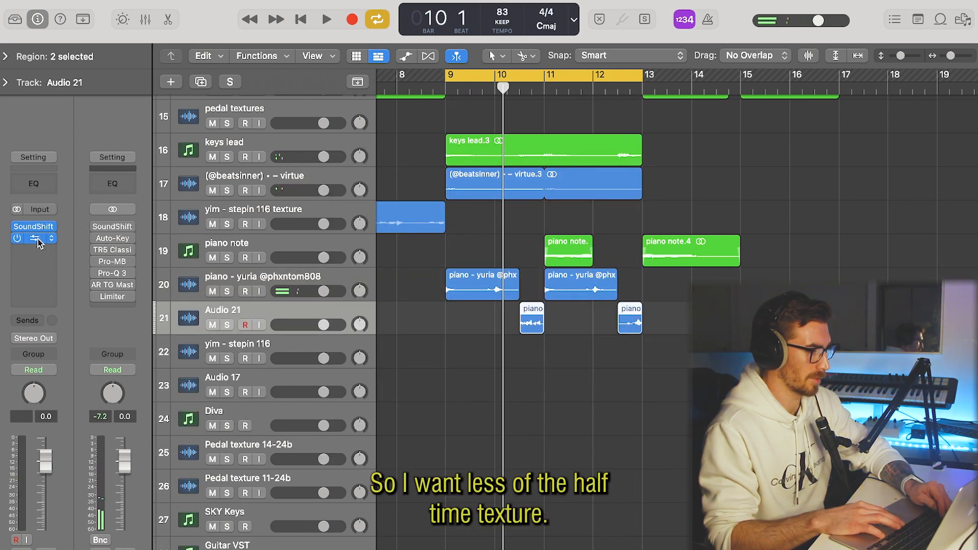
click(36, 239)
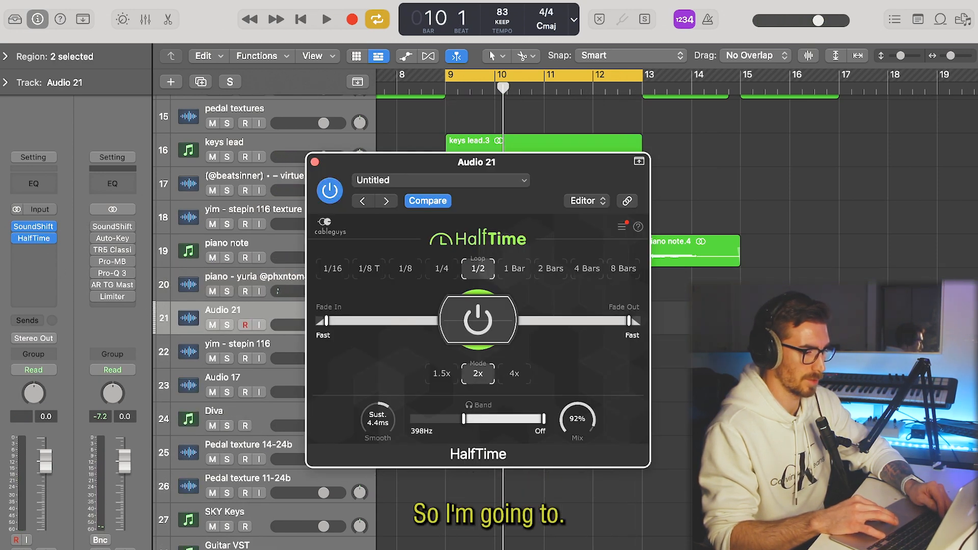
key(super+w)
Split the reversed piano pieces on Audio 21 in half and keep their first halves on the piano - yuria track.
scroll(534, 325, up, 5)
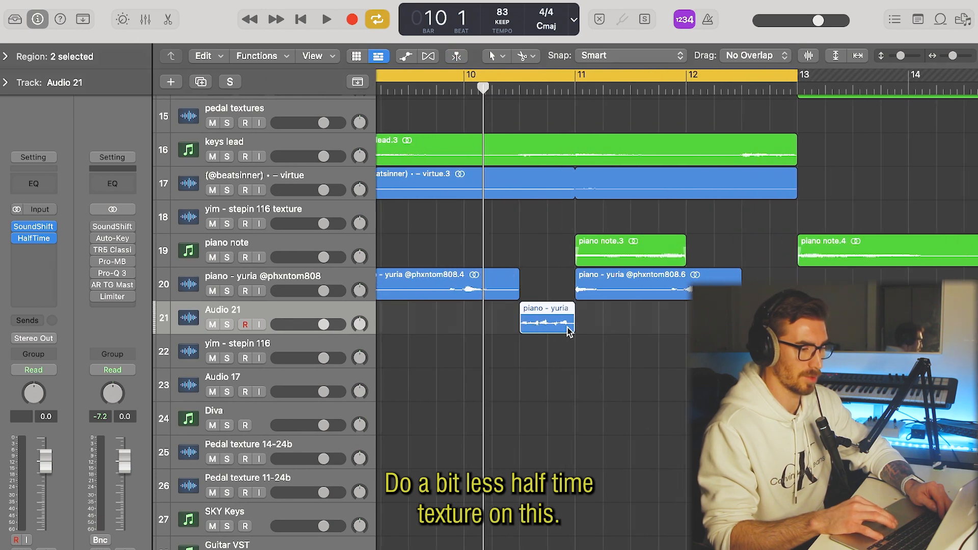
scroll(568, 328, left, 5)
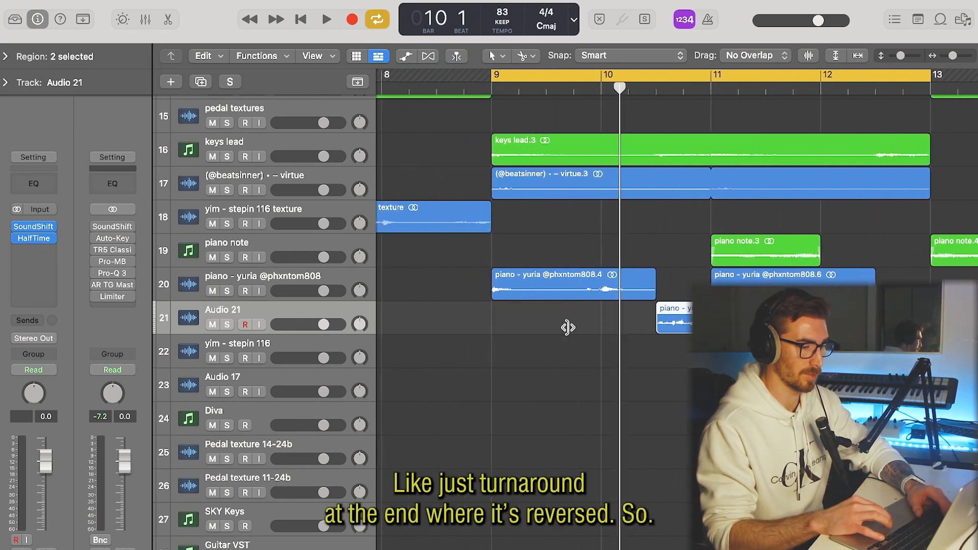
key(space)
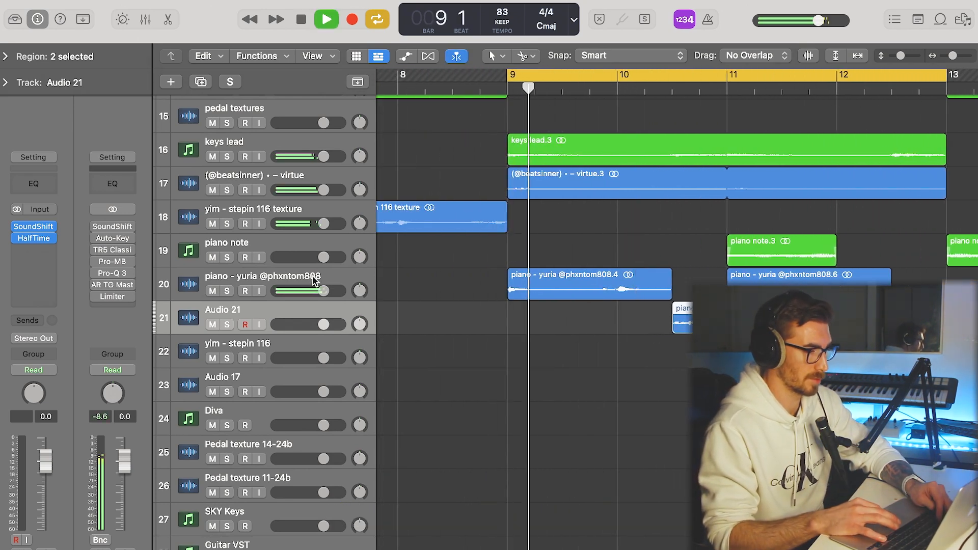
scroll(315, 280, up, 5)
scroll(518, 222, down, 3)
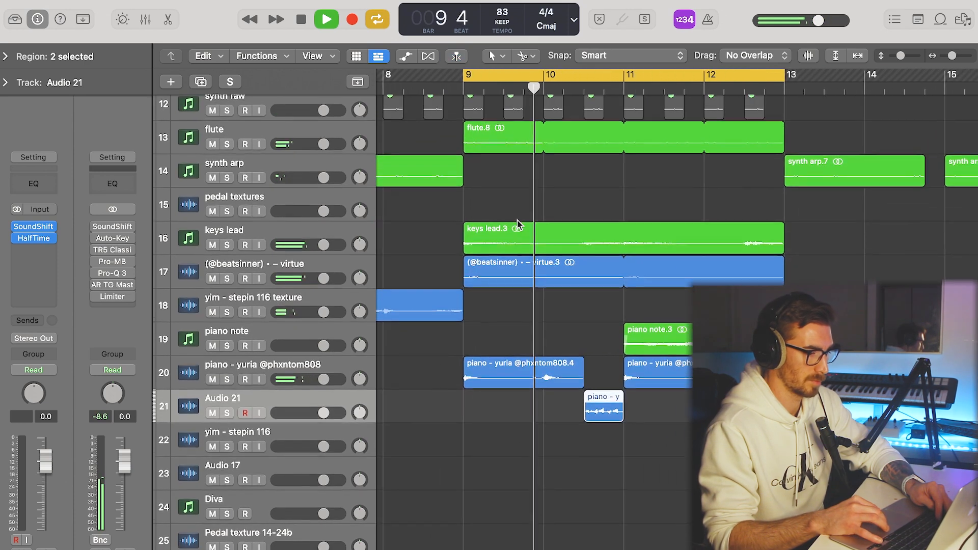
scroll(517, 222, down, 1)
scroll(518, 222, right, 2)
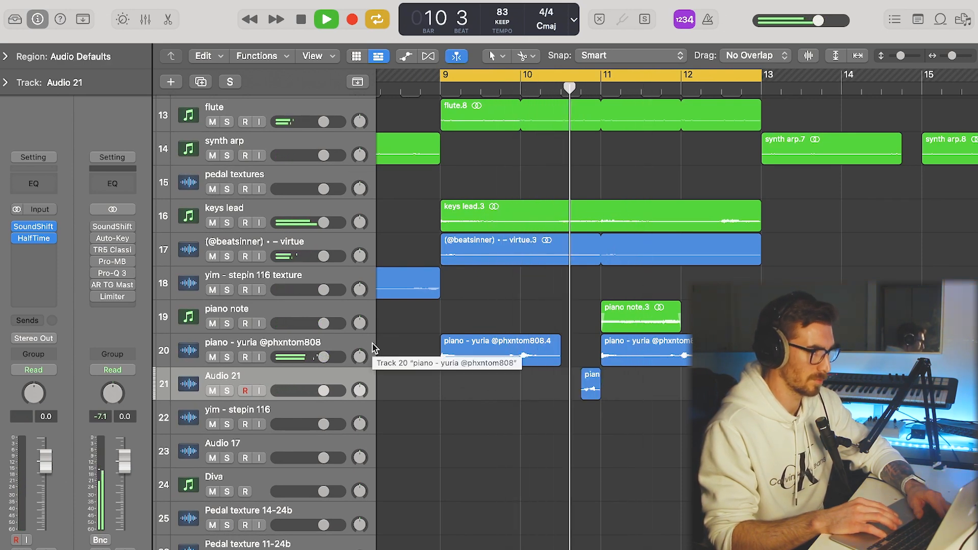
key(super+z)
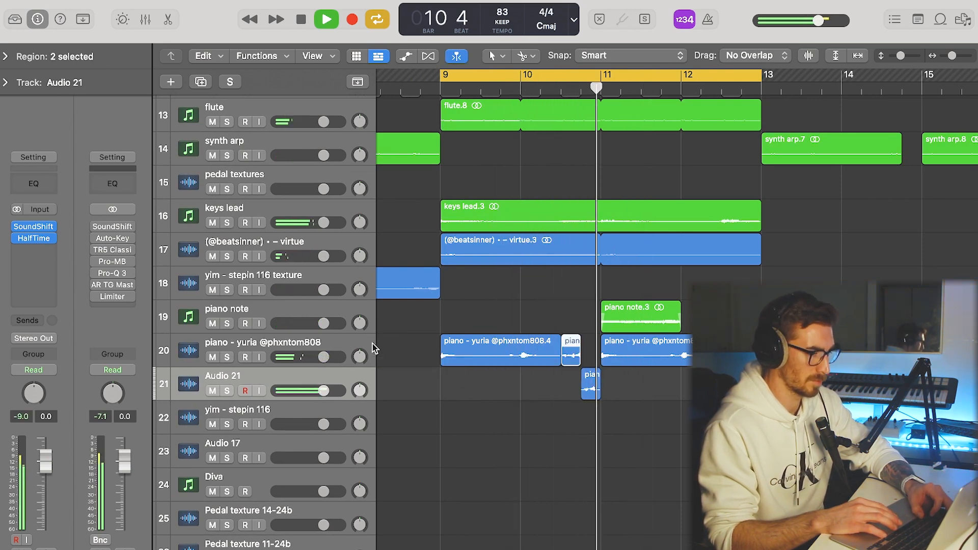
Extend the flute and piano - yuria parts to bar 17, copy a virtue region to bar 15, and cycle bars 13 to 17.
click(335, 347)
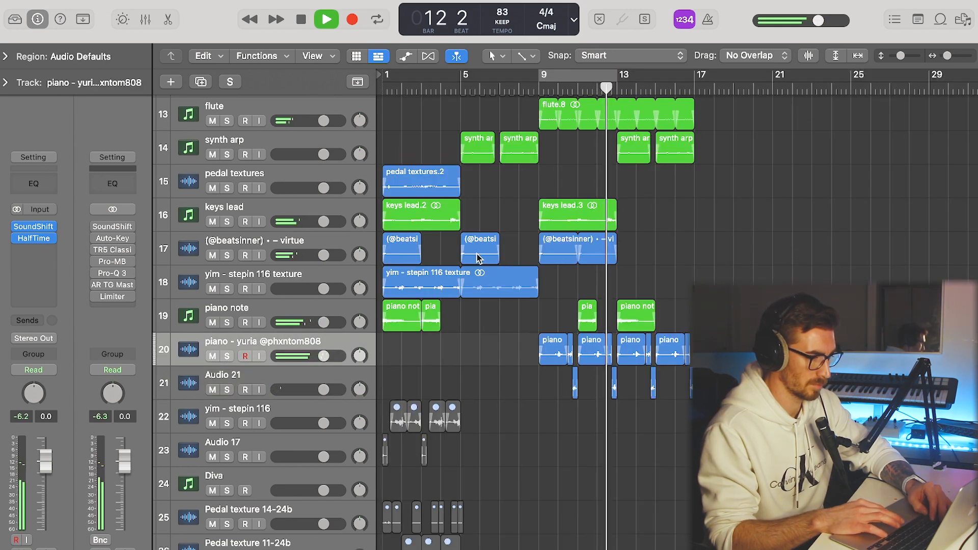
drag(479, 258, 674, 258)
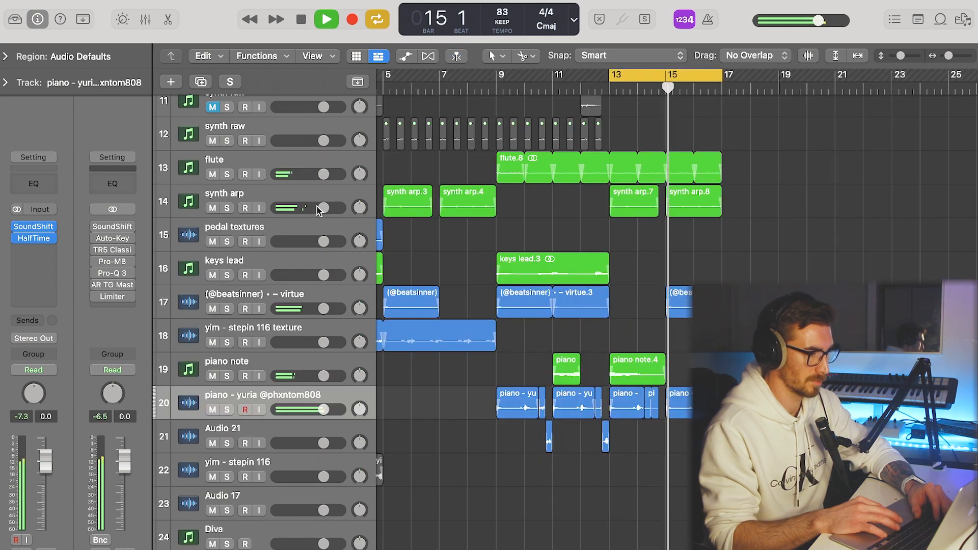
scroll(398, 229, right, 3)
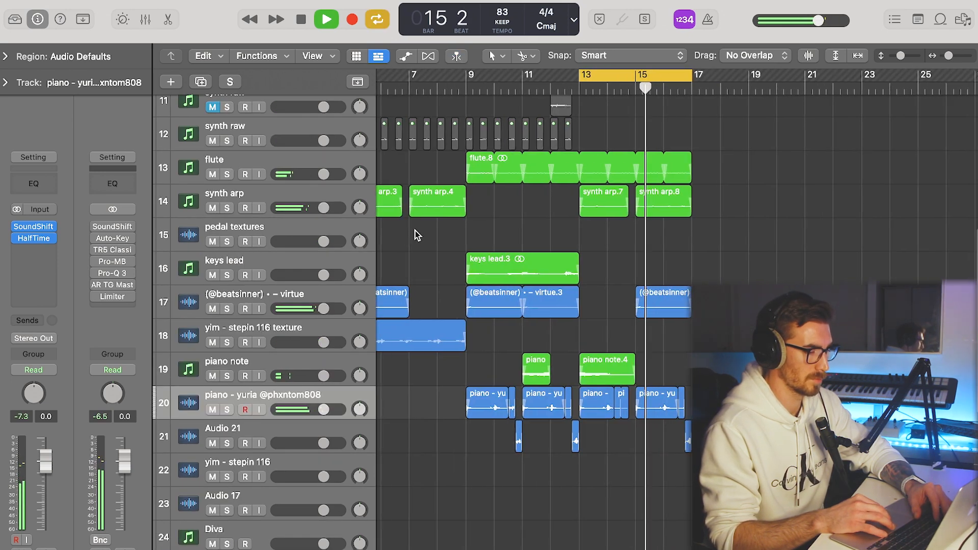
Solo the flute track to audition it from bar 13, and turn the solo off again.
click(327, 162)
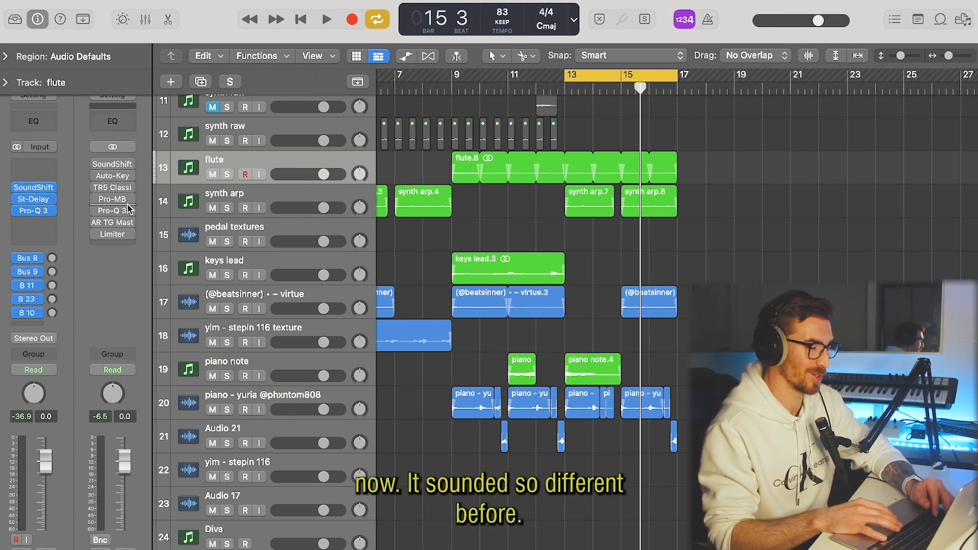
key(s)
key(space)
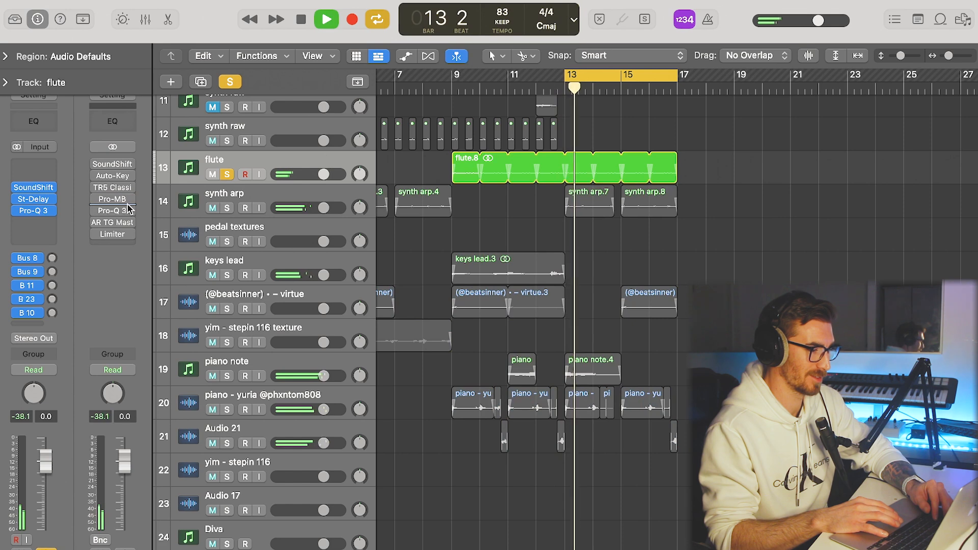
key(s)
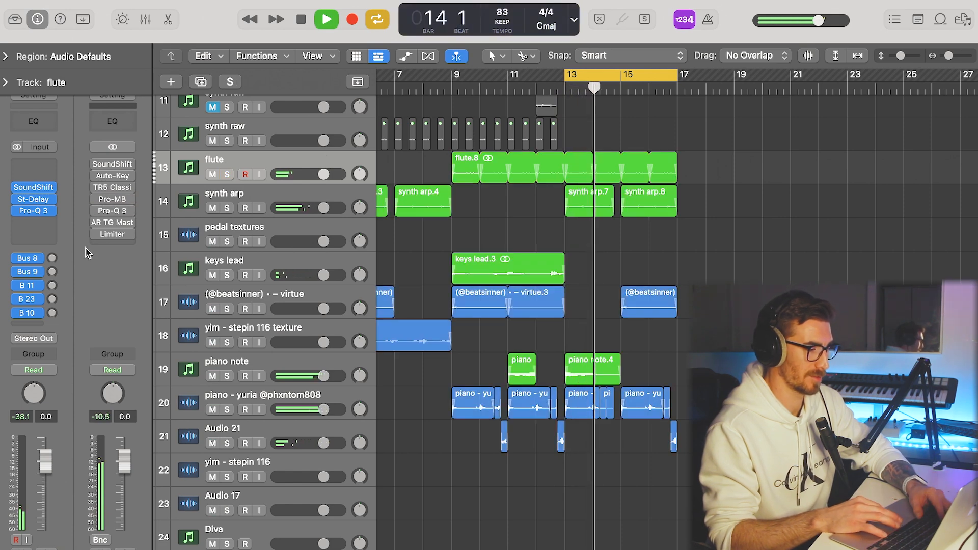
Set the flute track's Bus 11 send to about -18.1 dB and open the empty plug-in slot above SoundShifter.
click(53, 285)
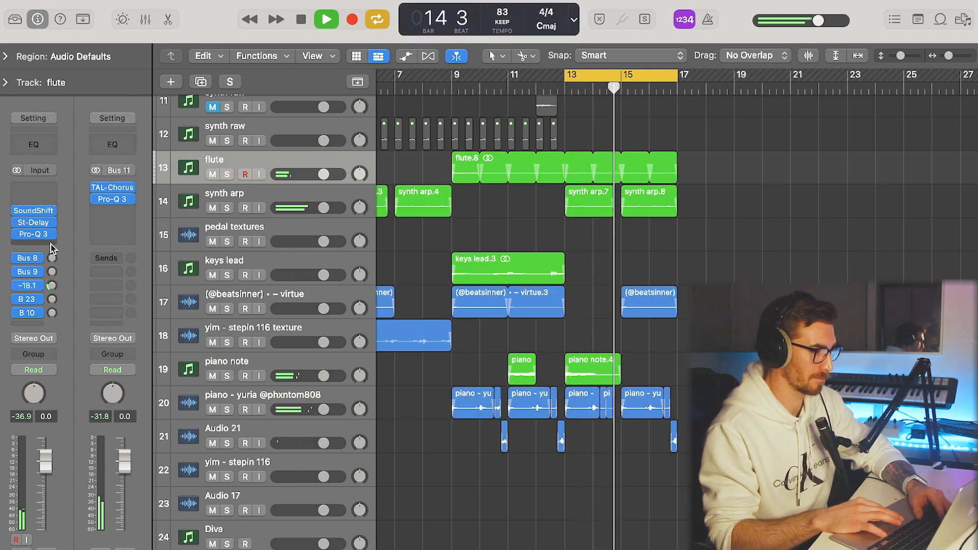
click(51, 201)
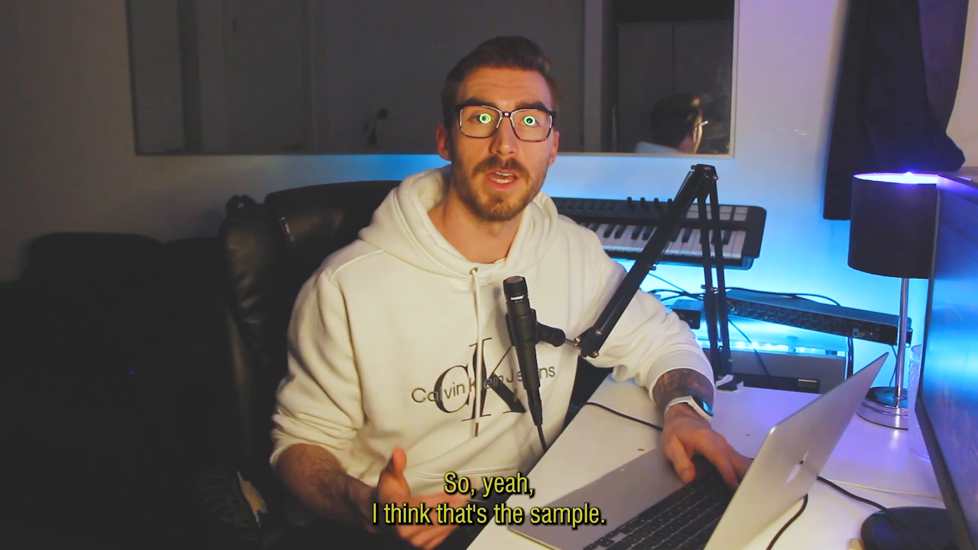